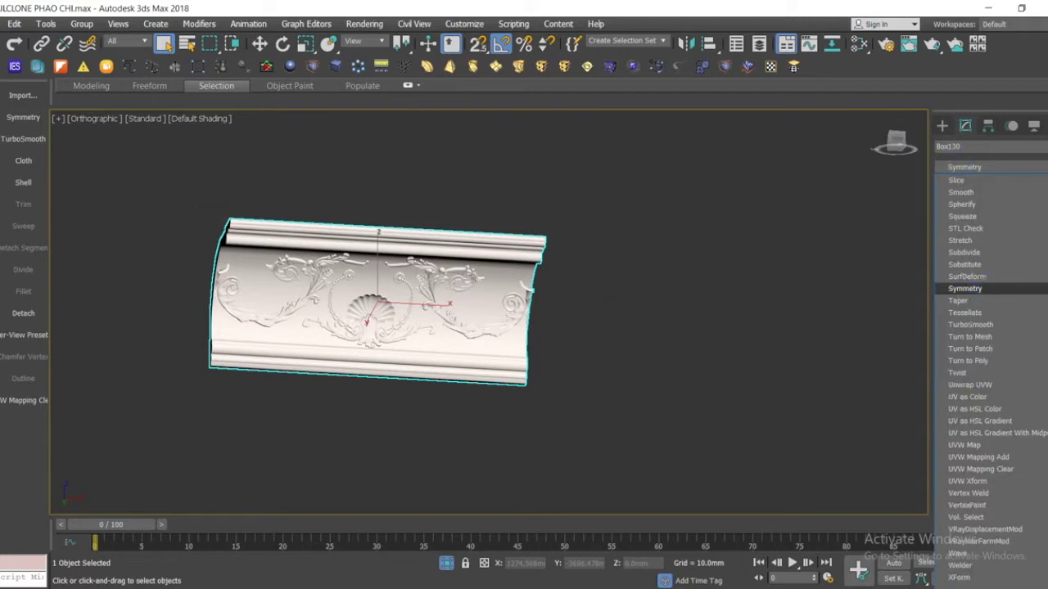
Add a Symmetry modifier to the carved moulding and set its mirror axis to Y.
click(290, 157)
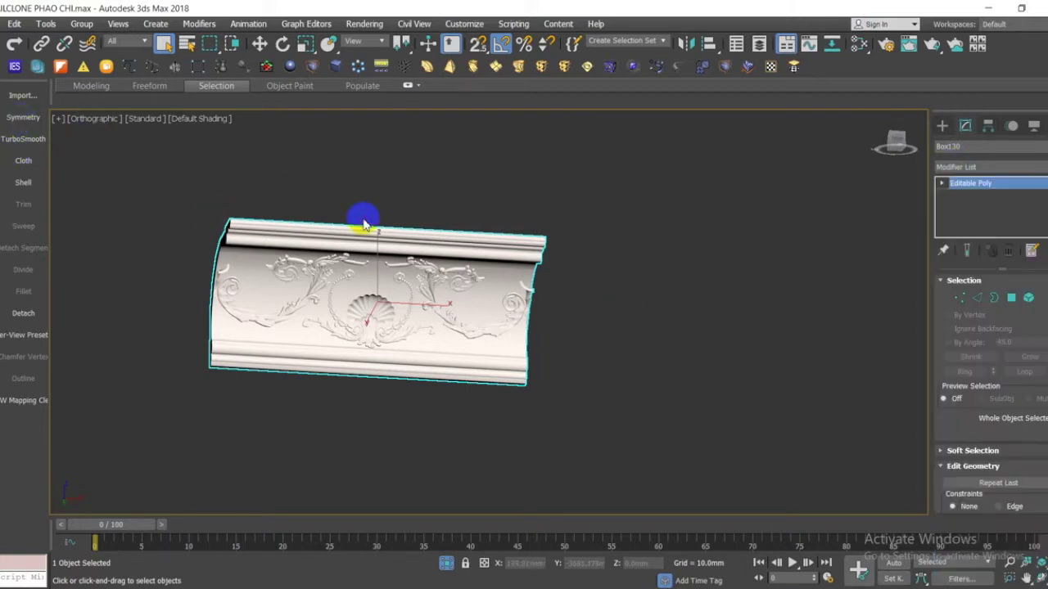
click(24, 118)
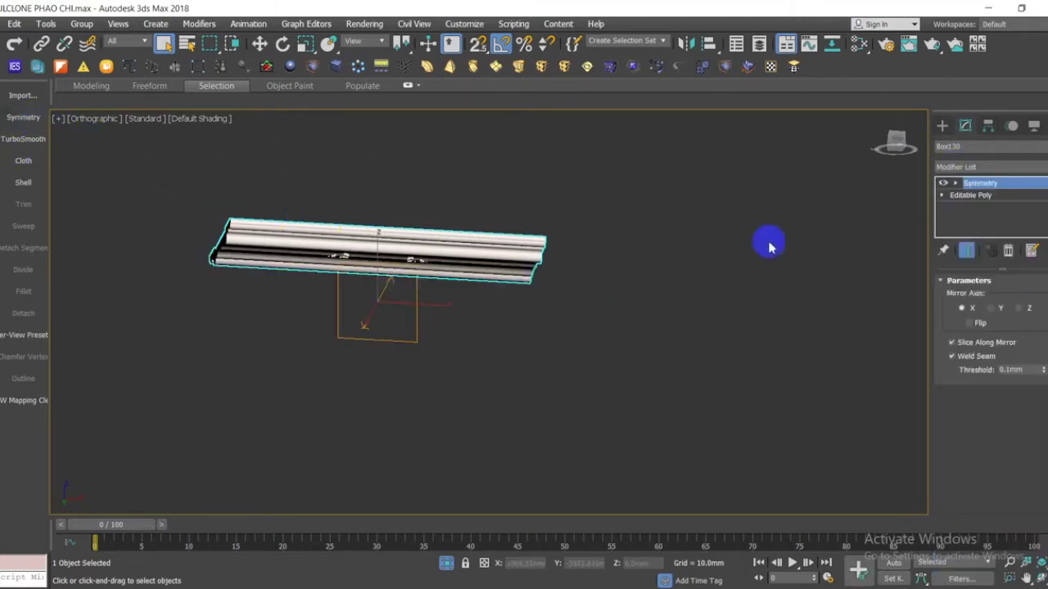
alt+middle_drag(578, 301, 558, 311)
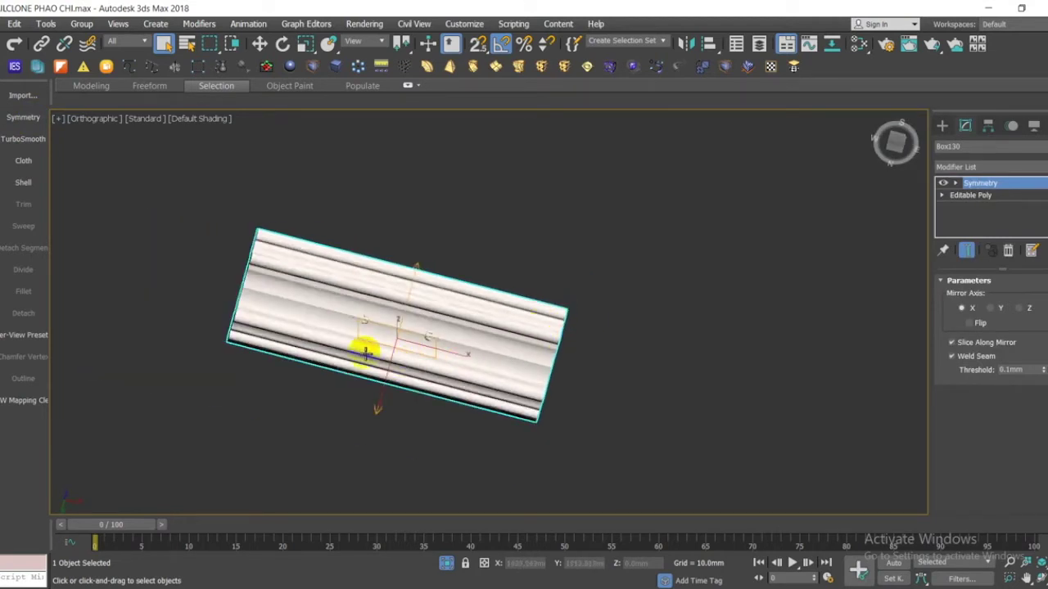
click(990, 309)
alt+middle_drag(641, 368, 566, 450)
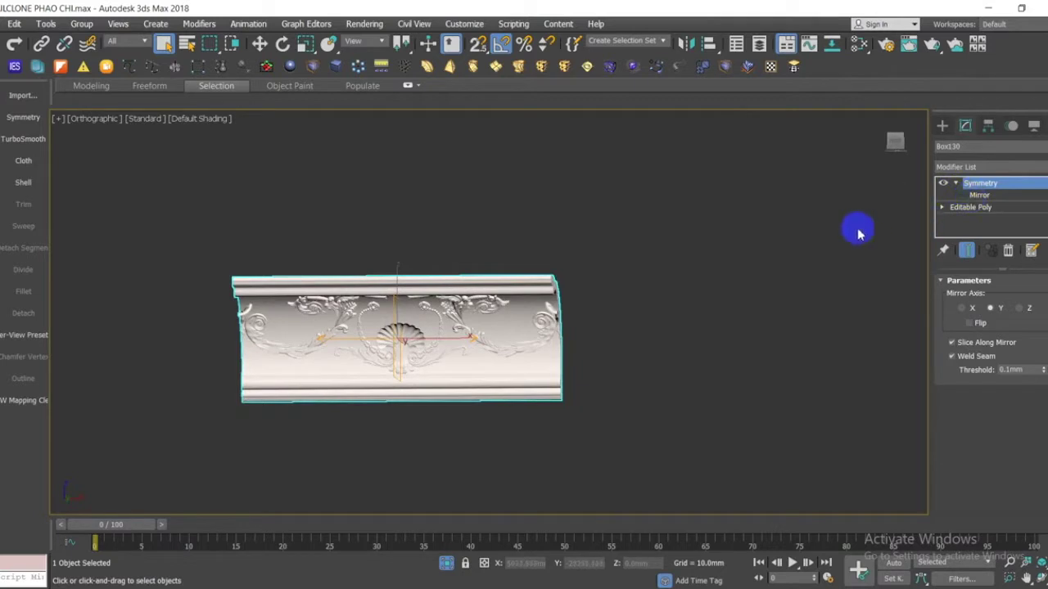
Move the Symmetry mirror plane along X to about 1348 mm, through the leaf ornament beside the central shell.
key(1)
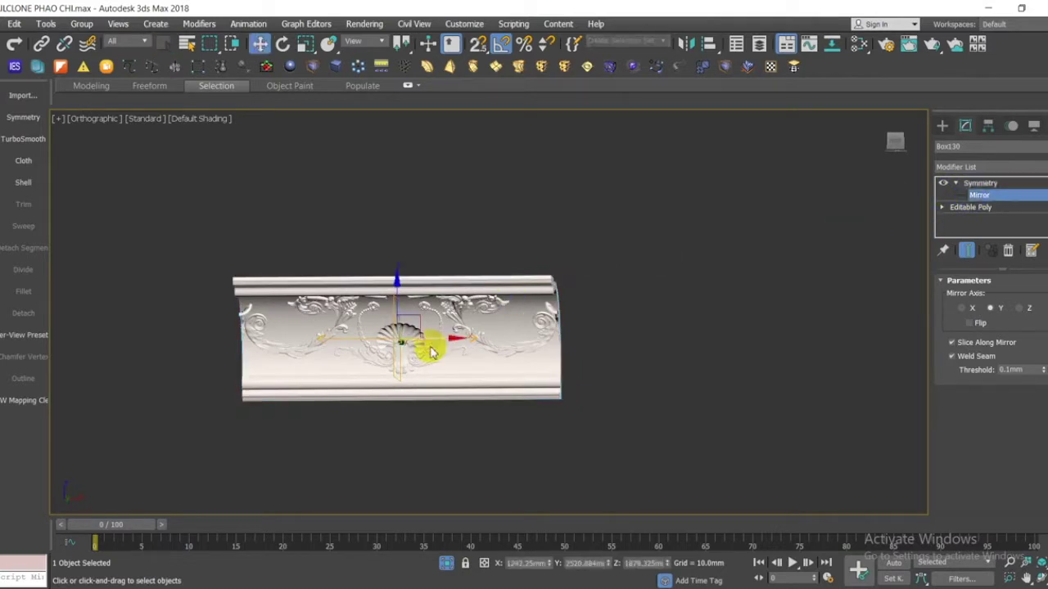
drag(450, 338, 508, 349)
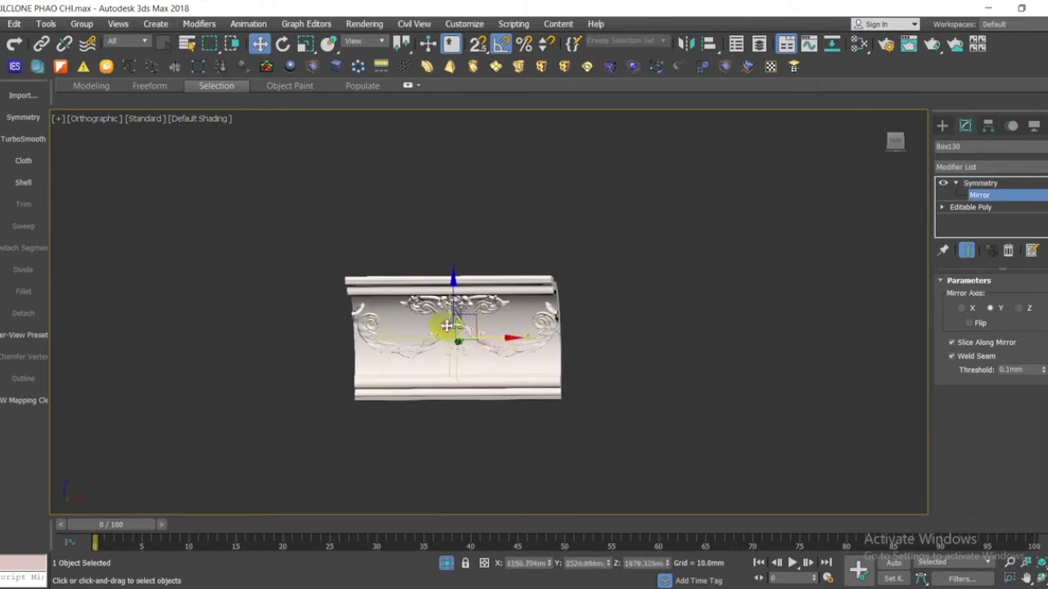
scroll(446, 326, up, 3)
mouse_move(446, 326)
alt+middle_down()
mouse_move(445, 360)
mouse_move(439, 329)
alt+middle_up()
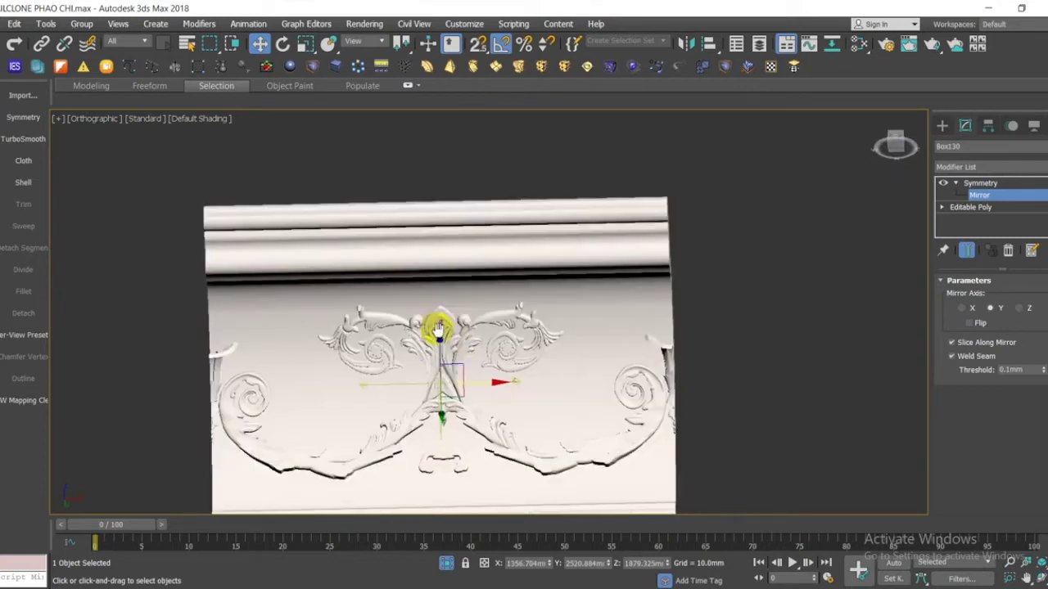
scroll(439, 329, up, 6)
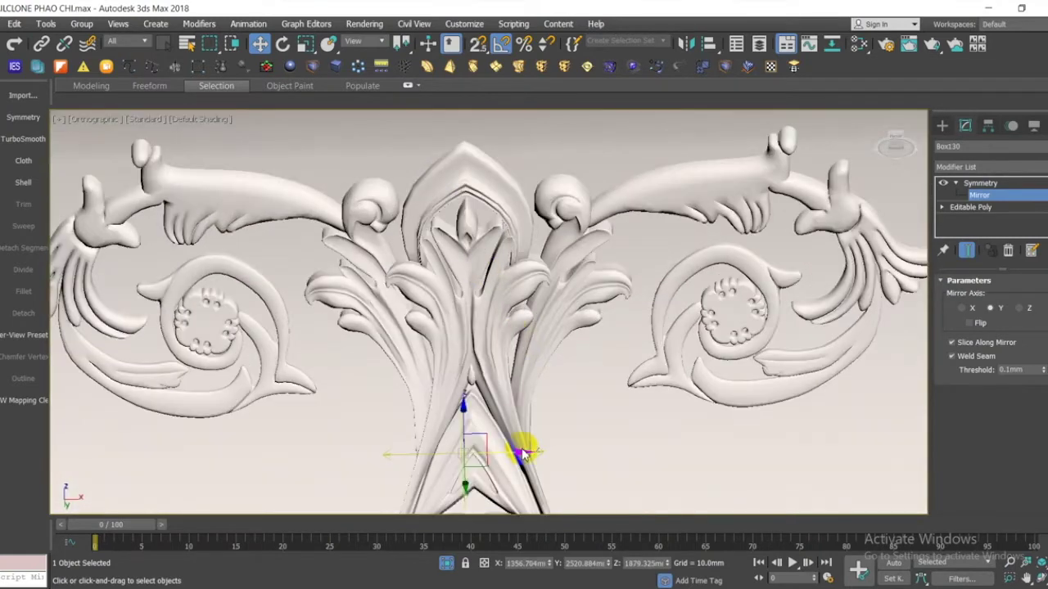
drag(519, 453, 479, 456)
middle_drag(514, 420, 530, 404)
scroll(563, 362, down, 3)
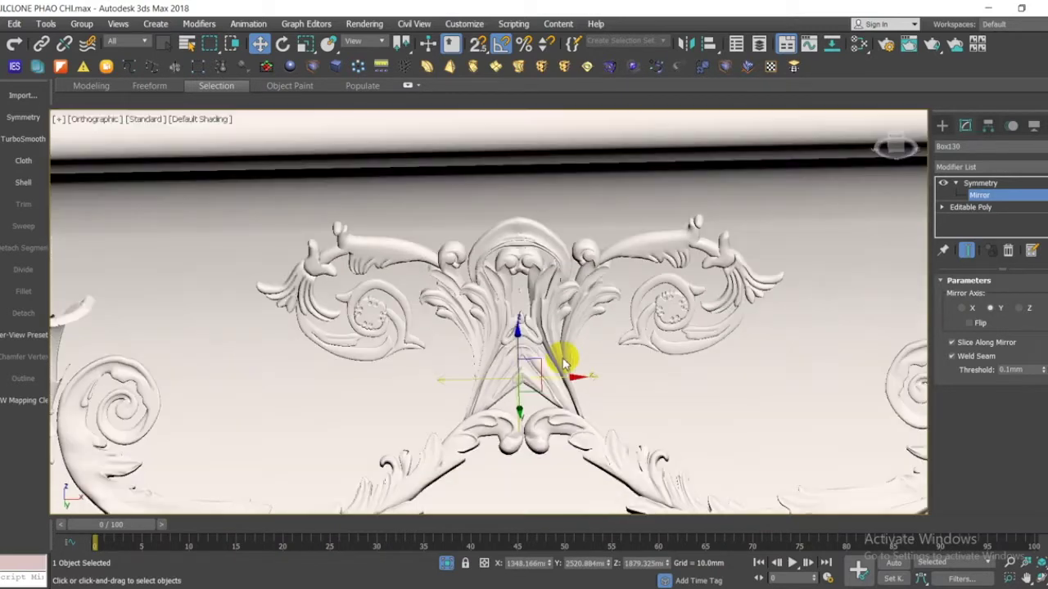
scroll(568, 376, down, 2)
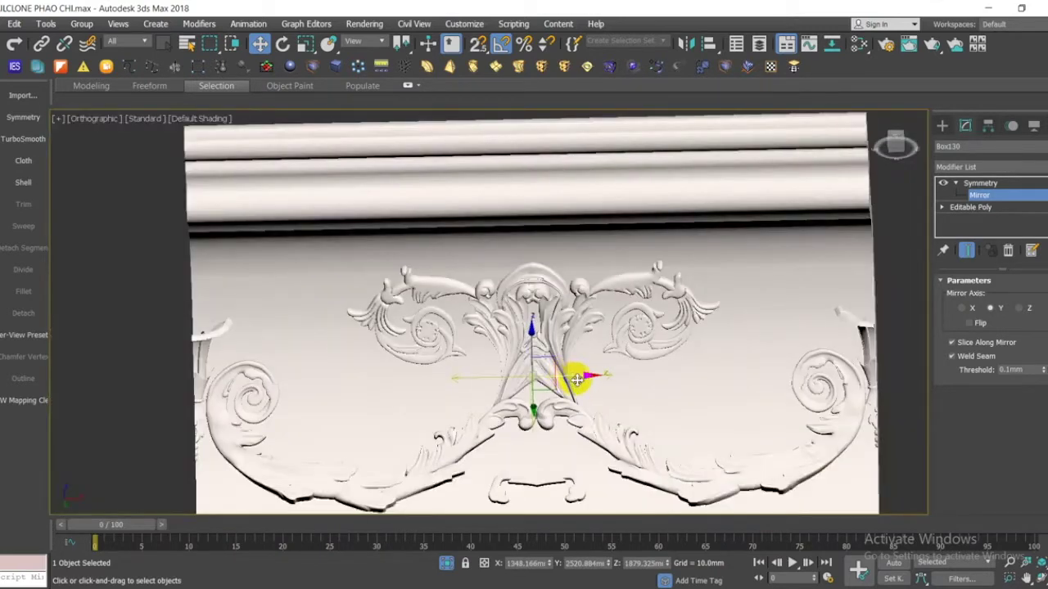
Move the mirror plane along negative X past the moulding's end, to about 680 mm.
drag(581, 379, 416, 364)
middle_drag(416, 364, 578, 352)
scroll(586, 352, down, 2)
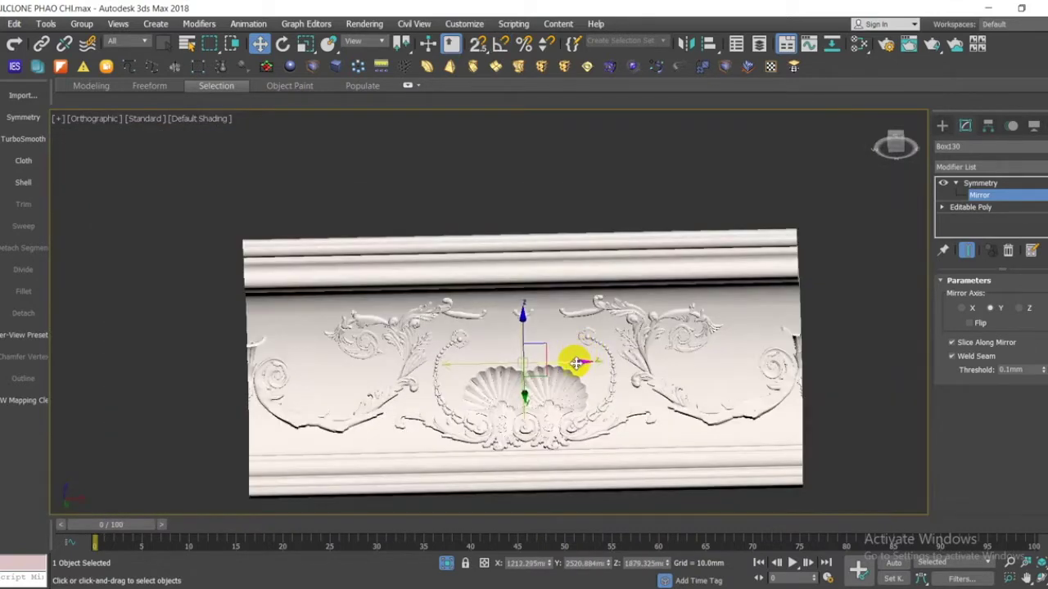
drag(570, 362, 316, 361)
scroll(369, 303, up, 8)
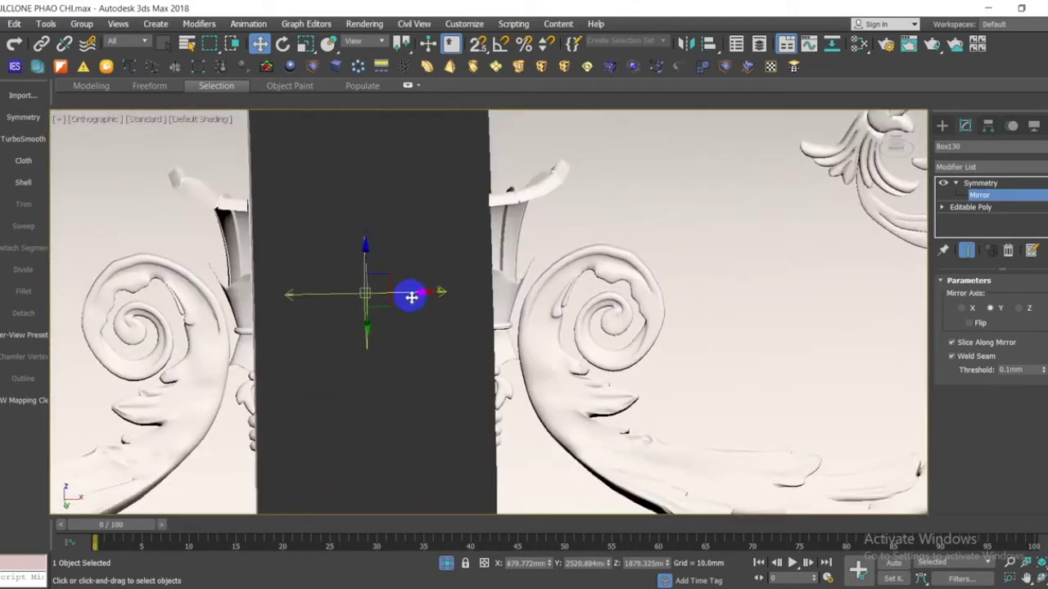
Move the mirror plane back along X to about 918 mm, joining both halves between the scrolls, and show edged faces.
drag(411, 296, 534, 293)
key(F4)
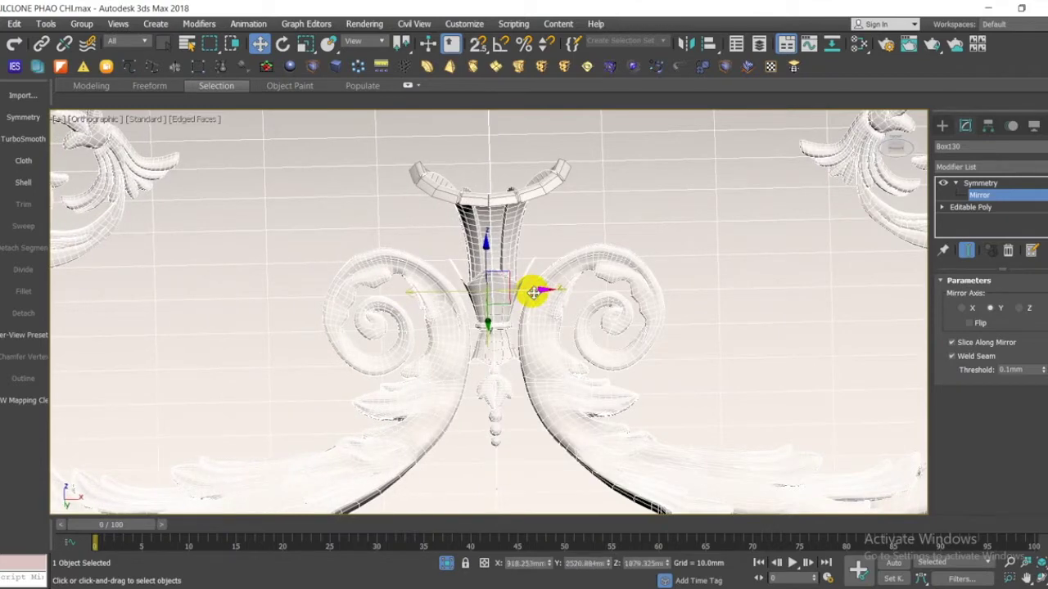
scroll(480, 188, up, 6)
scroll(497, 188, down, 10)
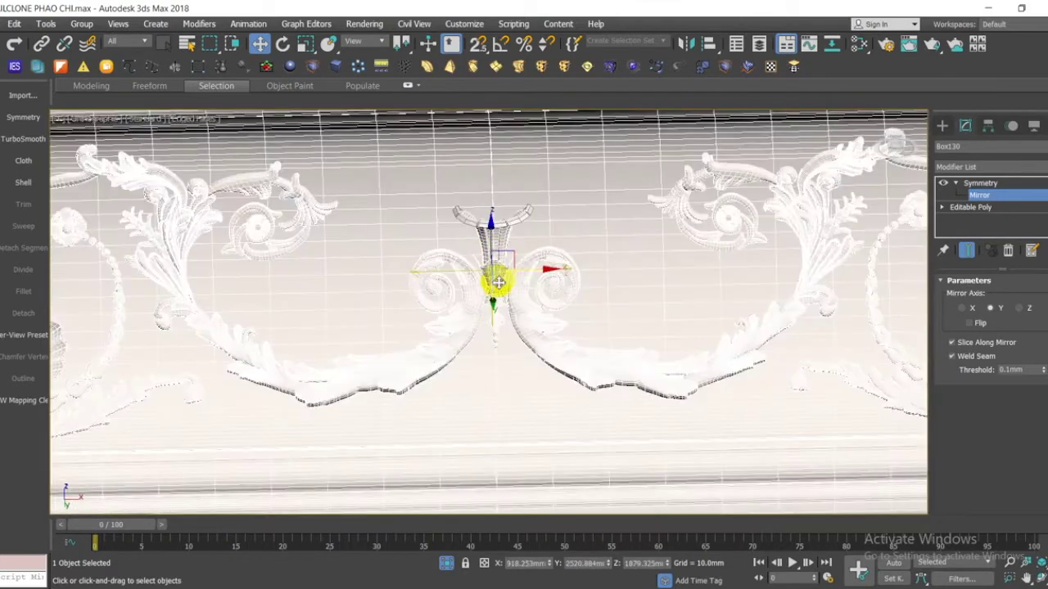
scroll(498, 282, up, 5)
scroll(496, 293, up, 5)
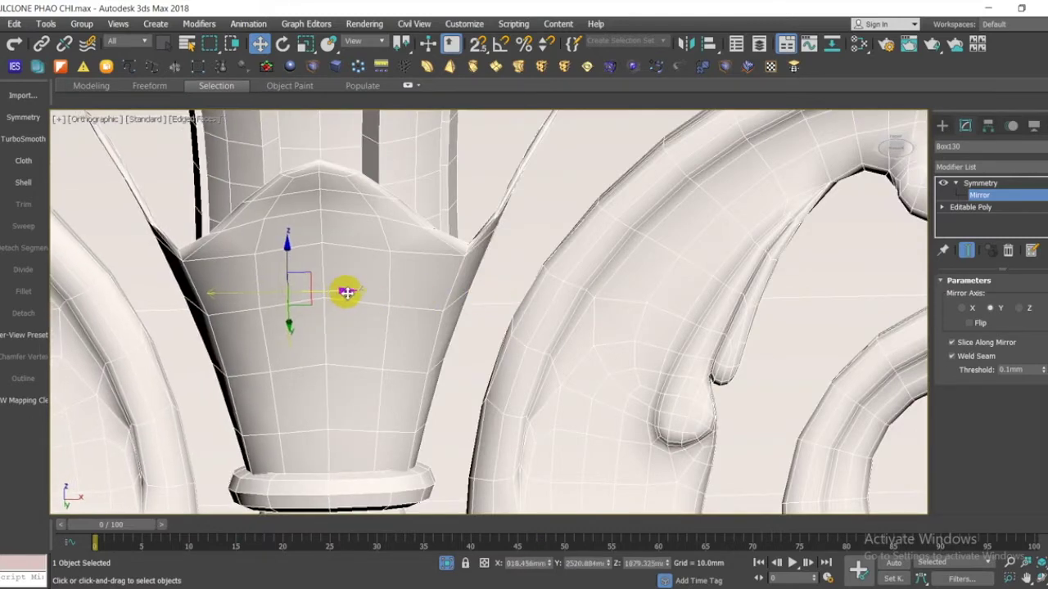
scroll(347, 293, down, 6)
key(alt+q)
alt+middle_drag(362, 281, 377, 349)
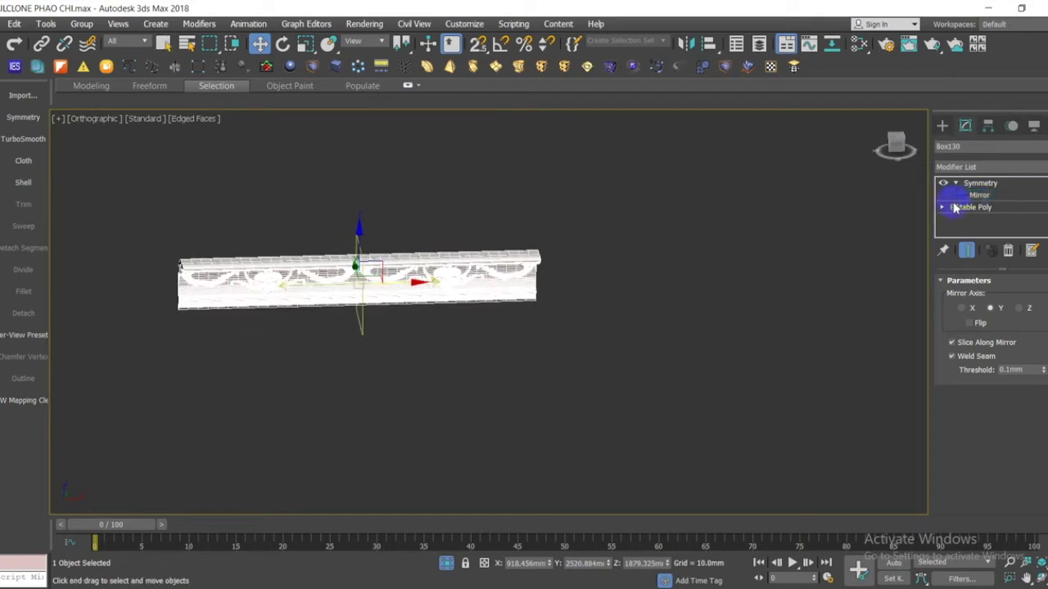
Add a second Symmetry modifier to the doubled moulding and set its mirror axis to Y.
click(807, 271)
click(440, 290)
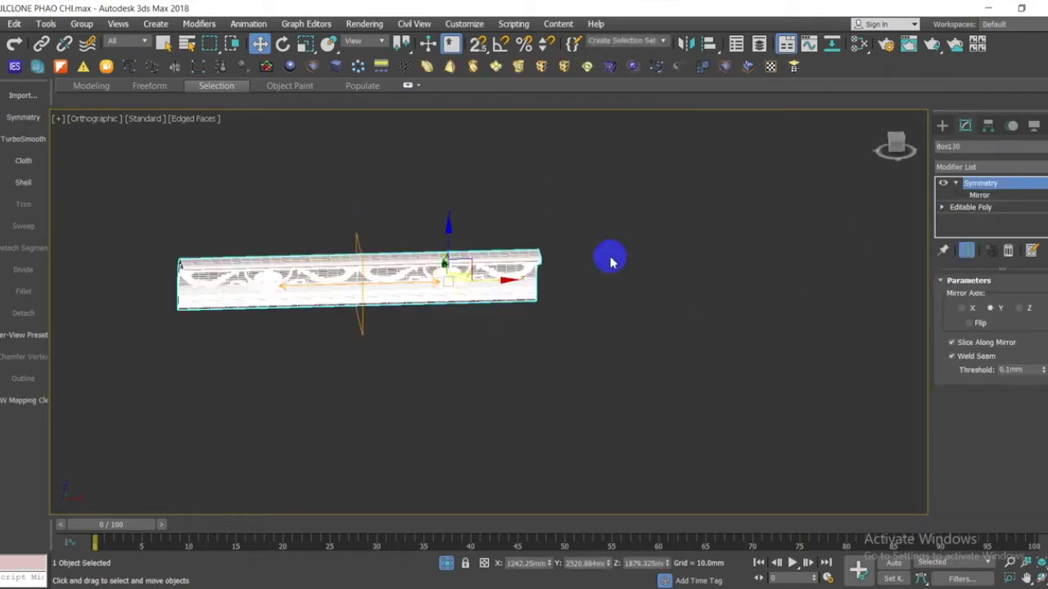
click(23, 117)
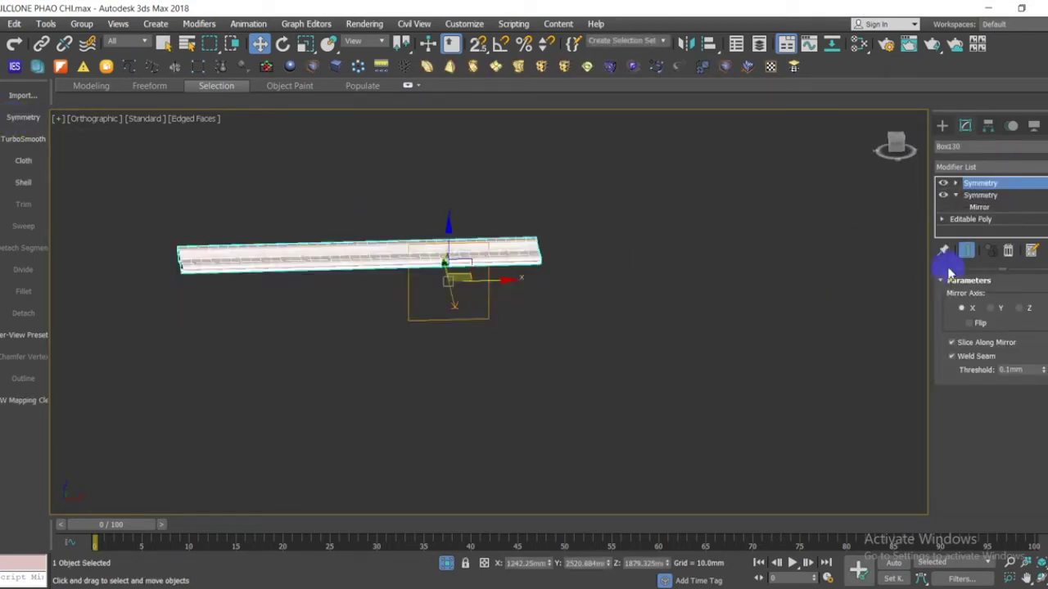
click(991, 308)
drag(484, 282, 509, 286)
Move the second Symmetry modifier's mirror plane along negative X beyond the end of the doubled moulding.
click(955, 184)
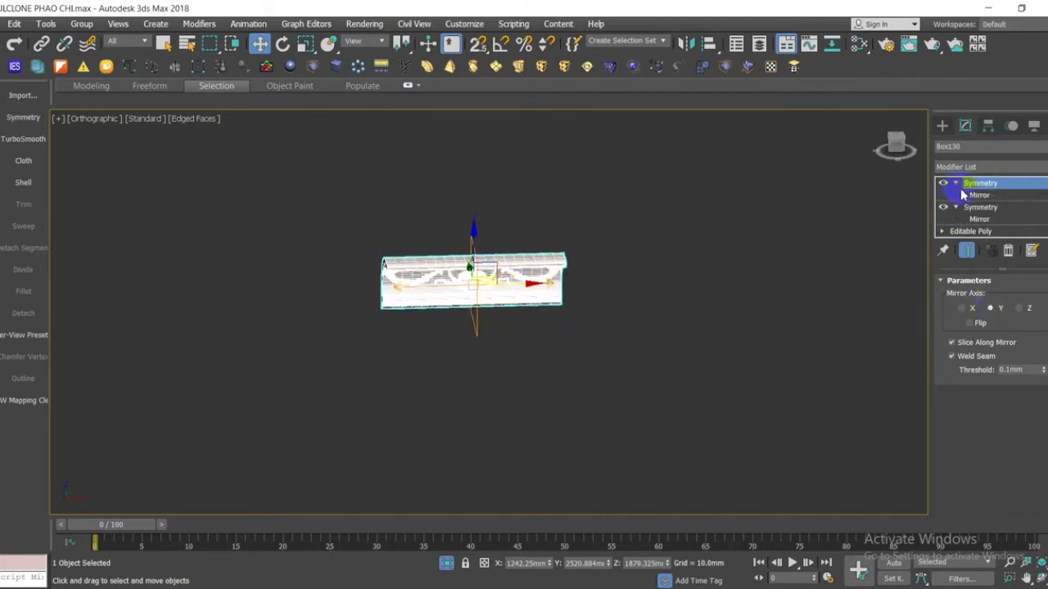
click(979, 195)
drag(528, 286, 166, 278)
middle_drag(482, 303, 527, 302)
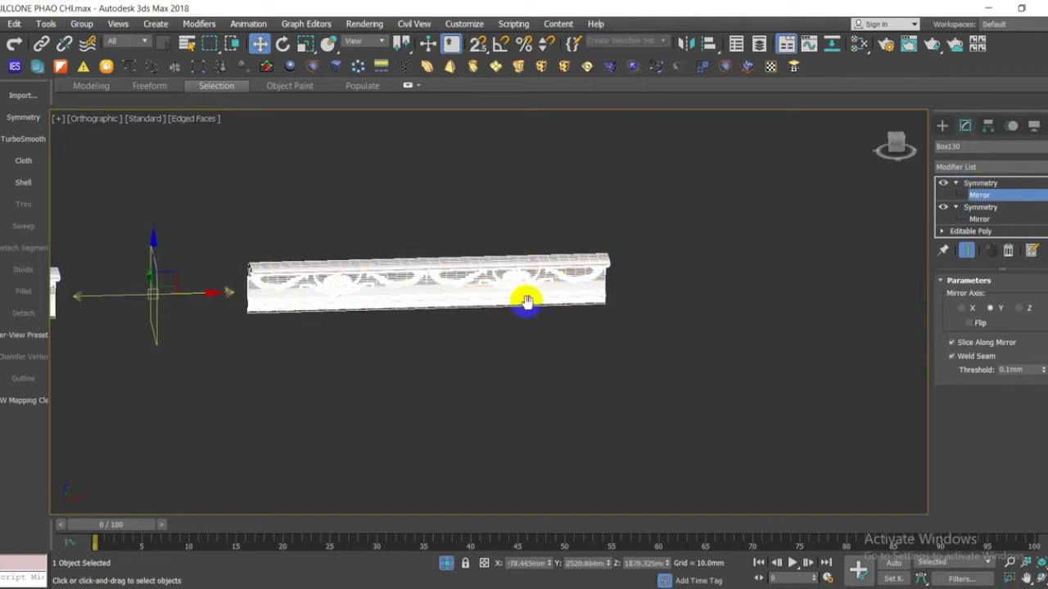
scroll(528, 303, down, 2)
scroll(361, 289, up, 3)
Move the second mirror plane back along X to about 258 mm, near the moulding's end.
drag(361, 322, 491, 318)
scroll(459, 315, up, 3)
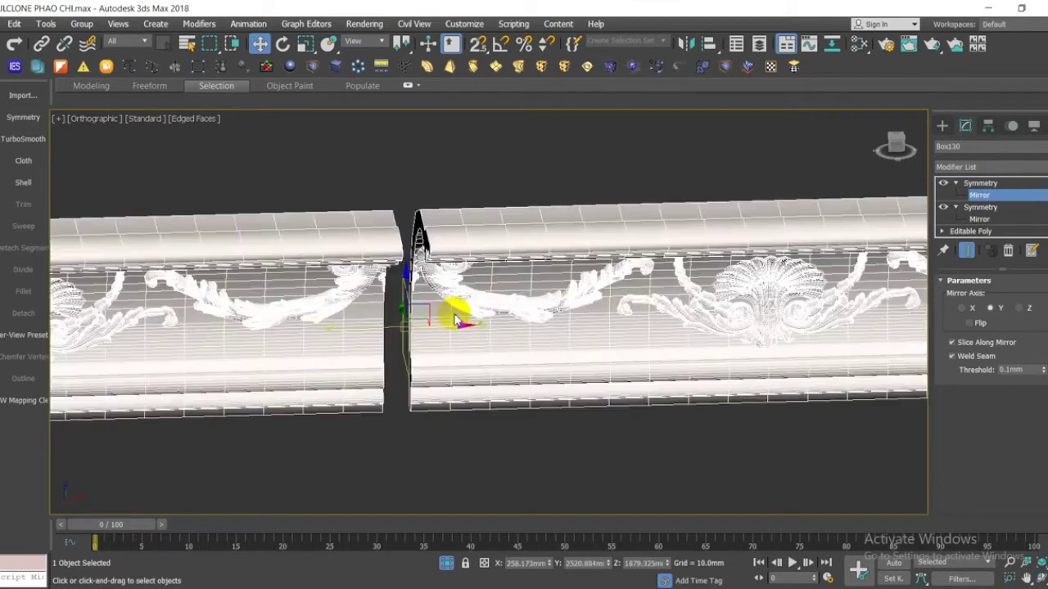
scroll(455, 319, up, 2)
alt+middle_drag(449, 312, 451, 277)
scroll(450, 277, down, 4)
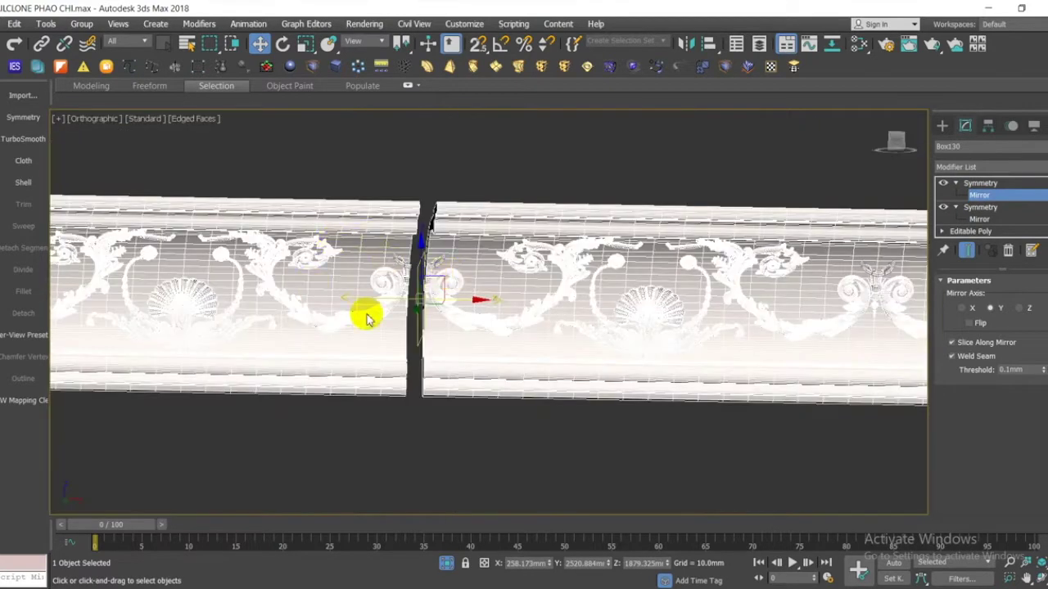
Move the second mirror plane along X to about 595 mm, merging the two shells at the seam into one.
drag(471, 302, 653, 301)
scroll(652, 301, up, 5)
middle_drag(650, 300, 496, 306)
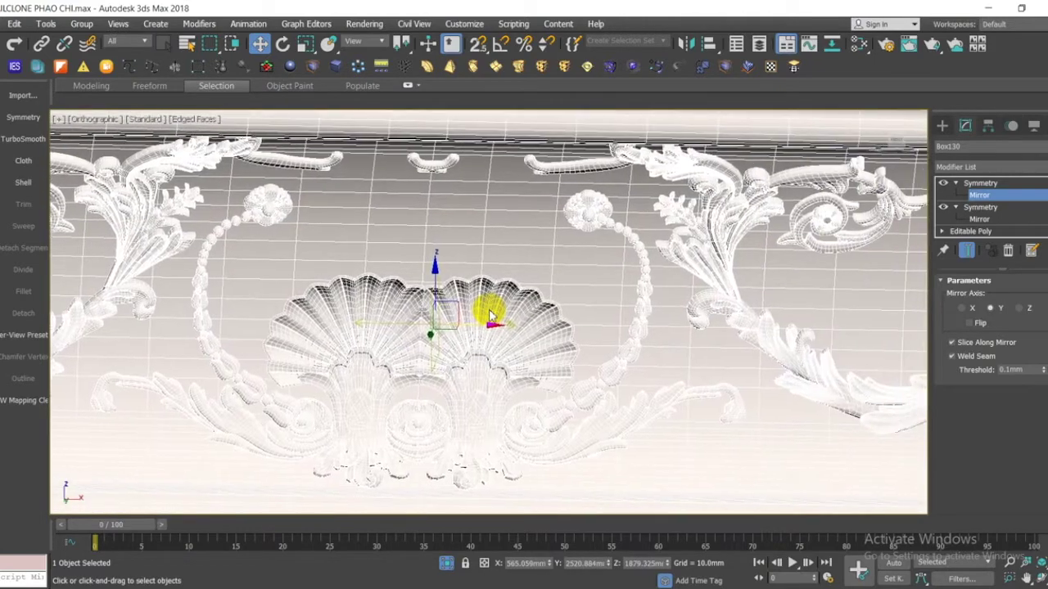
scroll(491, 315, up, 3)
drag(497, 329, 547, 329)
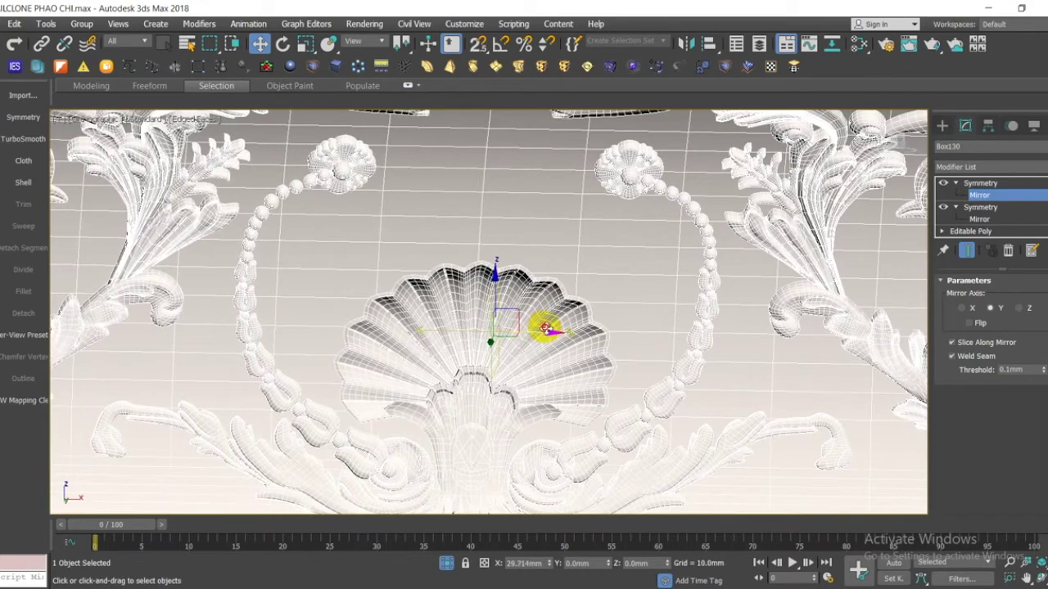
scroll(492, 293, down, 10)
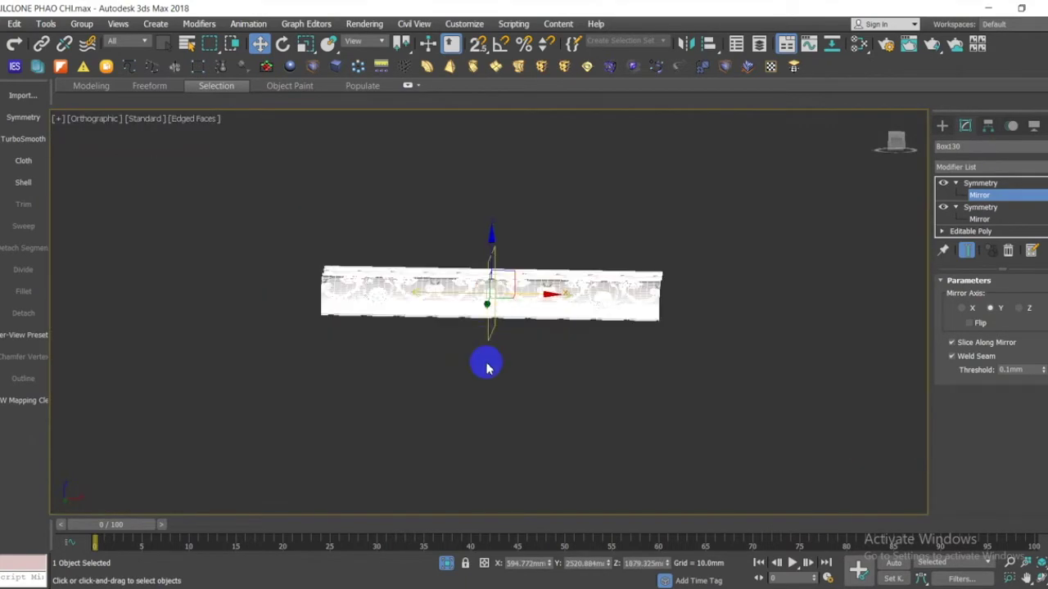
Clone the extended moulding as a single Copy above the original, at about 2436 mm in Z.
click(897, 225)
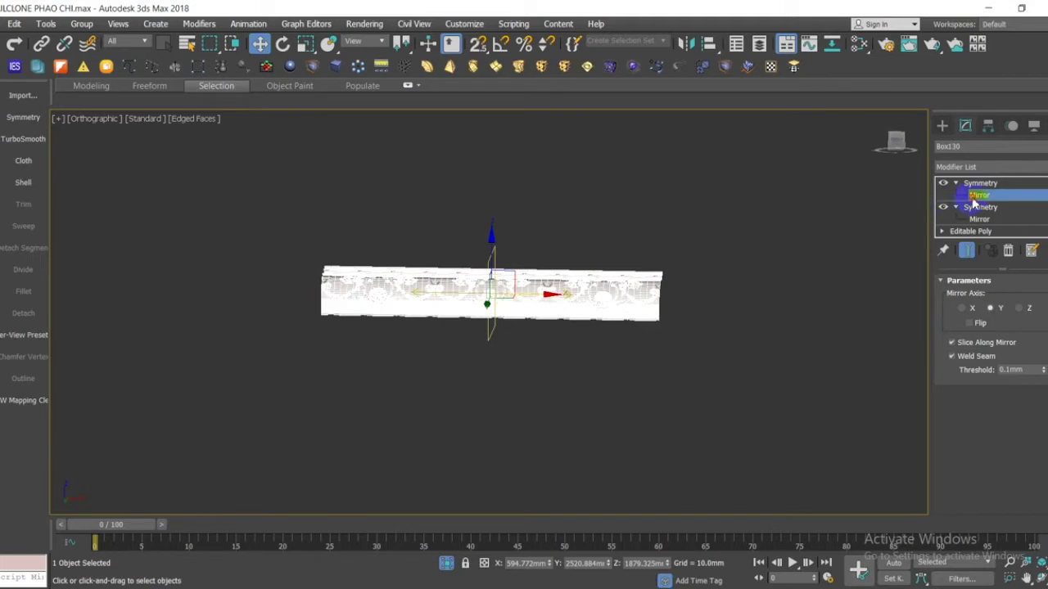
click(748, 355)
click(505, 297)
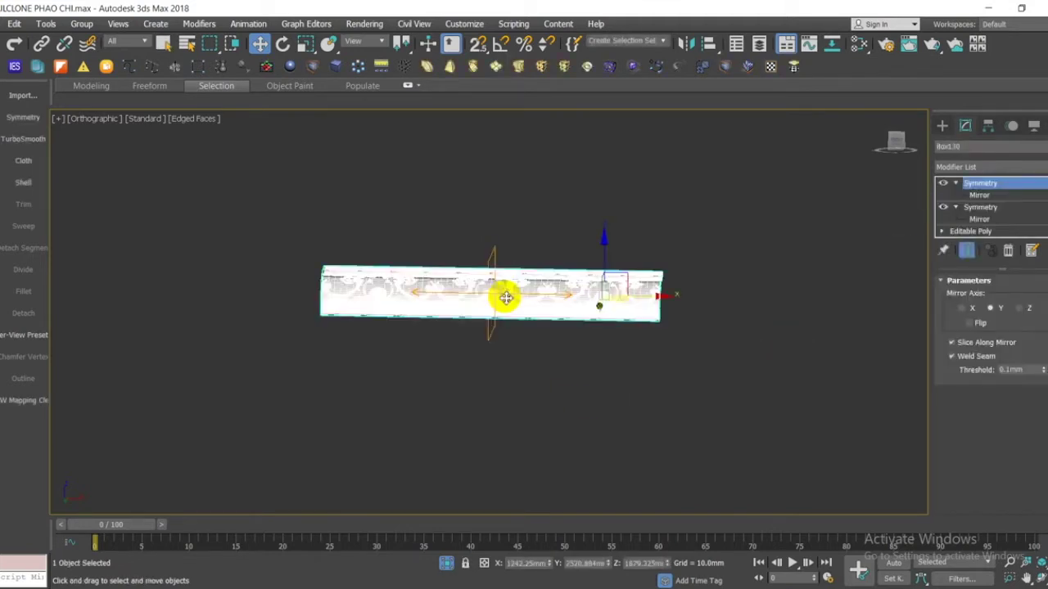
mouse_move(603, 250)
shift+mouse_down()
mouse_move(603, 164)
mouse_move(604, 173)
shift+mouse_up()
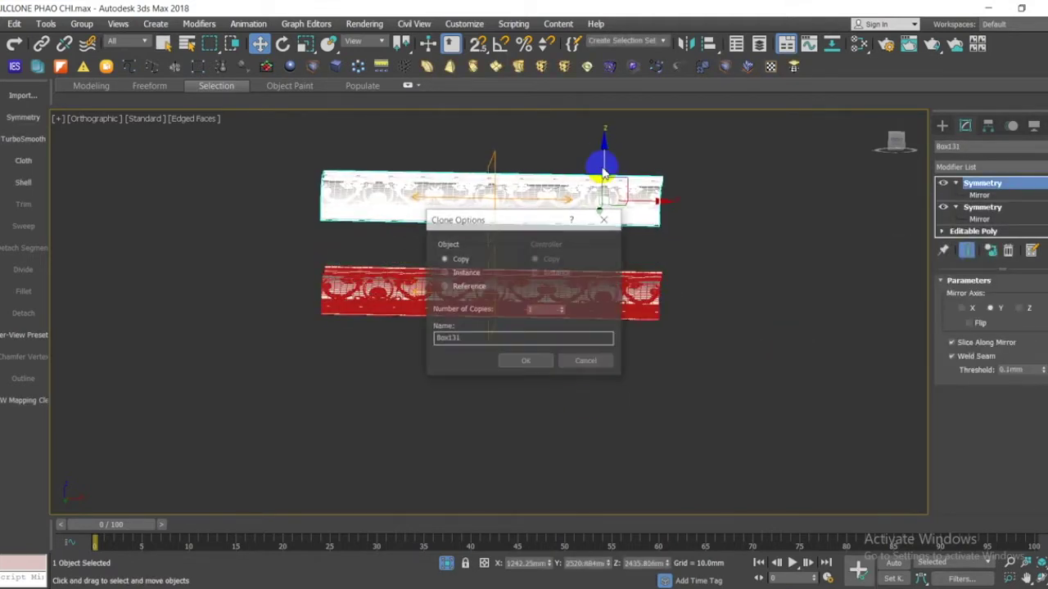
click(532, 359)
Collapse the upper copy's Symmetry modifiers into an Editable Poly and reselect it.
click(262, 68)
click(748, 295)
click(500, 197)
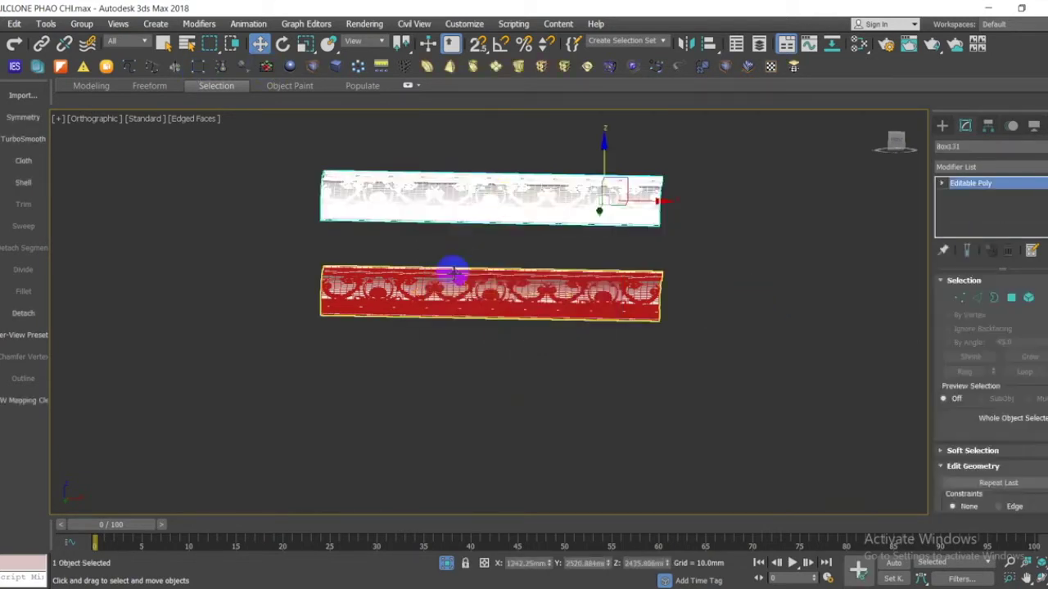
scroll(455, 274, up, 2)
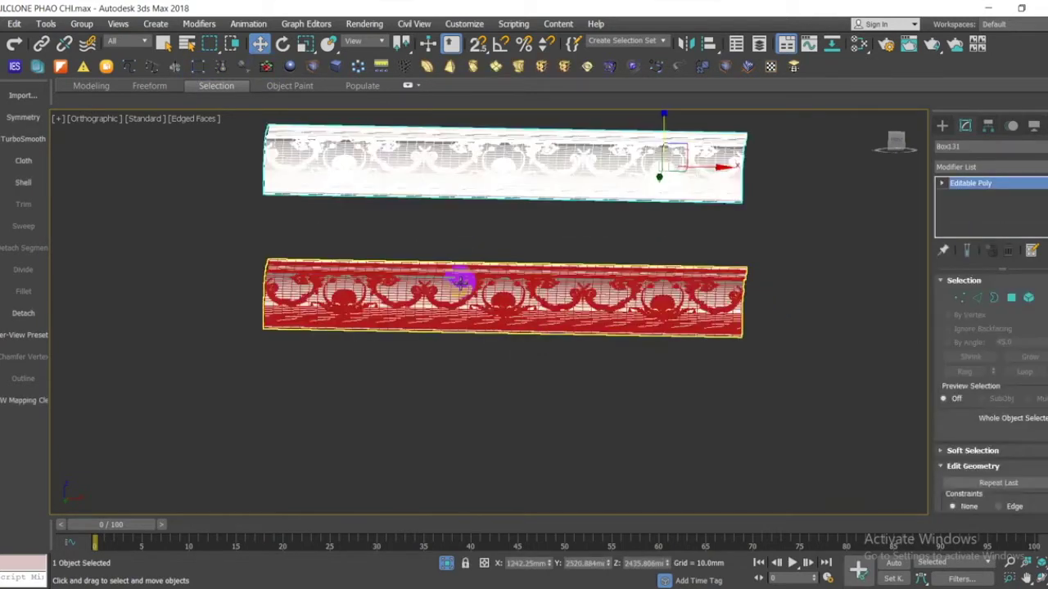
click(532, 361)
click(500, 171)
Delete the collapsed upper copy of the moulding.
alt+middle_drag(508, 238, 479, 335)
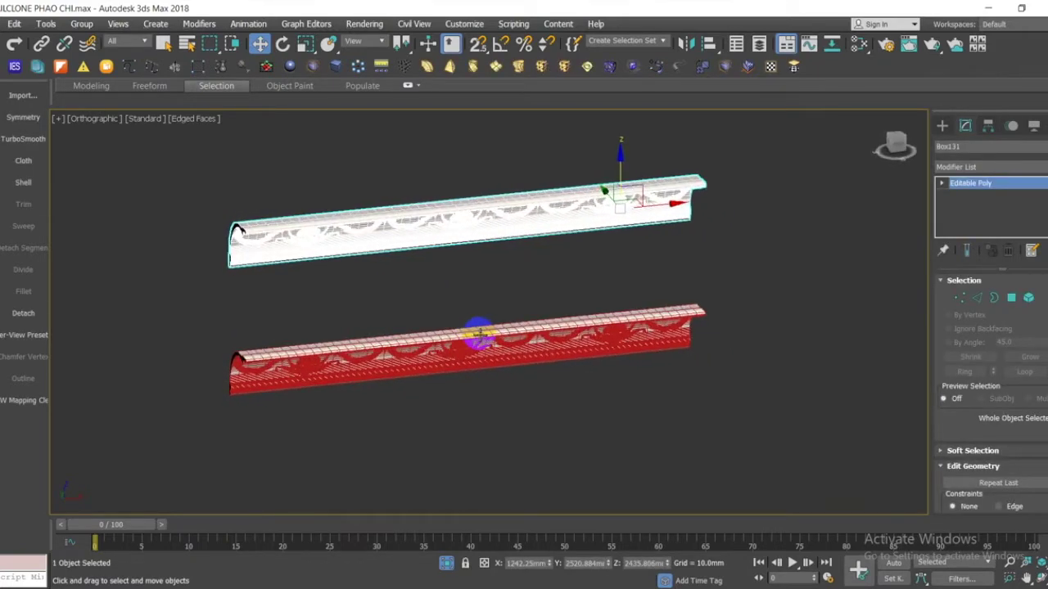
click(516, 388)
click(426, 217)
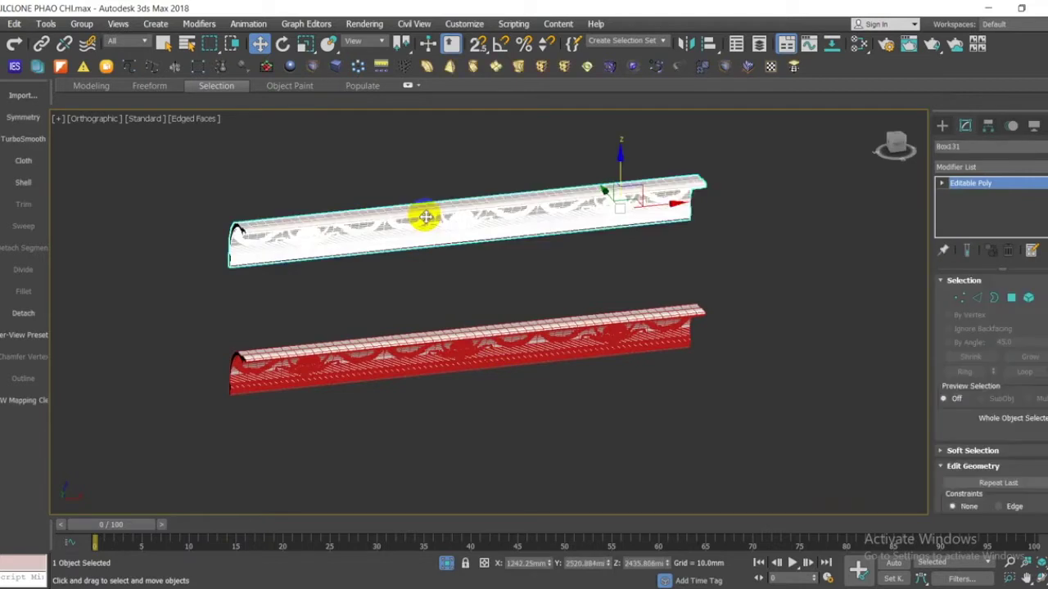
key(Delete)
Remove both Symmetry modifiers from the original moulding, leaving only its base Editable Poly.
click(535, 345)
right_click(978, 184)
click(978, 194)
right_click(974, 182)
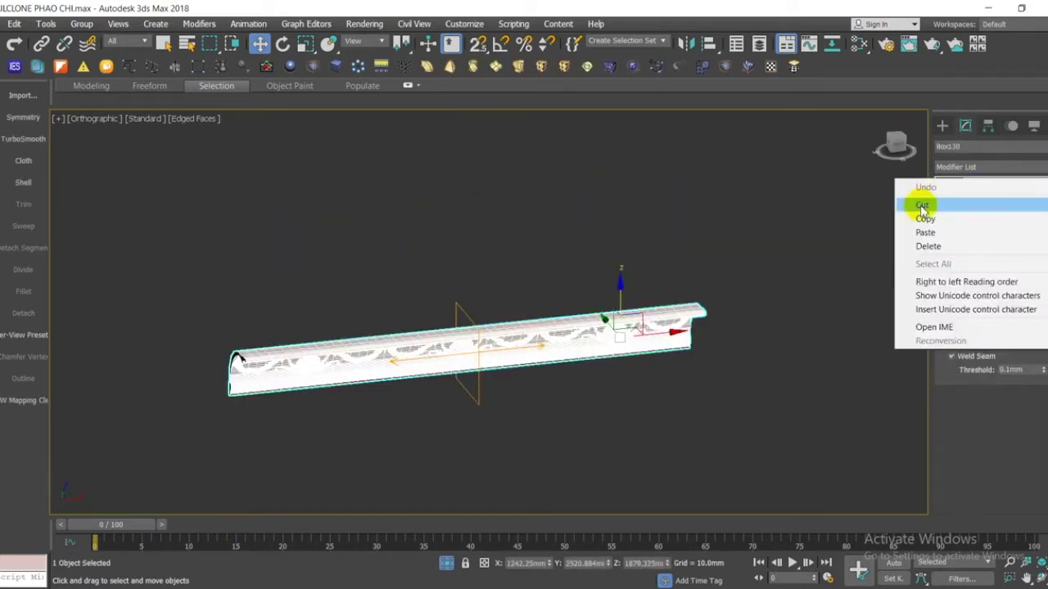
click(926, 235)
click(827, 240)
click(669, 324)
right_click(961, 210)
click(943, 227)
right_click(976, 185)
click(923, 206)
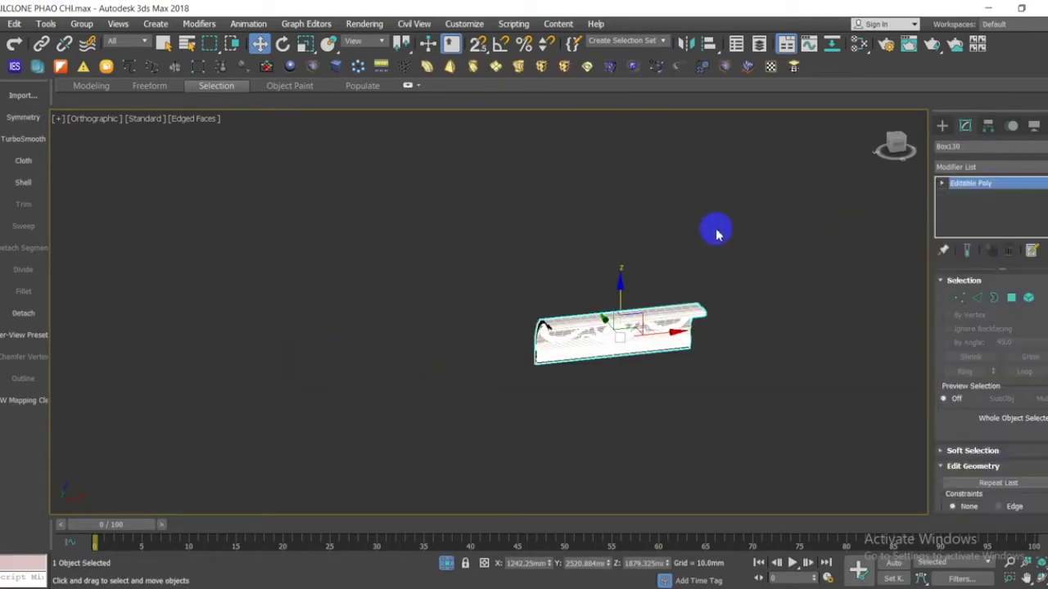
click(692, 253)
middle_drag(638, 380, 402, 379)
scroll(374, 334, up, 3)
click(372, 308)
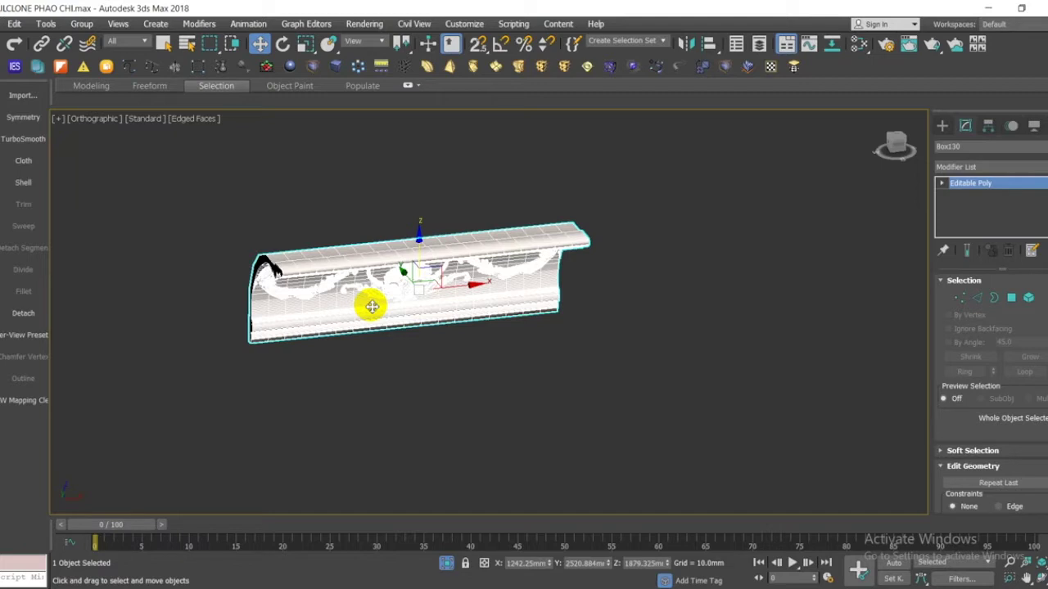
Add a Symmetry modifier to the original moulding and enable angle snapping, checking its 45-degree increment.
click(23, 118)
alt+middle_drag(905, 332, 434, 310)
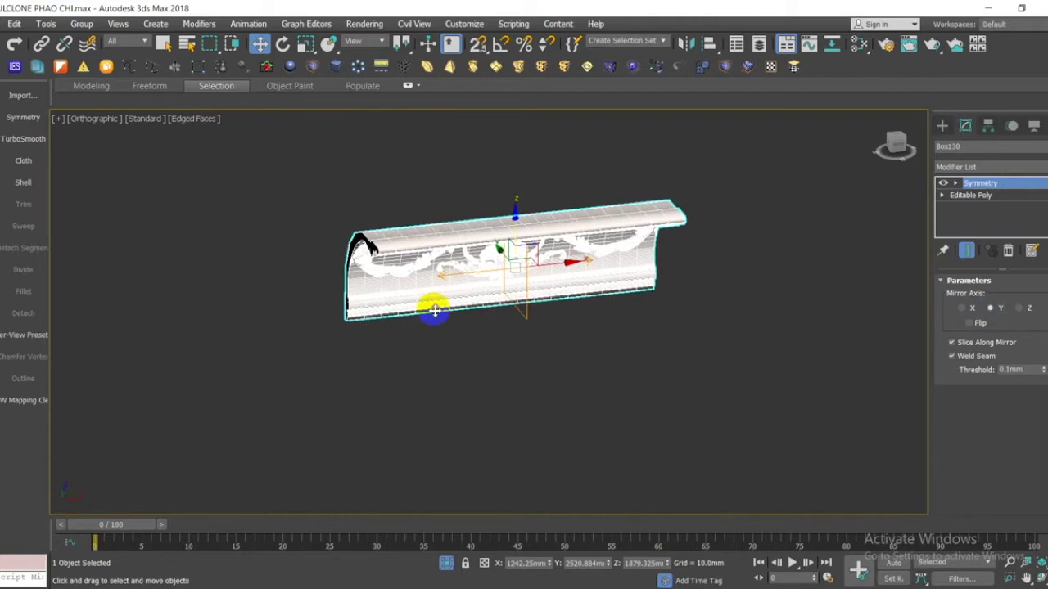
key(t)
scroll(435, 310, down, 3)
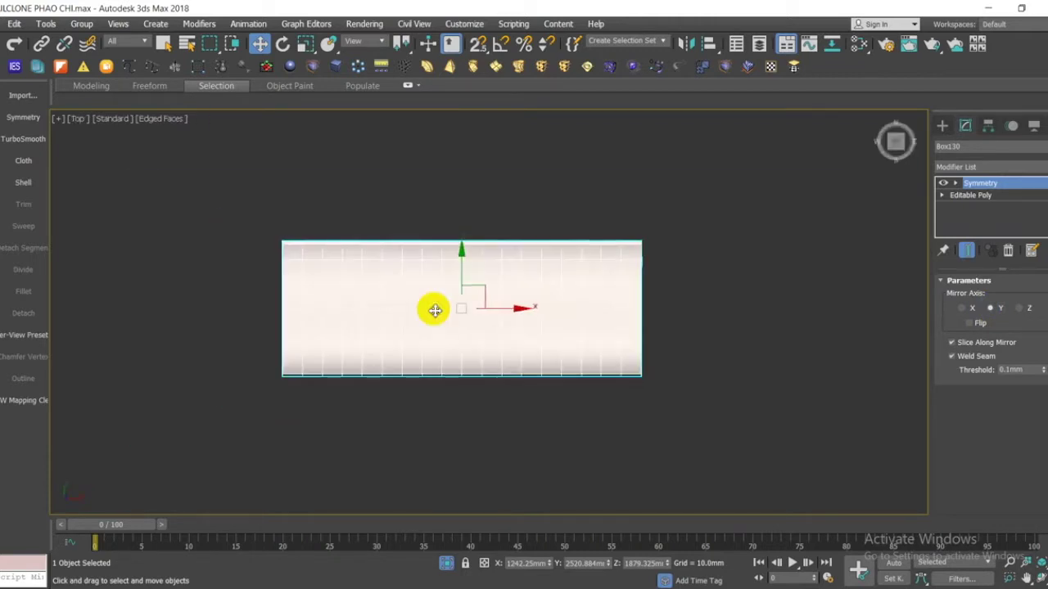
right_click(502, 46)
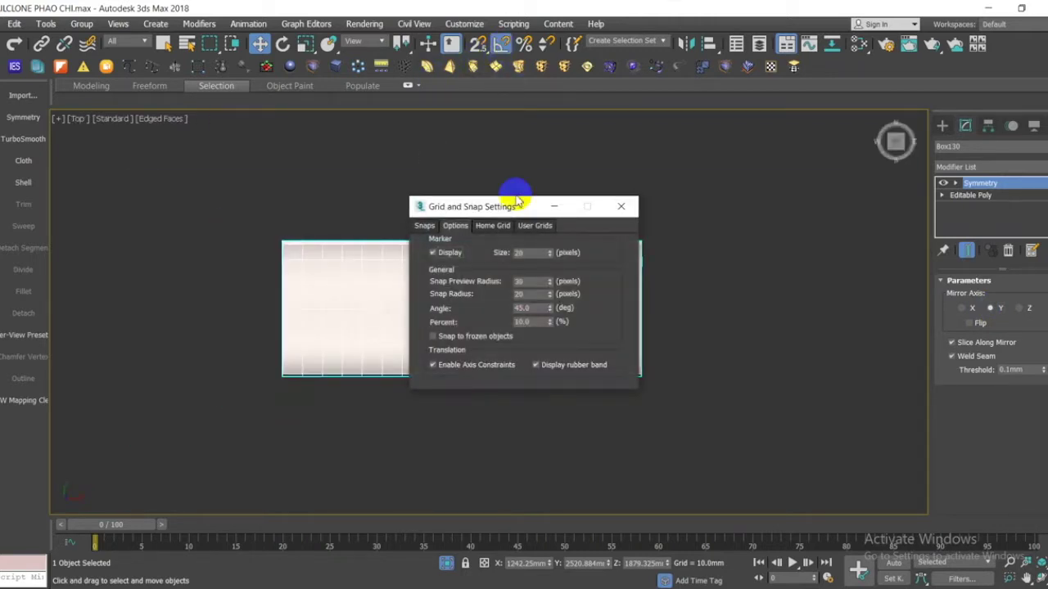
click(620, 206)
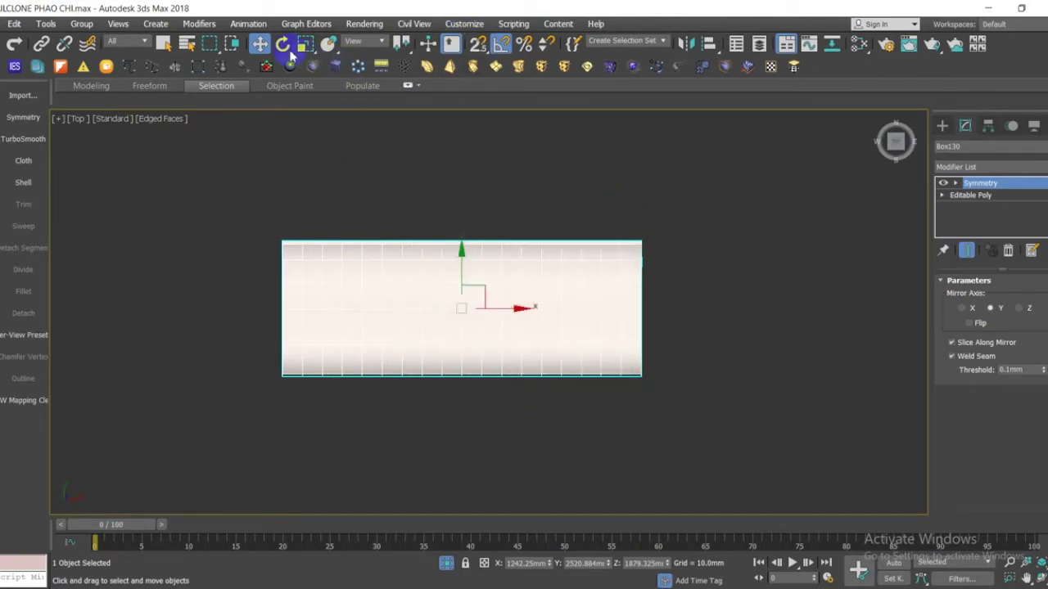
Try to rotate the whole moulding 45 degrees about its Z axis.
click(287, 47)
alt+middle_drag(480, 237, 493, 158)
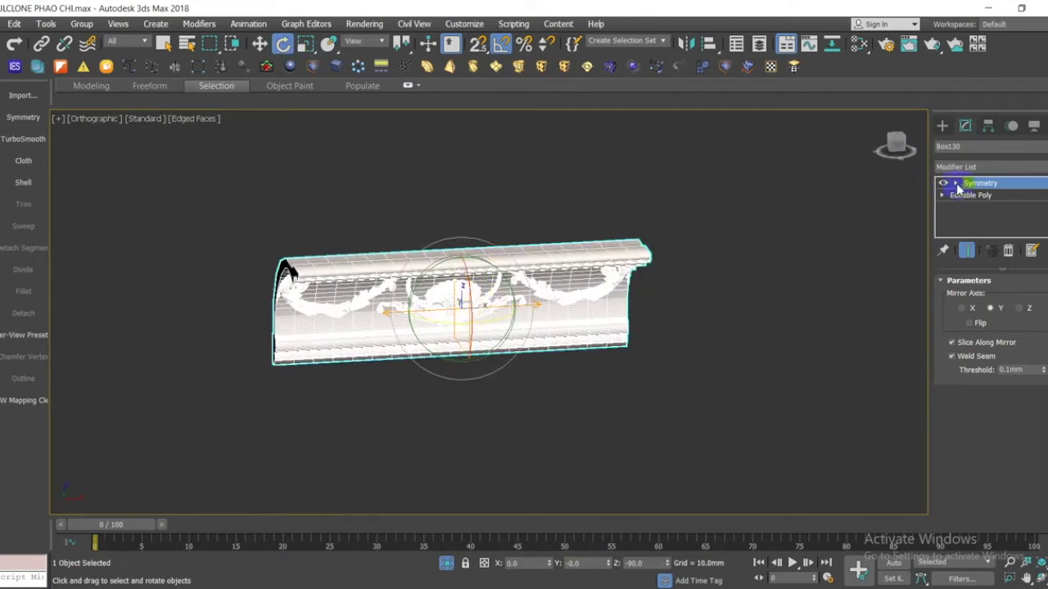
alt+middle_drag(684, 209, 533, 235)
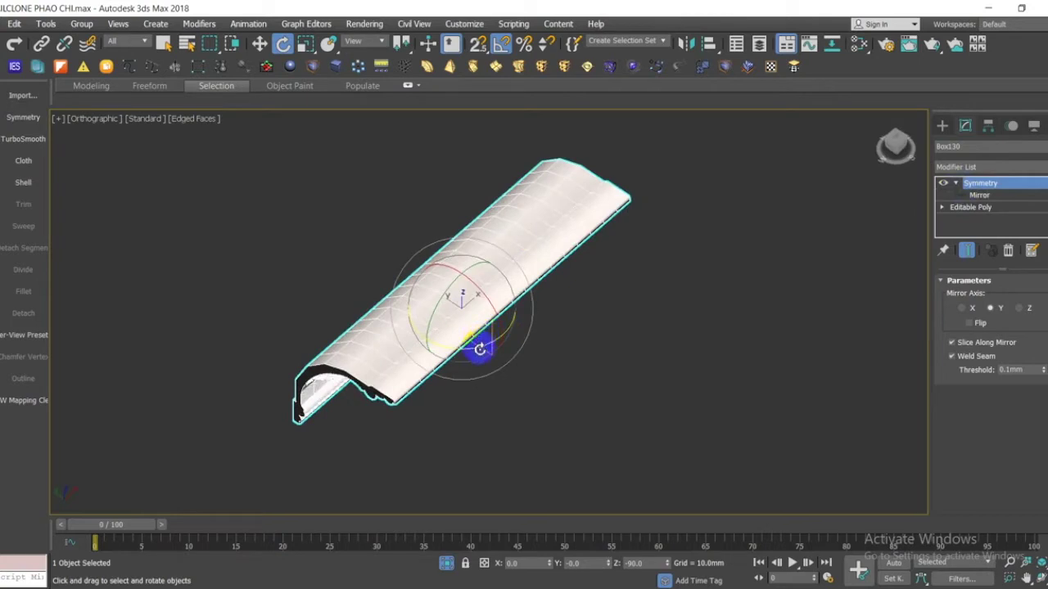
drag(480, 349, 473, 348)
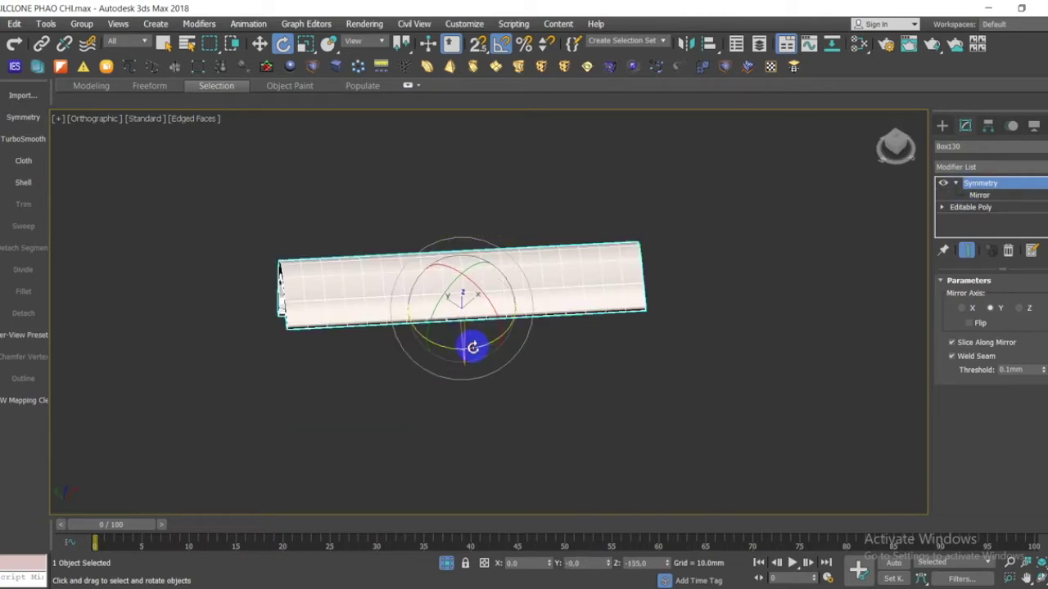
key(ctrl+z)
Try to rotate the mirror plane of the moulding's Symmetry modifier about the Z axis.
click(973, 196)
scroll(417, 370, up, 2)
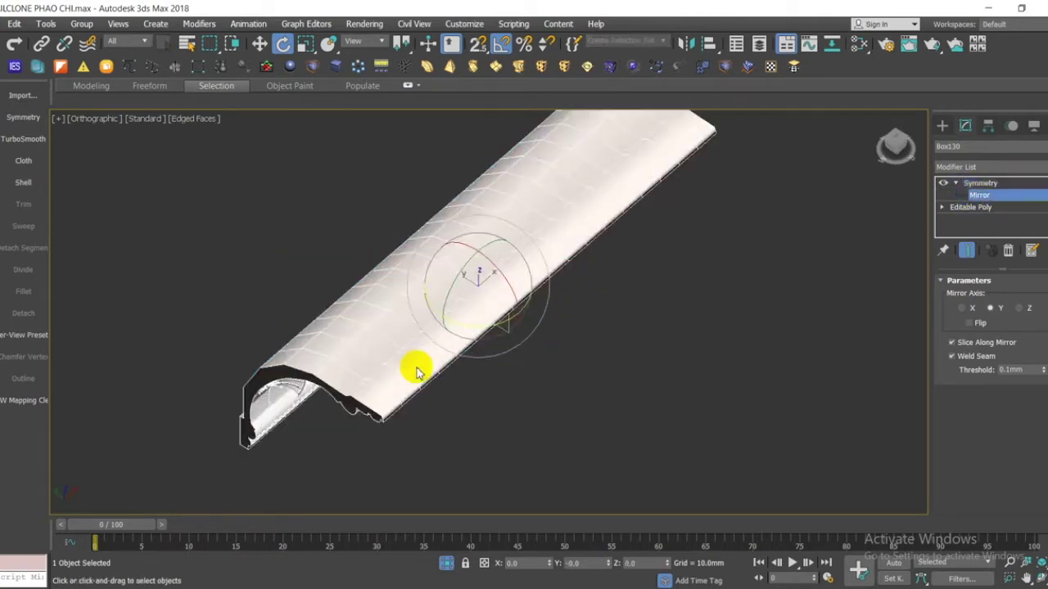
scroll(416, 370, up, 2)
drag(511, 294, 507, 296)
key(ctrl+z)
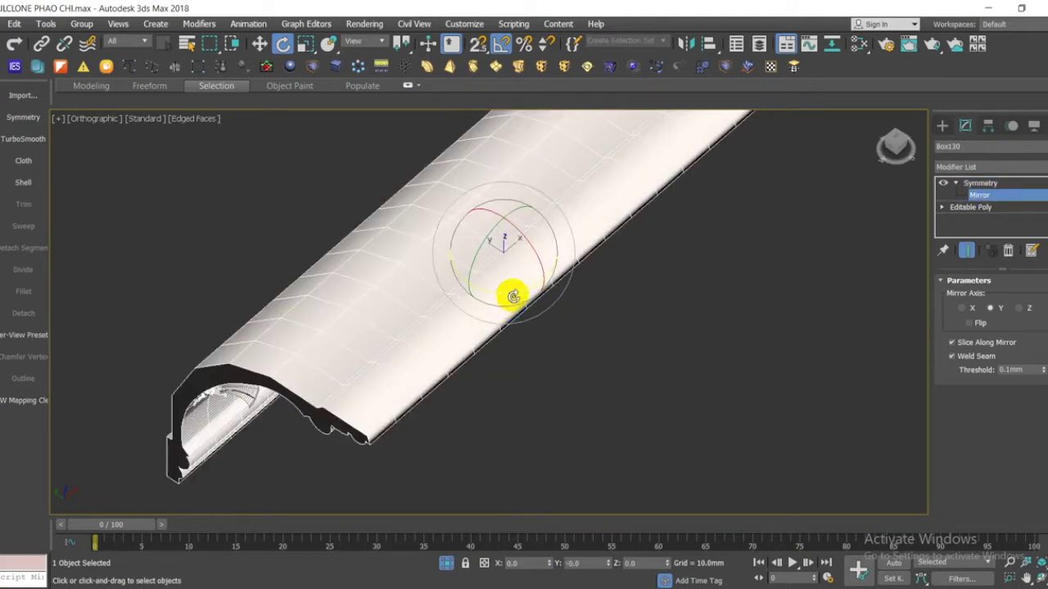
Leave mirror editing and clone the straight moulding along its Y axis, placing the duplicate parallel to the original.
scroll(519, 297, down, 5)
click(792, 301)
click(527, 270)
click(259, 48)
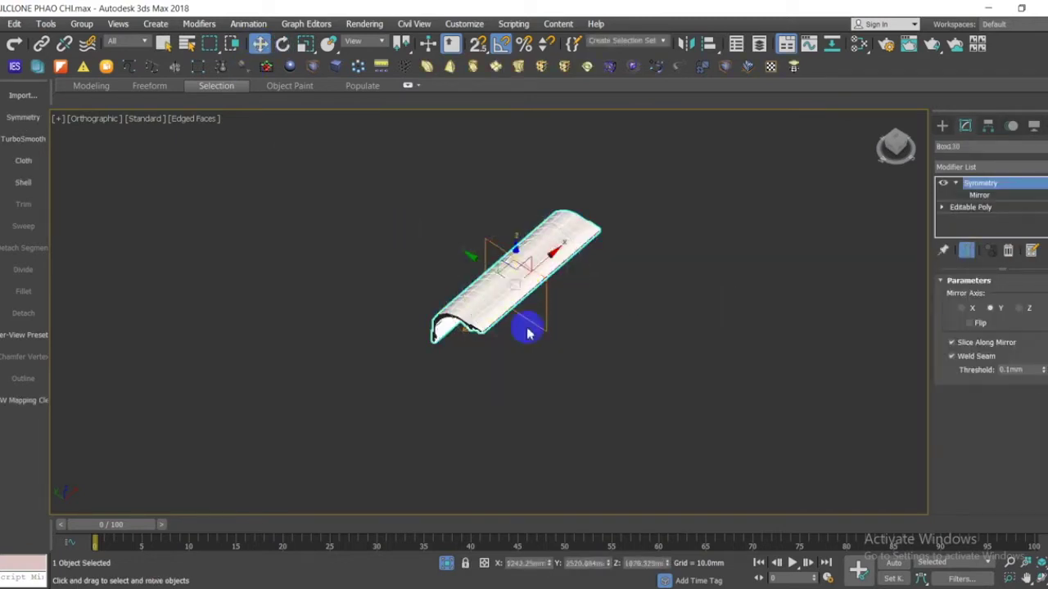
mouse_move(467, 262)
mouse_down()
mouse_move(619, 335)
mouse_move(598, 327)
mouse_up()
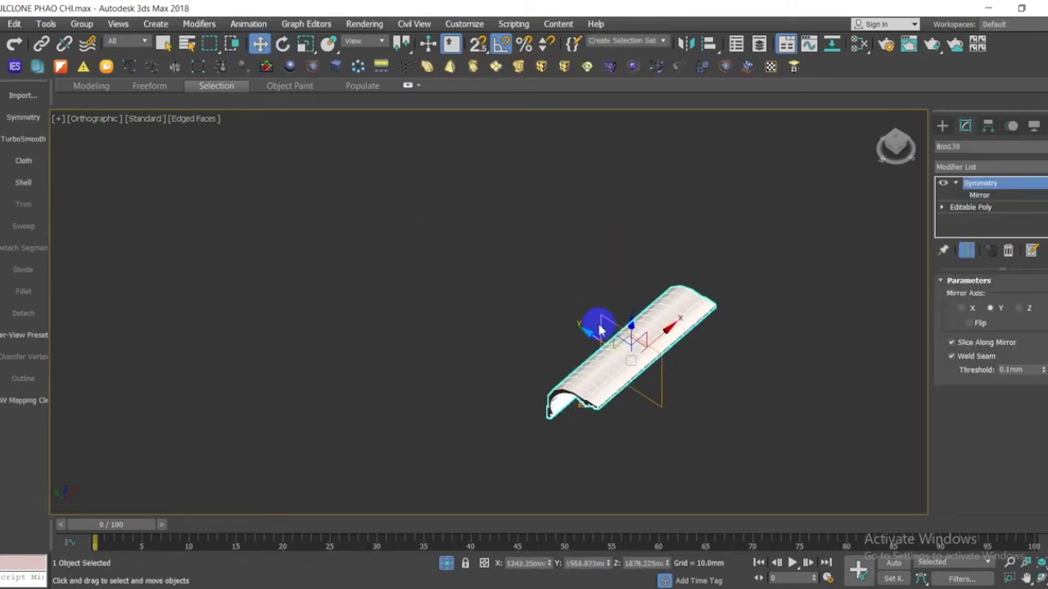
key(ctrl+z)
shift+drag(480, 253, 578, 319)
click(463, 262)
click(524, 364)
Rotate the original moulding's Symmetry mirror plane 45 degrees about Z to form an outside corner.
click(519, 292)
click(976, 196)
click(527, 292)
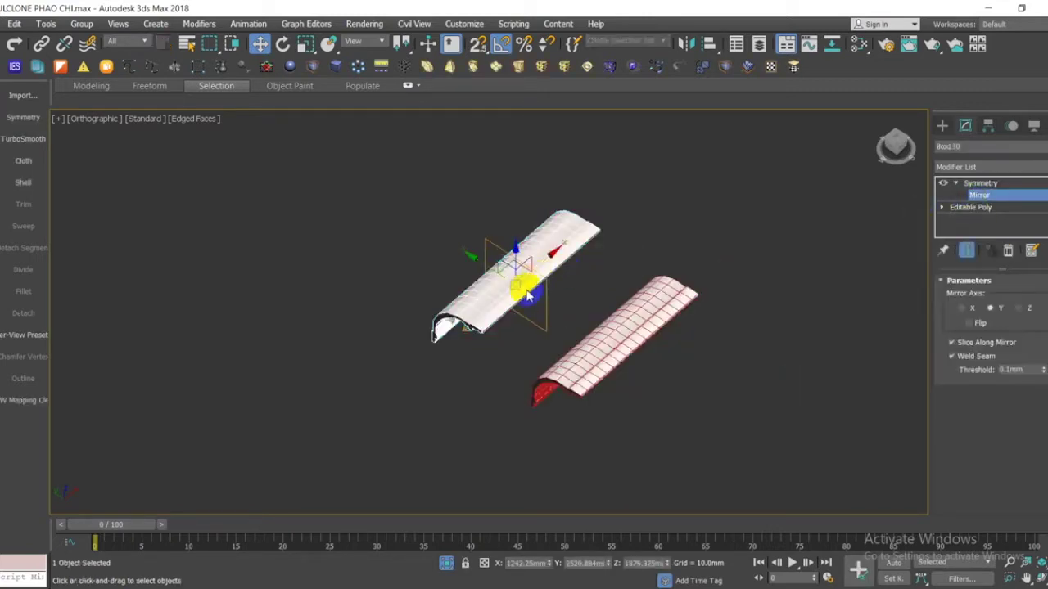
click(284, 44)
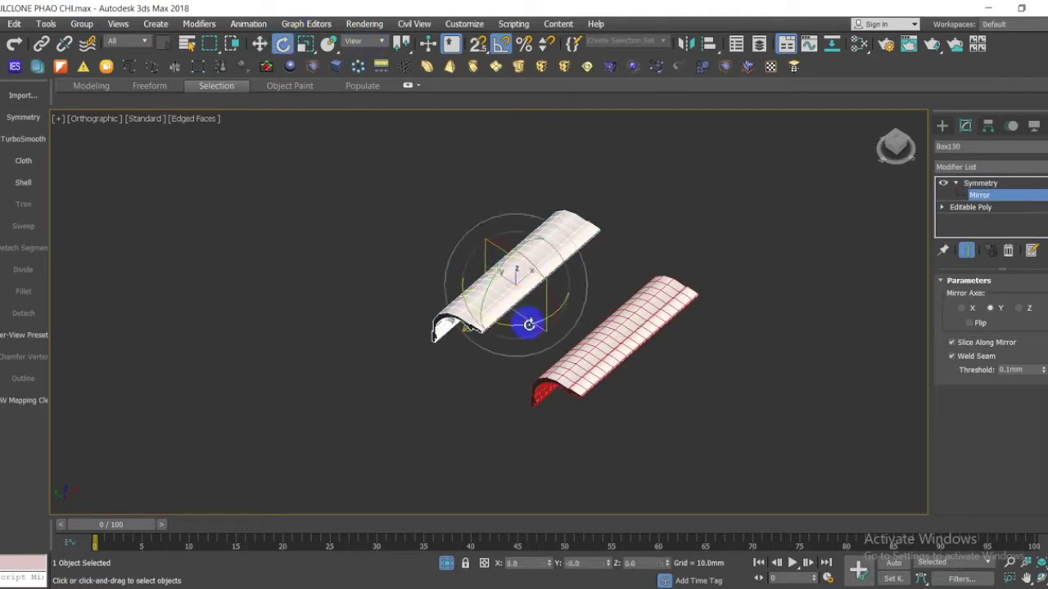
drag(525, 325, 521, 326)
alt+middle_drag(523, 335, 530, 290)
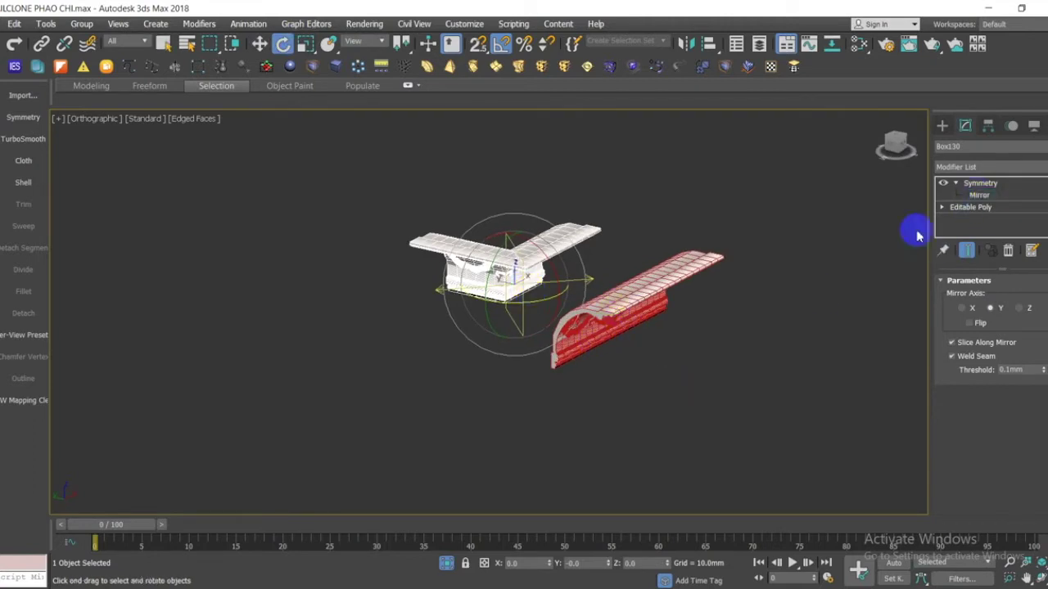
Rotate the cloned moulding's Symmetry mirror plane 45 degrees about Z, opposite to the original's, to form an inside corner.
click(631, 286)
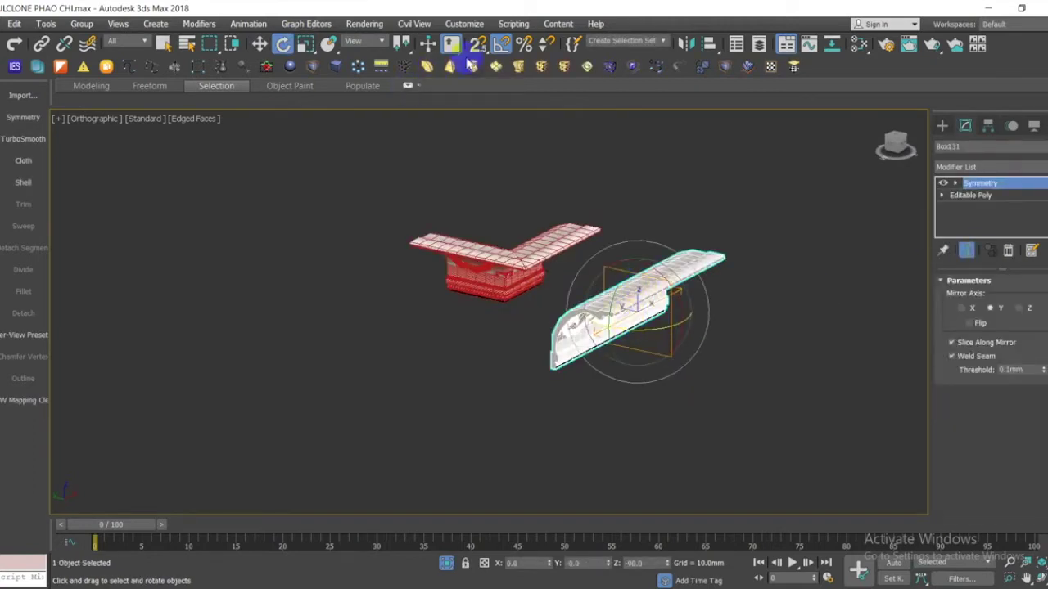
click(971, 184)
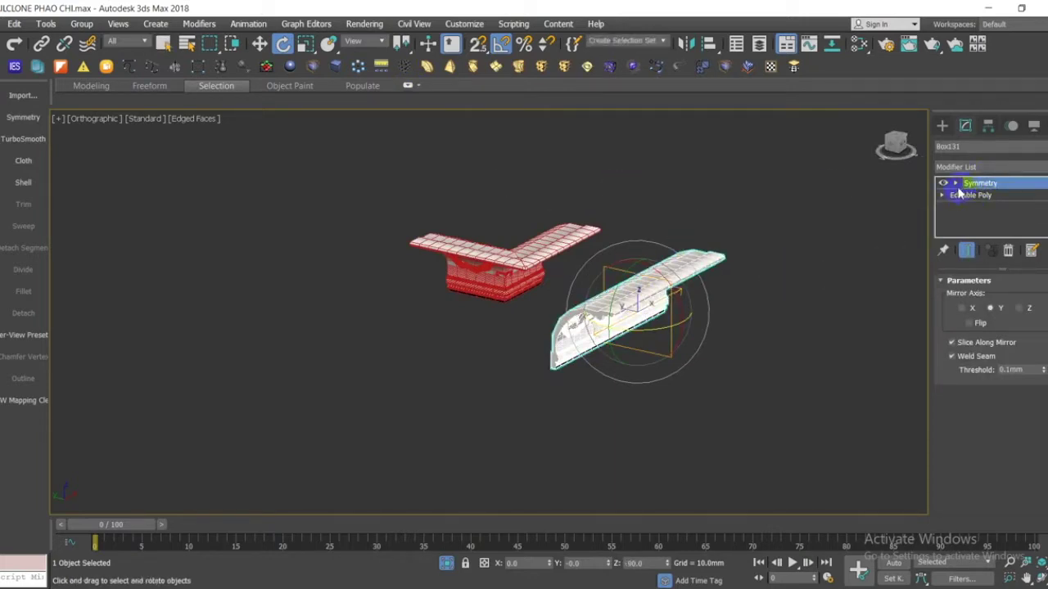
click(260, 47)
scroll(574, 264, up, 2)
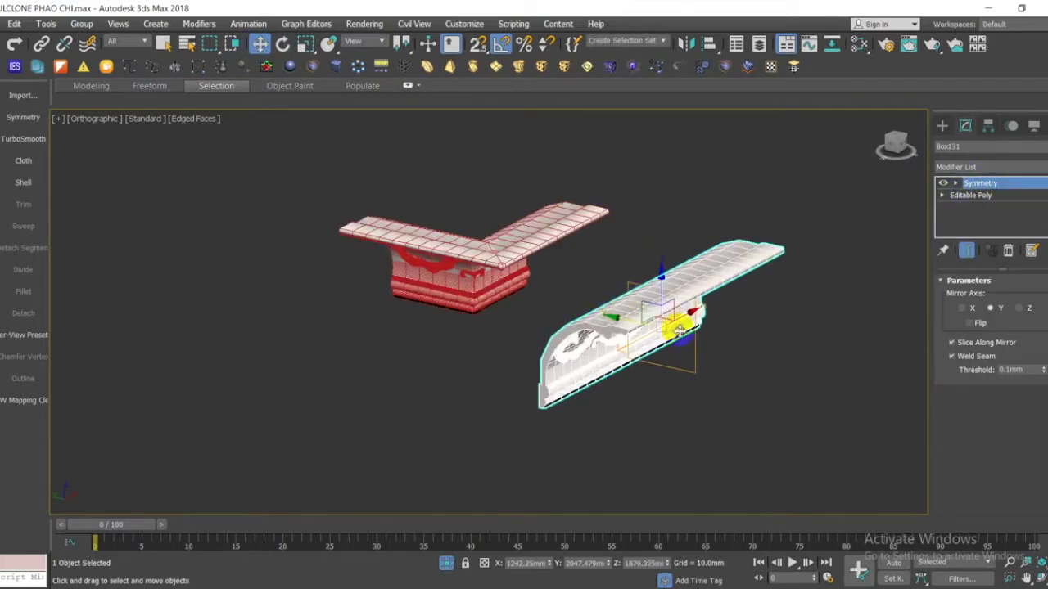
click(282, 46)
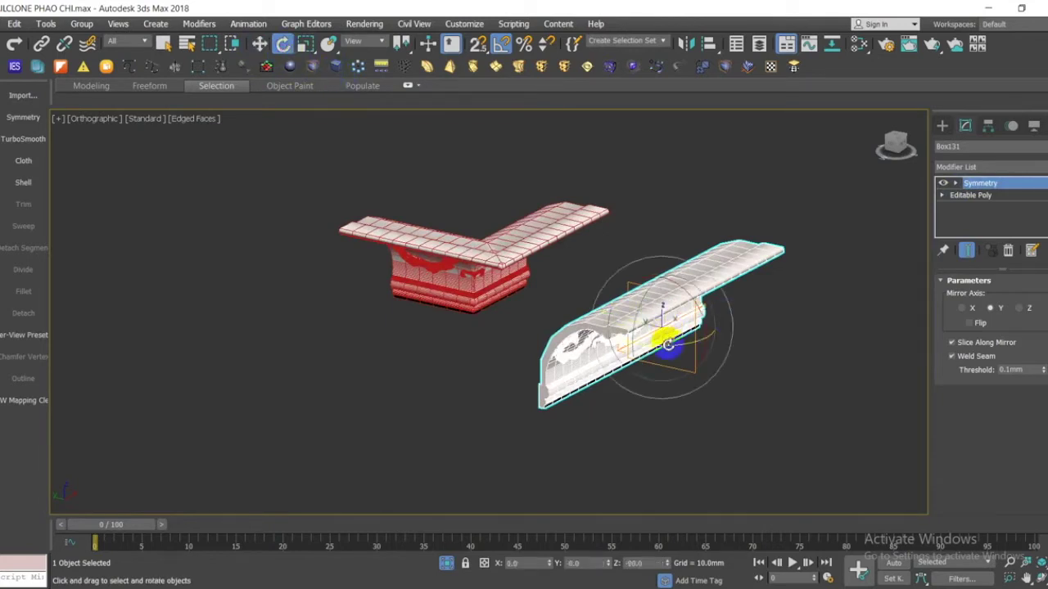
drag(668, 347, 697, 344)
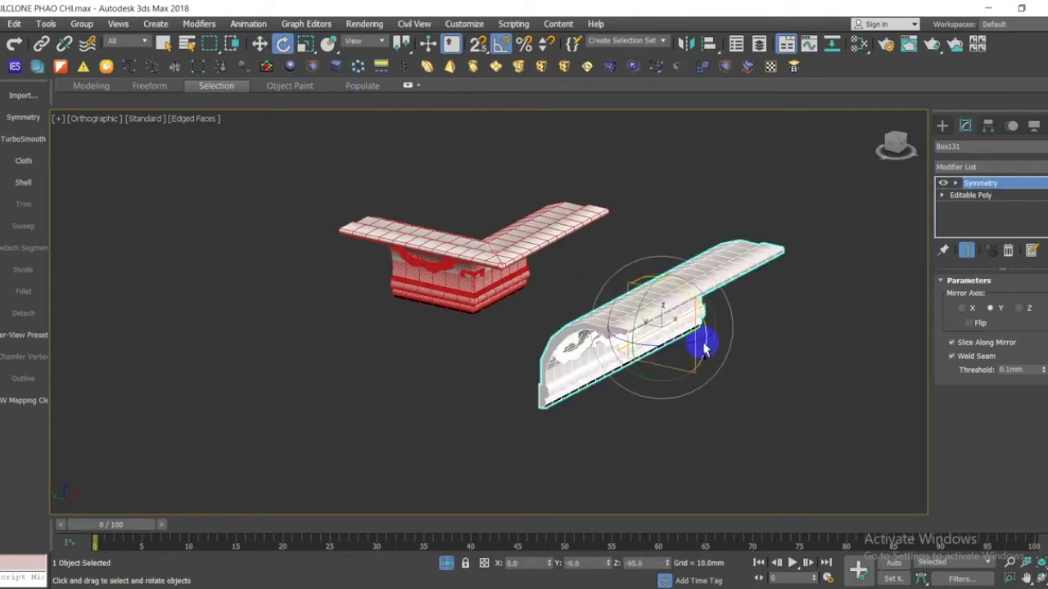
click(979, 195)
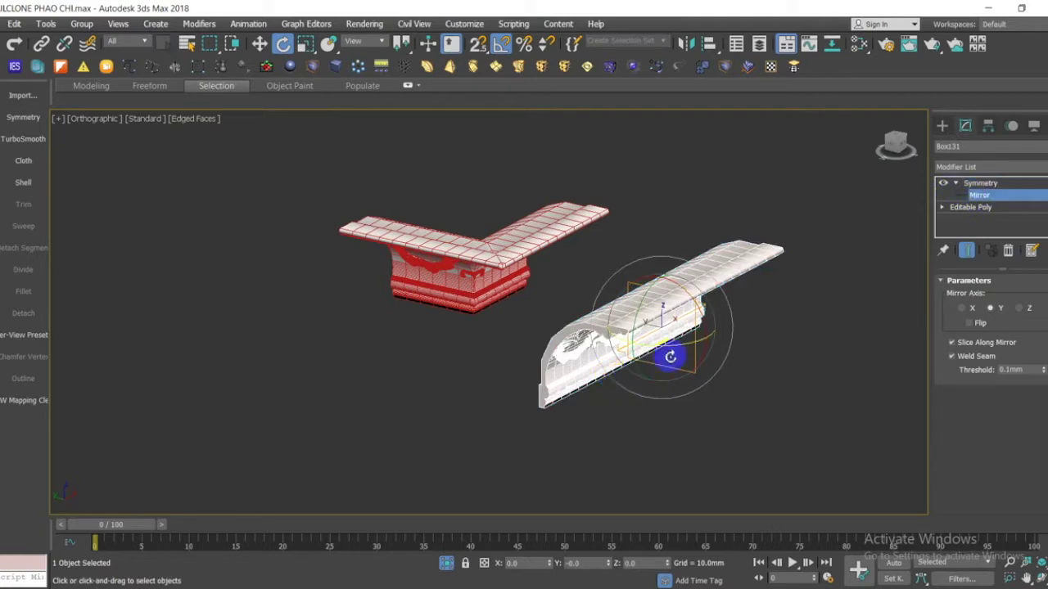
drag(673, 348, 671, 349)
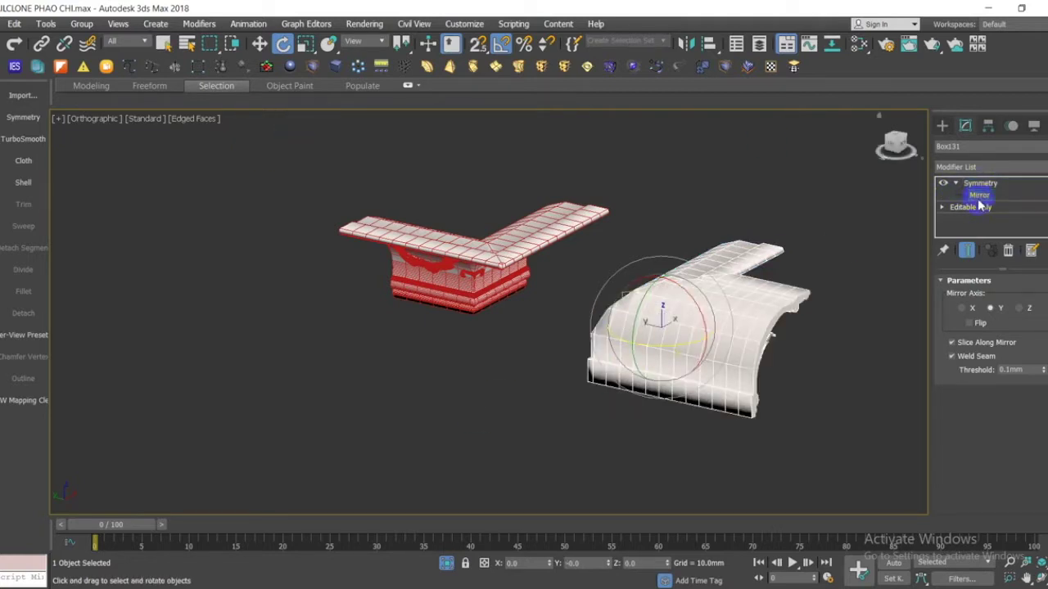
Examine the outside and inside moulding corners from the front and from above.
click(830, 250)
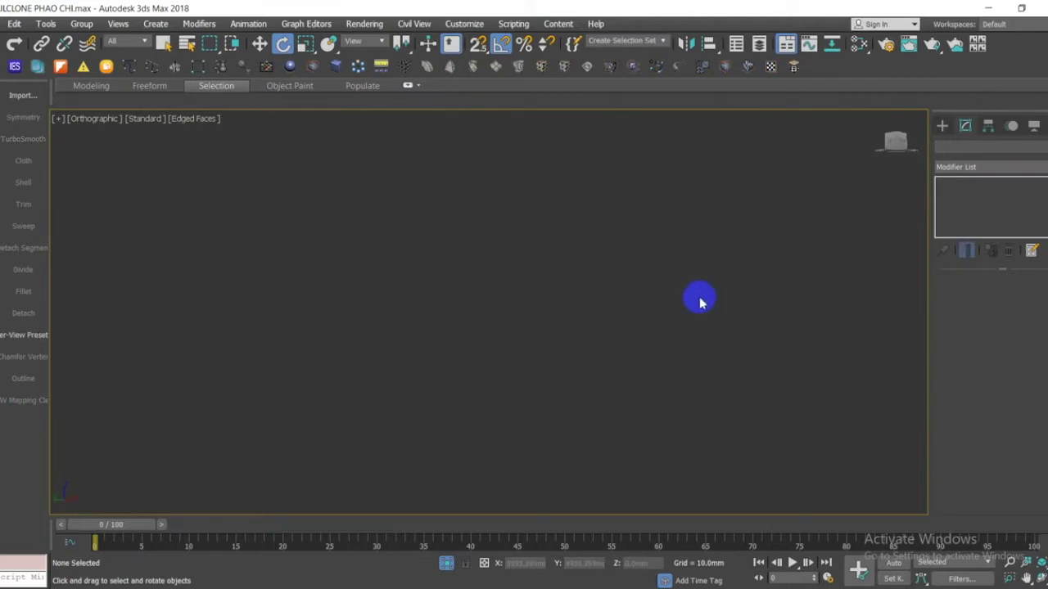
scroll(464, 416, down, 6)
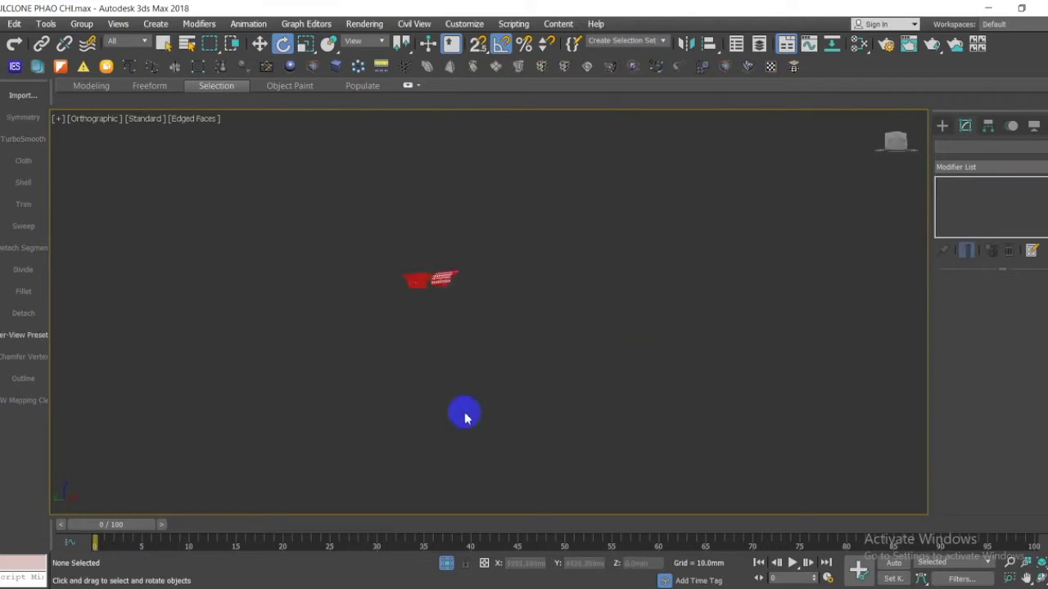
drag(474, 266, 336, 355)
scroll(409, 284, up, 5)
scroll(448, 274, up, 3)
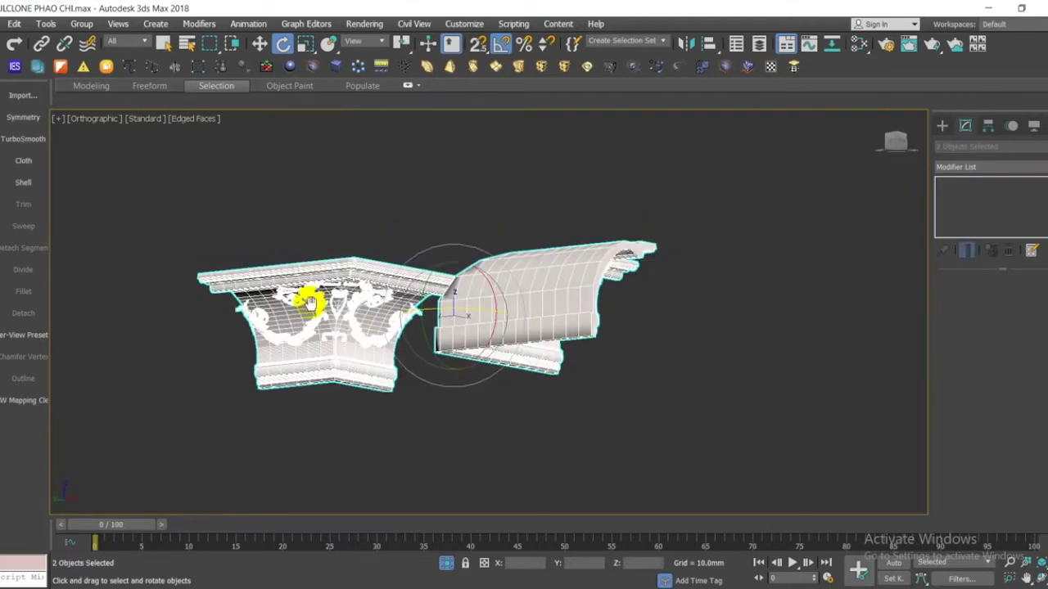
click(340, 319)
alt+middle_drag(355, 330, 423, 363)
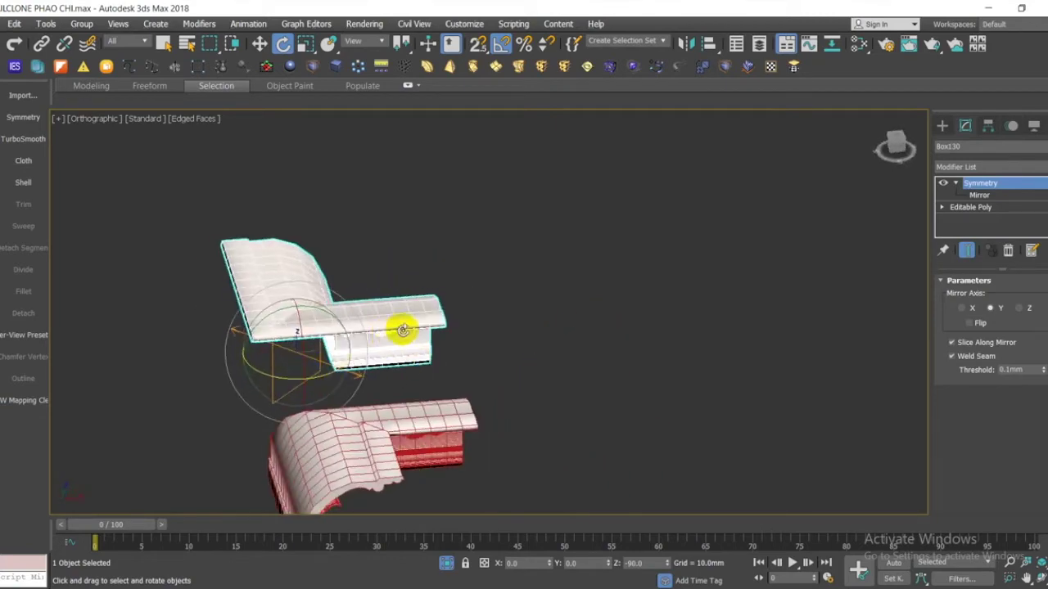
alt+middle_drag(449, 412, 489, 331)
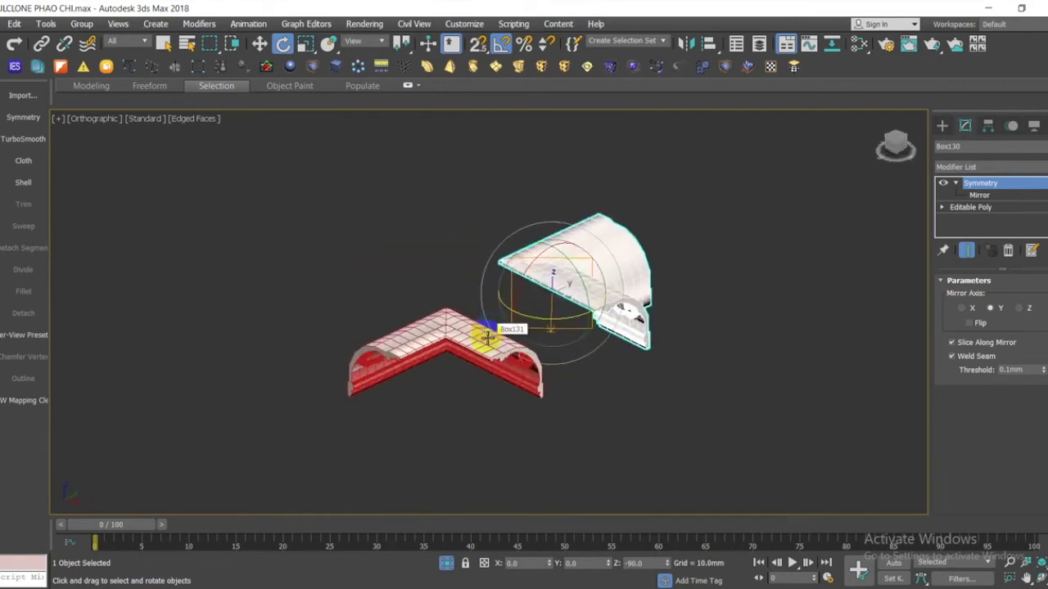
Clone the inside-corner moulding as a single Copy along Y, at about 1268 mm in Y, and select the copy.
click(492, 429)
click(480, 352)
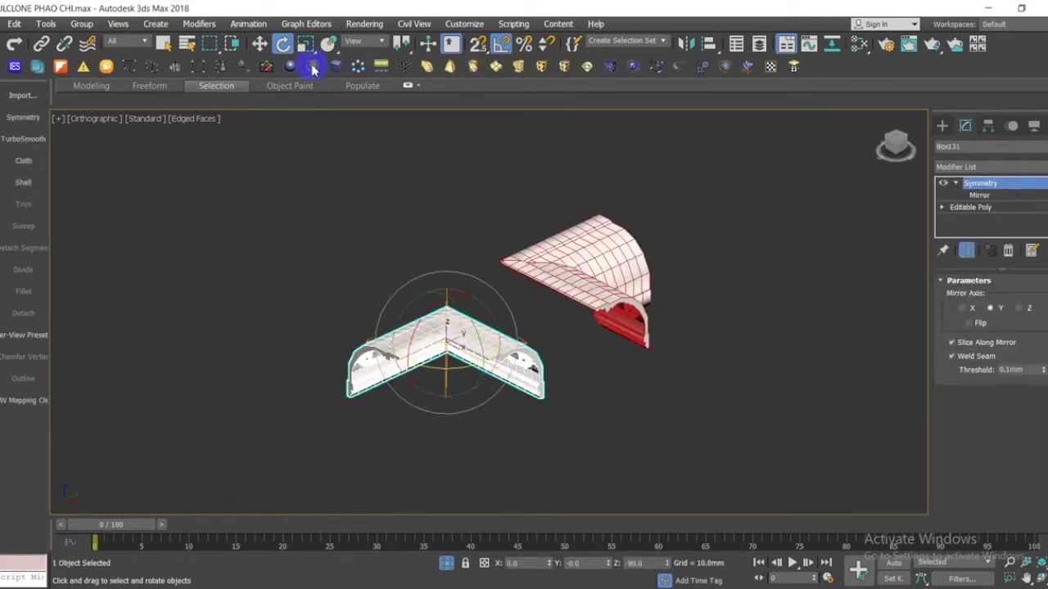
click(260, 45)
shift+drag(489, 333, 313, 364)
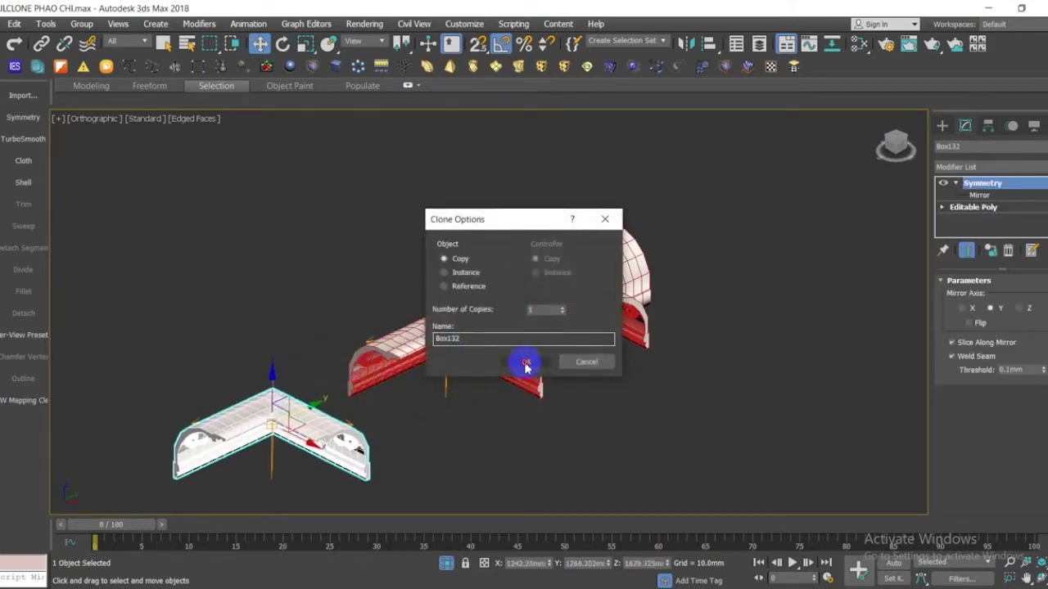
click(526, 364)
click(458, 438)
click(356, 434)
middle_drag(571, 392, 659, 332)
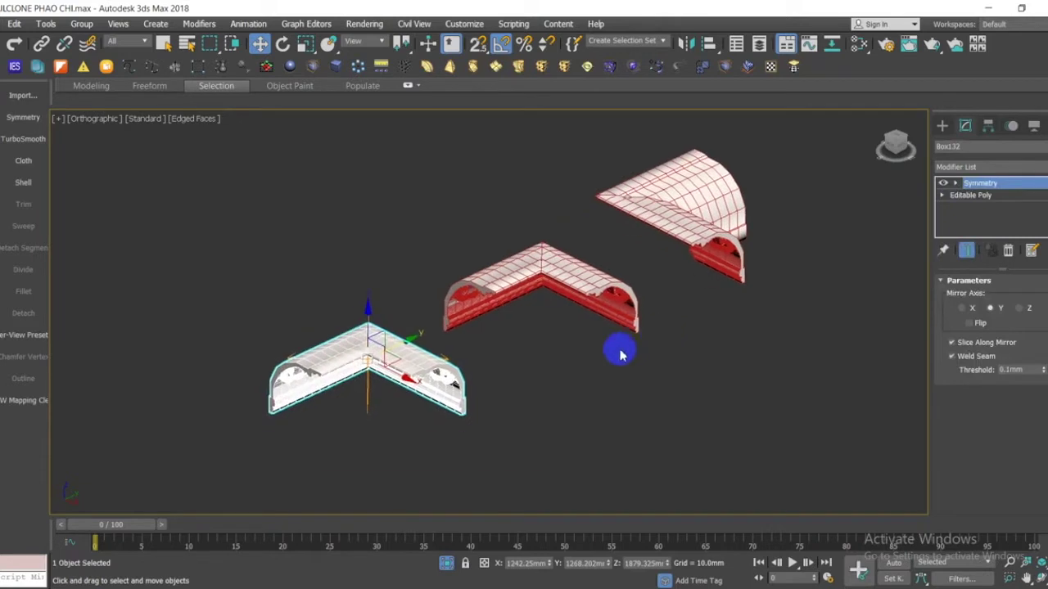
With angle snapping off, rotate the new copy's Symmetry mirror plane freely about Z to open the corner to an obtuse angle.
click(978, 195)
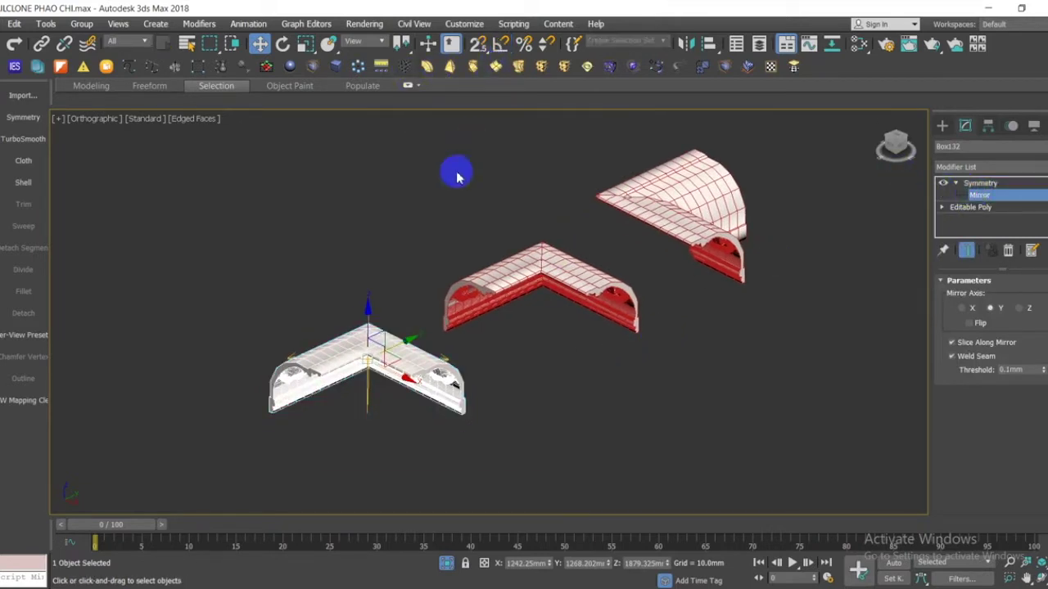
click(285, 47)
scroll(356, 397, up, 4)
mouse_move(409, 386)
alt+middle_down()
mouse_move(415, 353)
mouse_move(406, 370)
alt+middle_up()
scroll(404, 343, up, 5)
alt+middle_drag(404, 311, 397, 326)
drag(392, 325, 380, 326)
alt+middle_drag(406, 330, 461, 381)
scroll(439, 269, down, 3)
scroll(450, 383, down, 5)
drag(449, 404, 495, 457)
middle_drag(512, 440, 430, 458)
scroll(431, 457, down, 2)
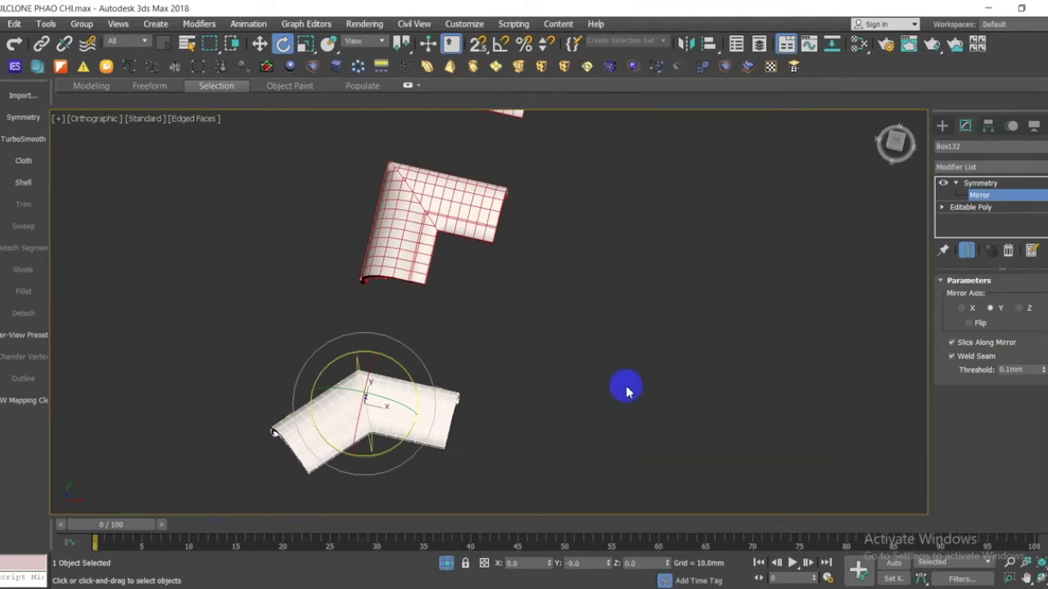
Switch the obtuse corner's Symmetry mirror axis to X and then to Z, viewing the mirrored shape for each.
key(1)
key(z)
key(1)
middle_drag(549, 383, 418, 371)
scroll(418, 375, up, 2)
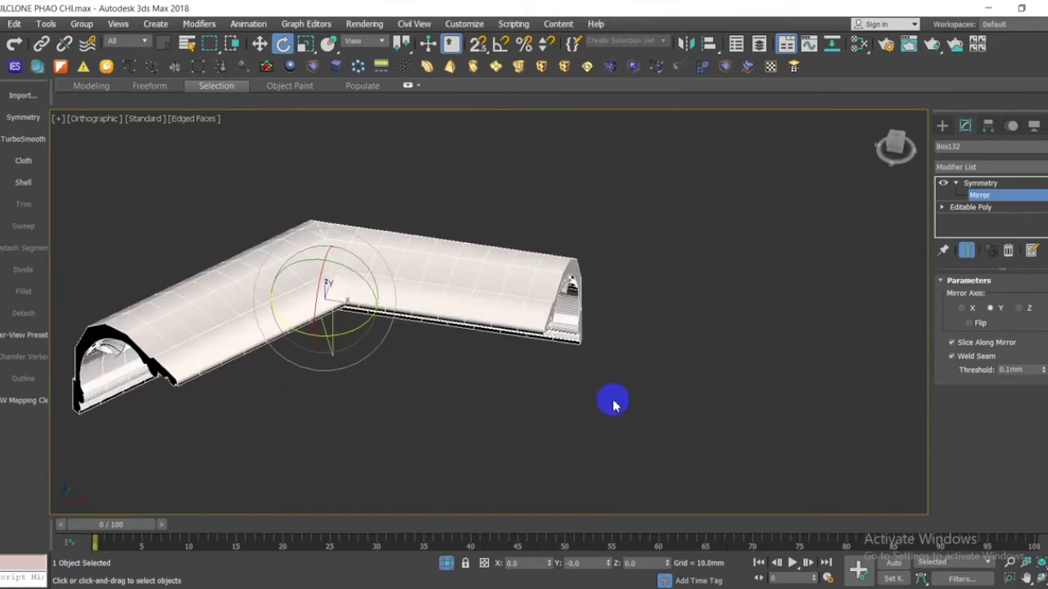
alt+middle_drag(549, 351, 587, 337)
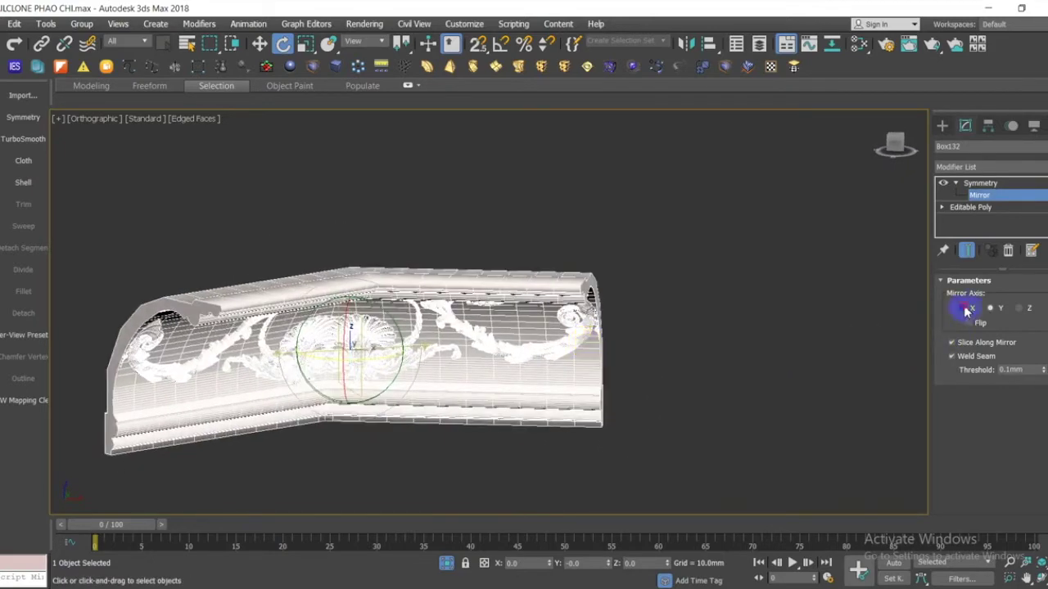
click(966, 309)
alt+middle_drag(830, 320, 655, 285)
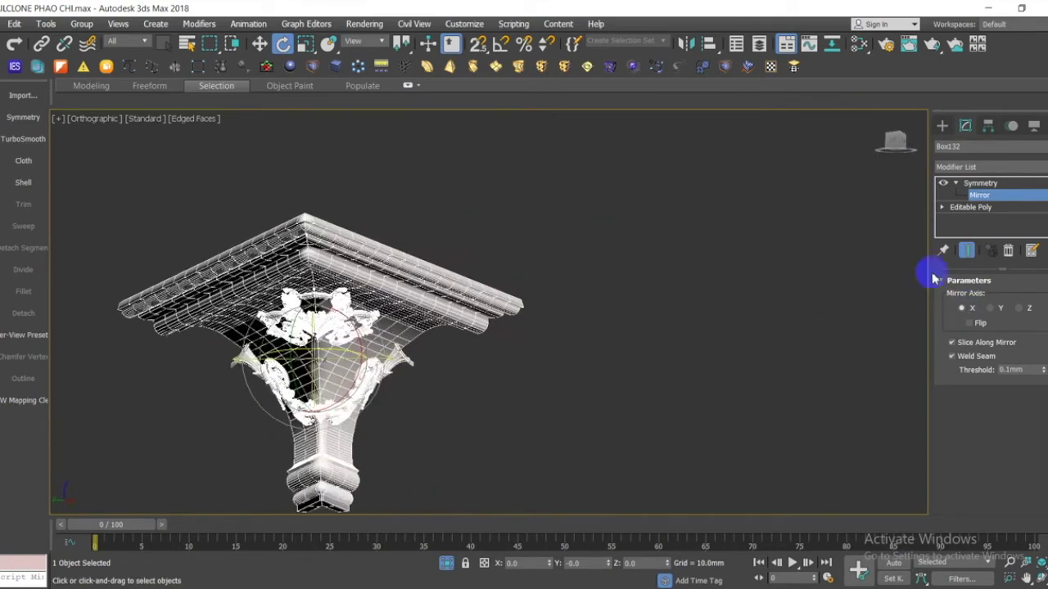
click(1015, 309)
mouse_move(471, 338)
alt+middle_down()
mouse_move(428, 363)
mouse_move(461, 350)
alt+middle_up()
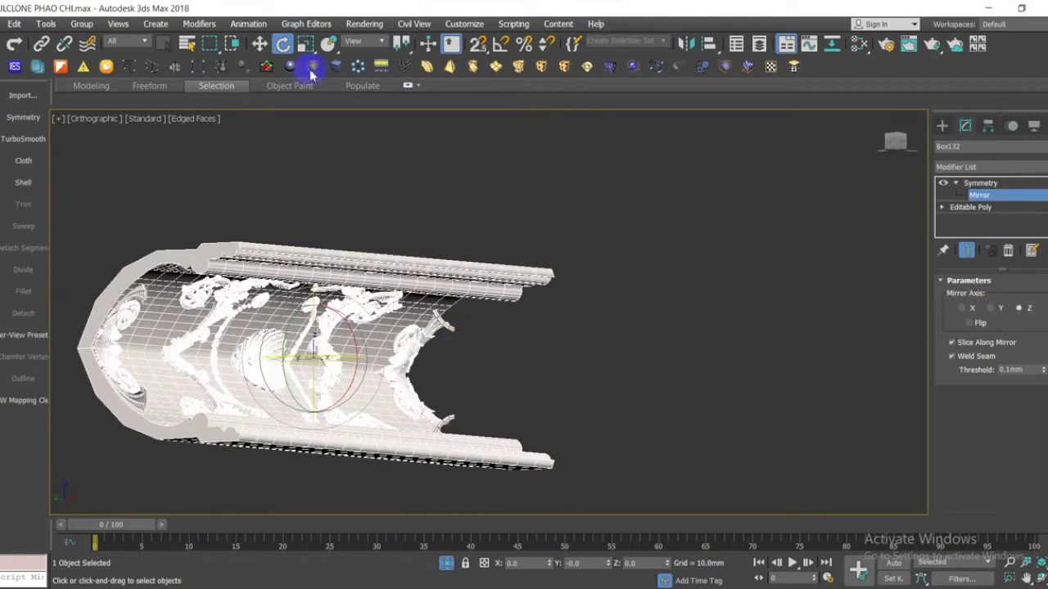
Move the obtuse corner's Symmetry mirror plane up along Z to about 1911 mm.
click(260, 44)
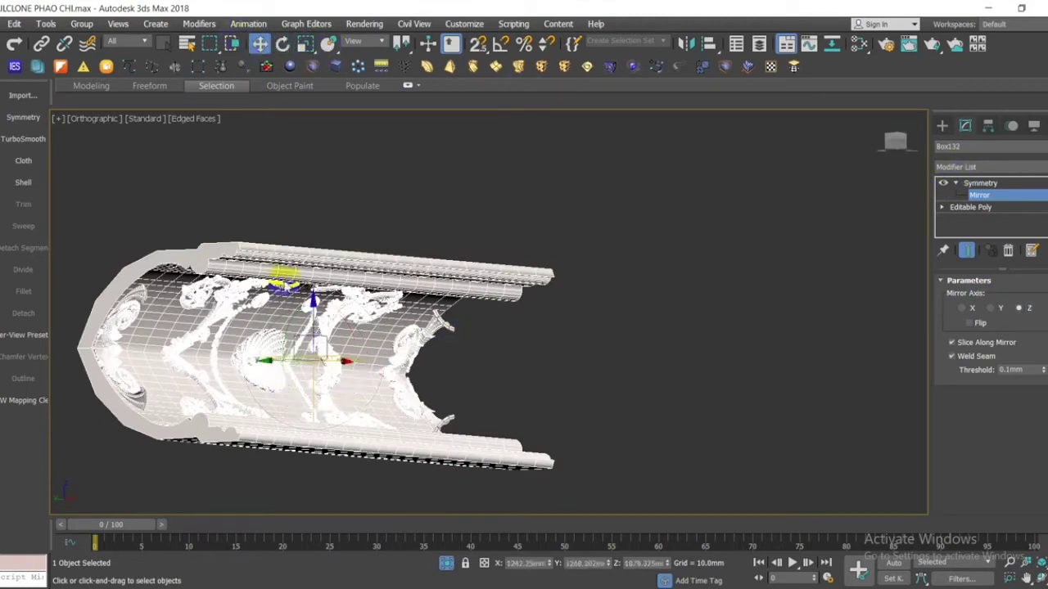
drag(314, 321, 328, 280)
alt+middle_drag(328, 280, 348, 319)
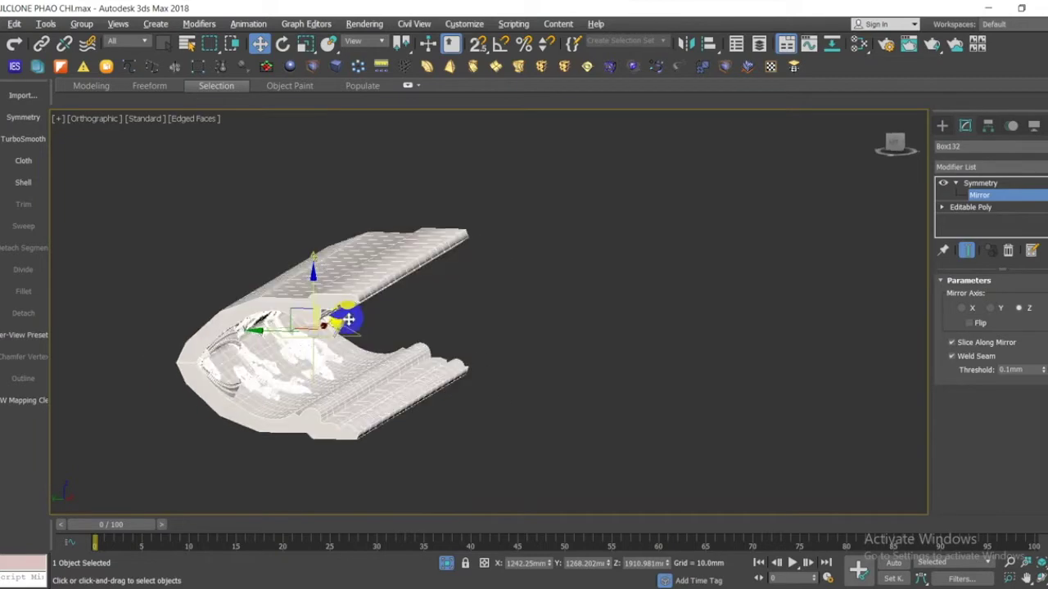
Switch the obtuse corner's mirror axis to X and shift its mirror plane along Y to about 1283 mm.
click(959, 309)
alt+middle_drag(818, 351, 305, 287)
scroll(377, 342, up, 6)
scroll(381, 310, down, 3)
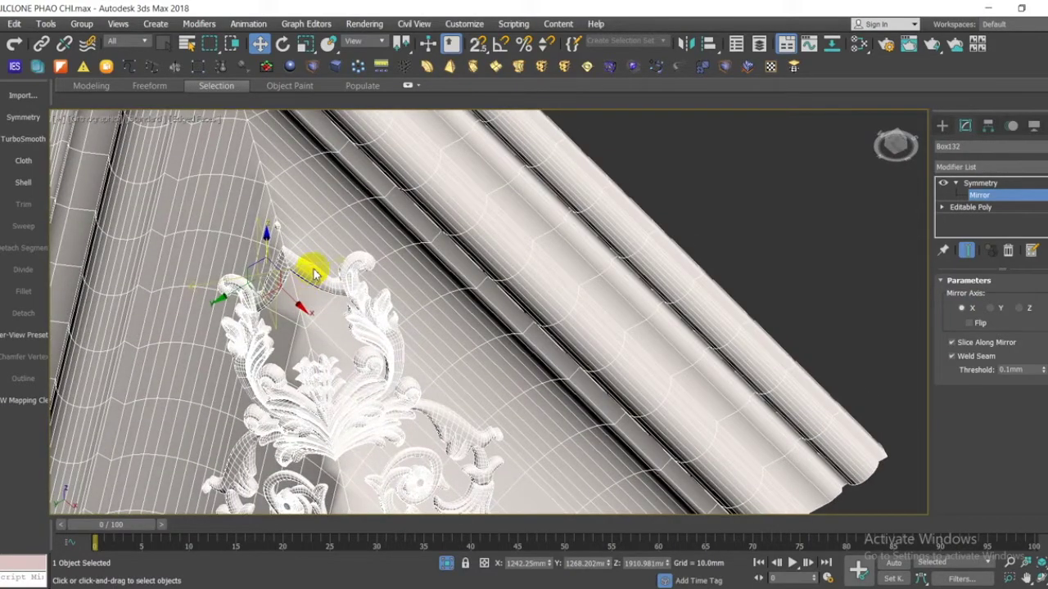
drag(232, 296, 199, 302)
View the mirrored moulding from several sides and turn on Flip for its Symmetry modifier.
scroll(445, 269, down, 8)
alt+middle_drag(404, 345, 418, 374)
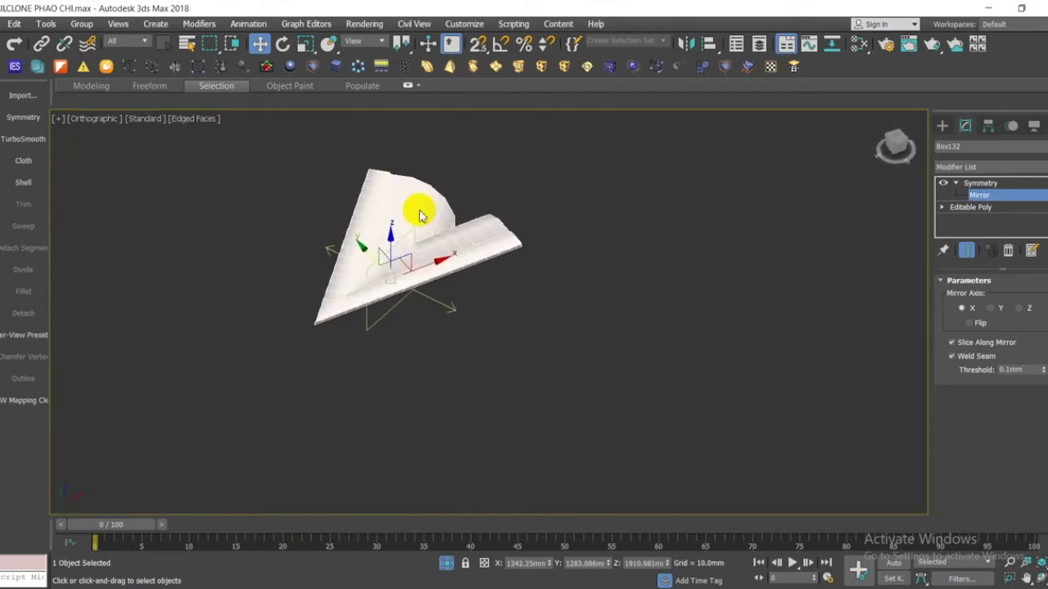
alt+middle_drag(483, 305, 491, 246)
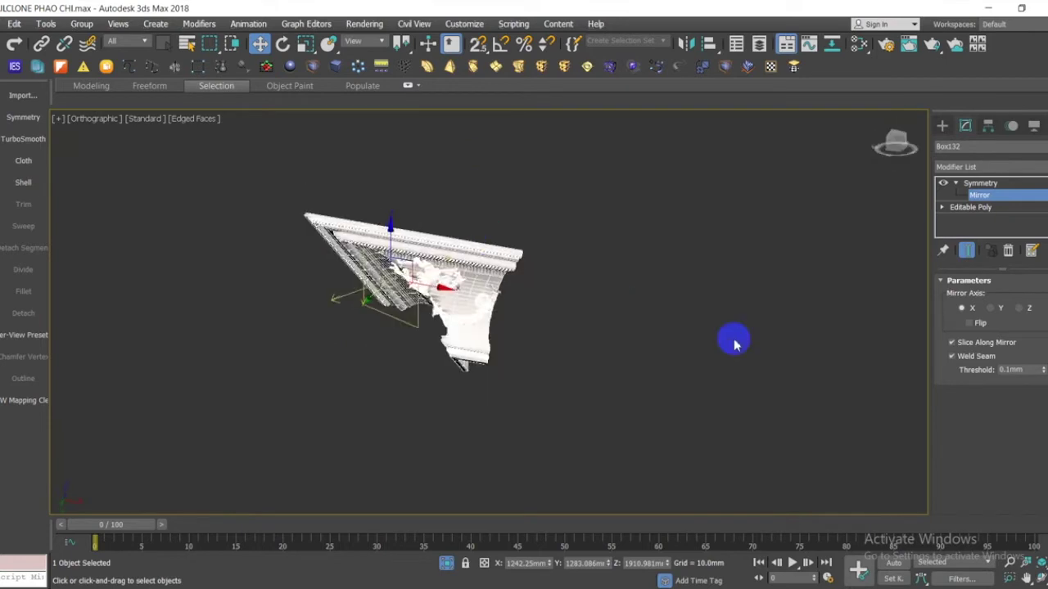
mouse_move(499, 320)
alt+middle_down()
mouse_move(479, 313)
mouse_move(652, 333)
mouse_move(468, 332)
mouse_move(483, 310)
alt+middle_up()
click(973, 324)
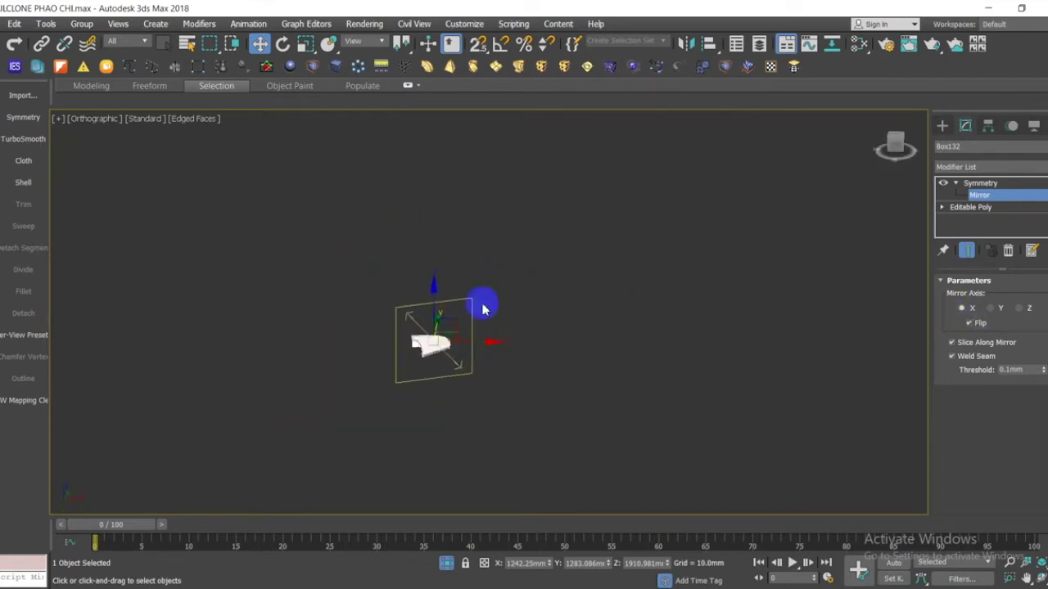
Leave mirror editing and isolation, select the right-angle moulding corner mirrored along Y, and isolate it.
click(647, 257)
right_click(561, 221)
click(579, 164)
scroll(468, 307, up, 5)
alt+middle_drag(365, 368, 723, 227)
click(508, 406)
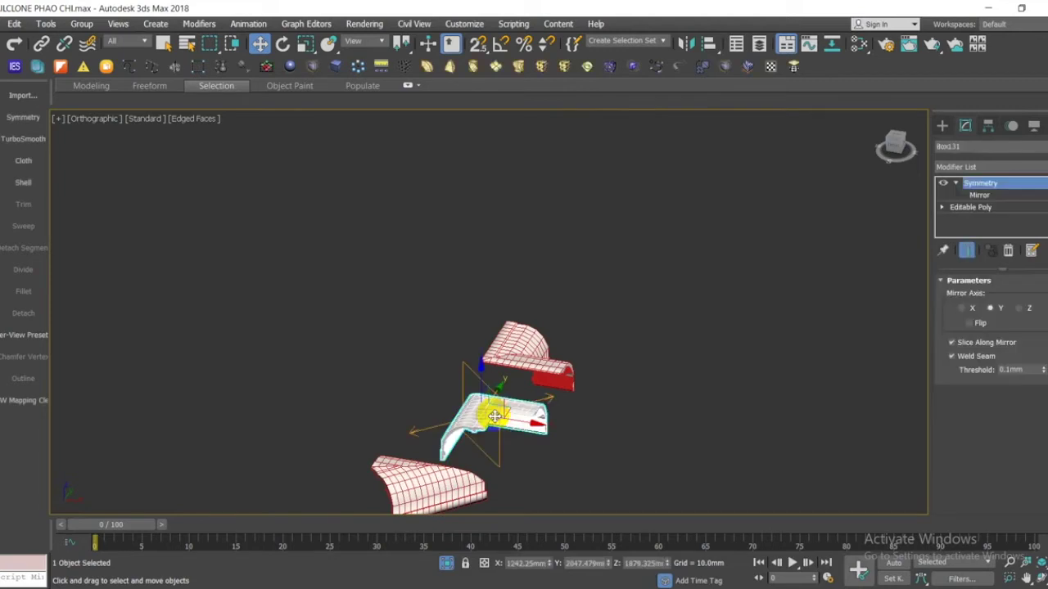
key(alt+q)
alt+middle_drag(496, 417, 540, 325)
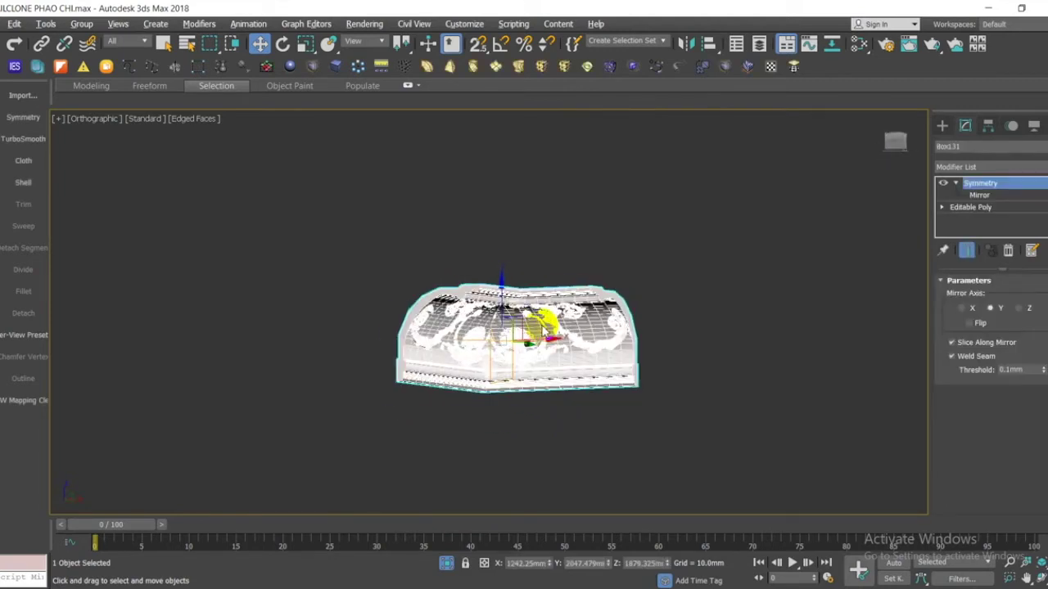
Turn Flip on and off again for the right-angle corner's Symmetry modifier, comparing both corner directions.
click(973, 325)
alt+middle_drag(909, 351, 542, 419)
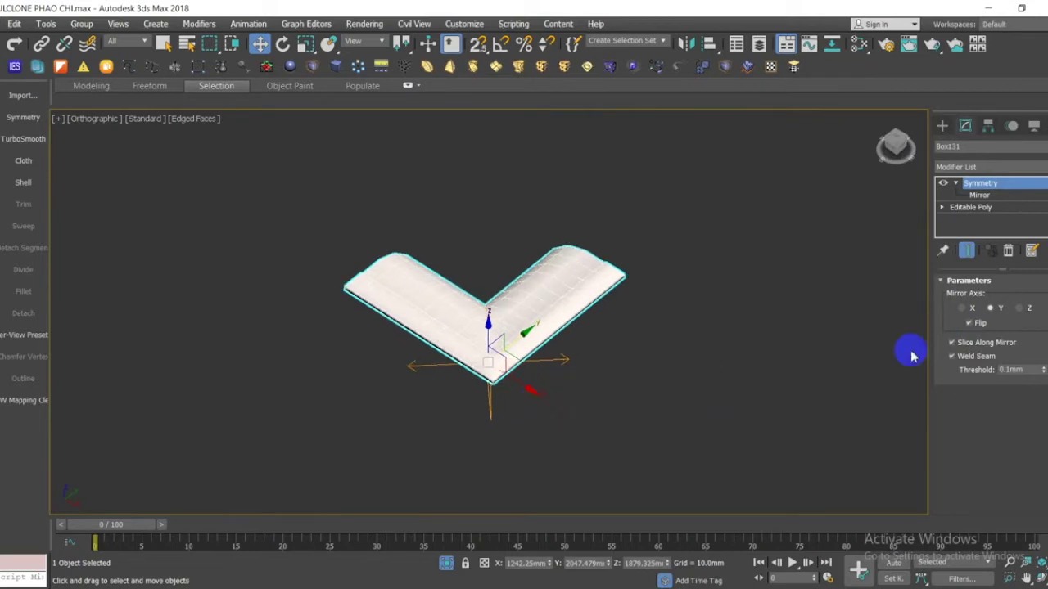
click(969, 324)
alt+middle_drag(853, 350, 595, 296)
alt+middle_drag(577, 429, 604, 383)
Hide the edged faces and examine the carving around the mitred inside corner.
scroll(475, 398, up, 6)
scroll(496, 335, down, 2)
middle_drag(475, 398, 472, 375)
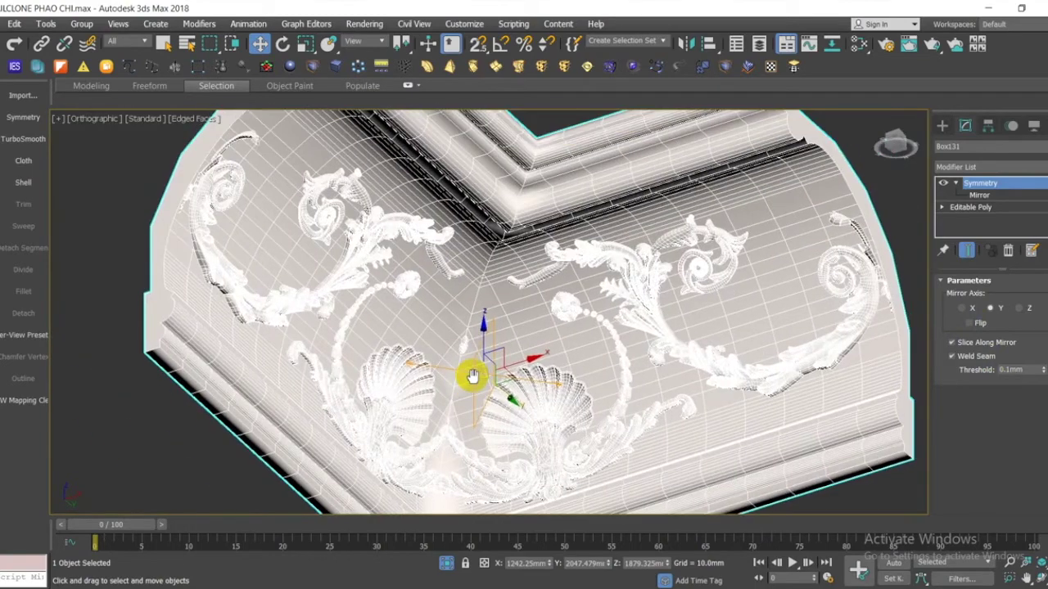
key(F4)
alt+middle_drag(545, 347, 558, 275)
scroll(528, 326, down, 2)
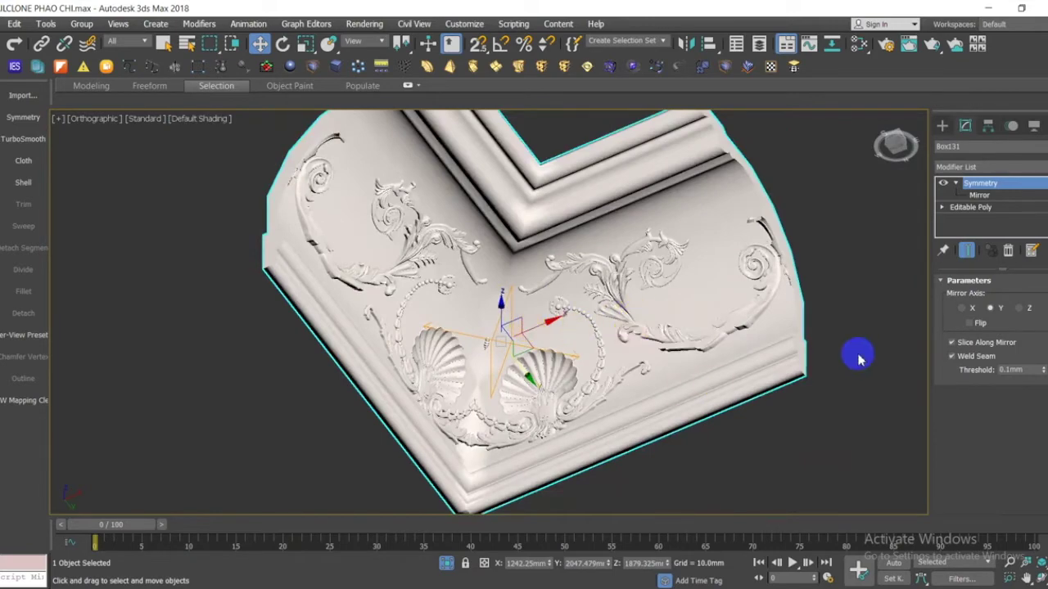
Toggle Slice Along Mirror off and on twice, comparing the overlapping mouldings with the mitred corner.
click(952, 344)
alt+middle_drag(544, 422, 505, 429)
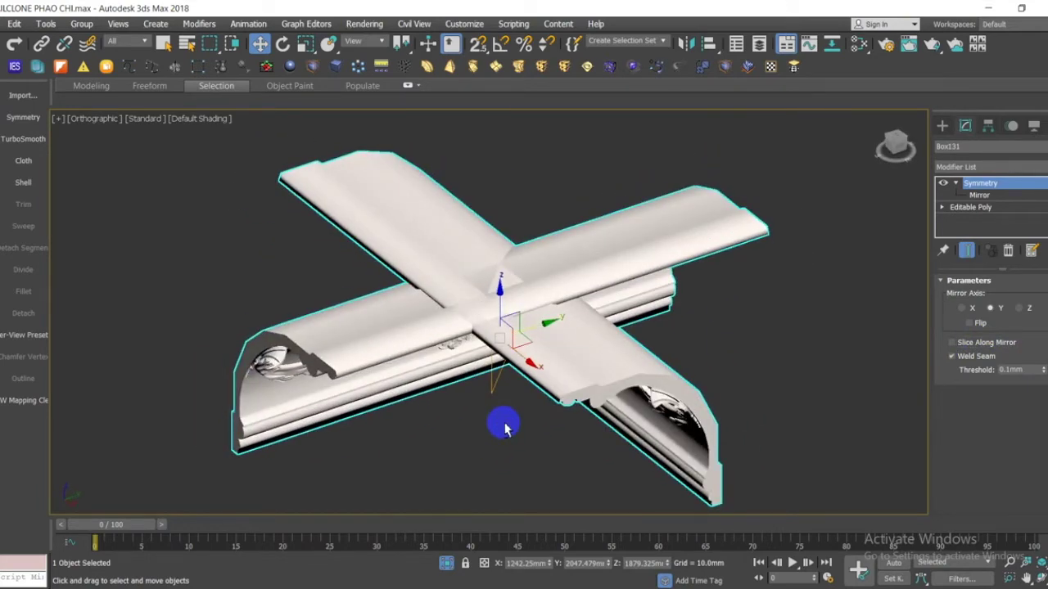
click(952, 344)
alt+middle_drag(672, 349, 907, 339)
click(950, 343)
alt+middle_drag(575, 396, 537, 364)
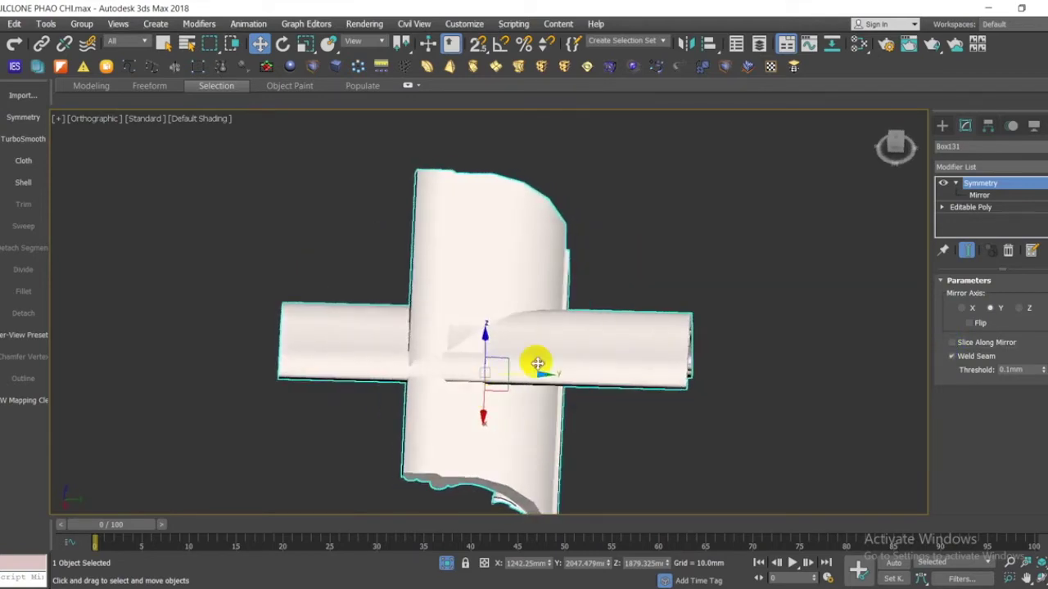
click(952, 344)
Inspect the corner seam close up in plain shading and with edged faces displayed.
alt+middle_drag(643, 398, 556, 228)
scroll(537, 281, up, 5)
middle_drag(538, 281, 516, 181)
scroll(517, 181, down, 2)
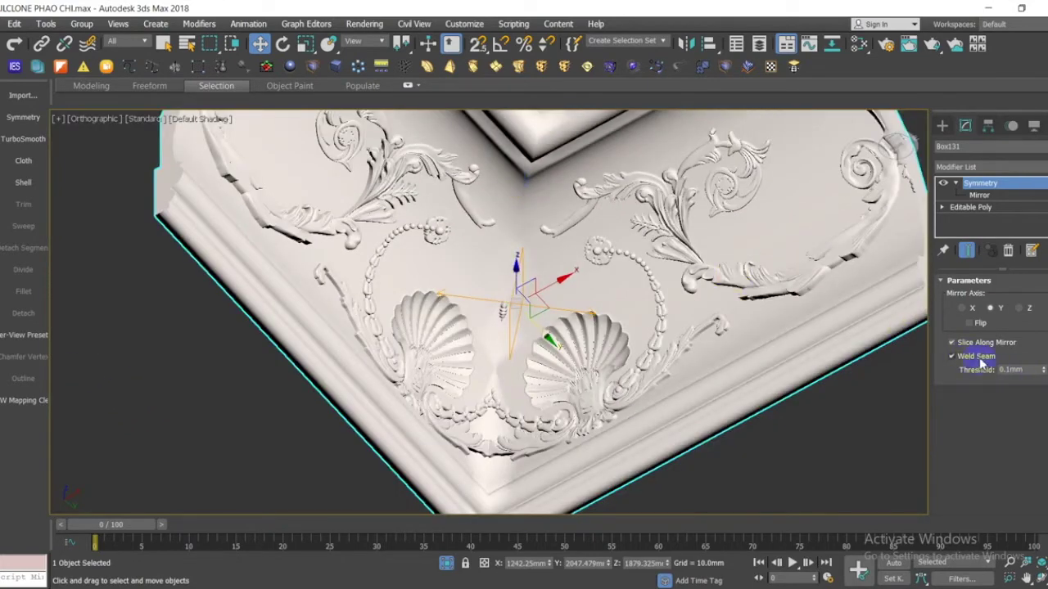
scroll(512, 197, up, 4)
middle_drag(512, 197, 494, 245)
scroll(493, 246, down, 2)
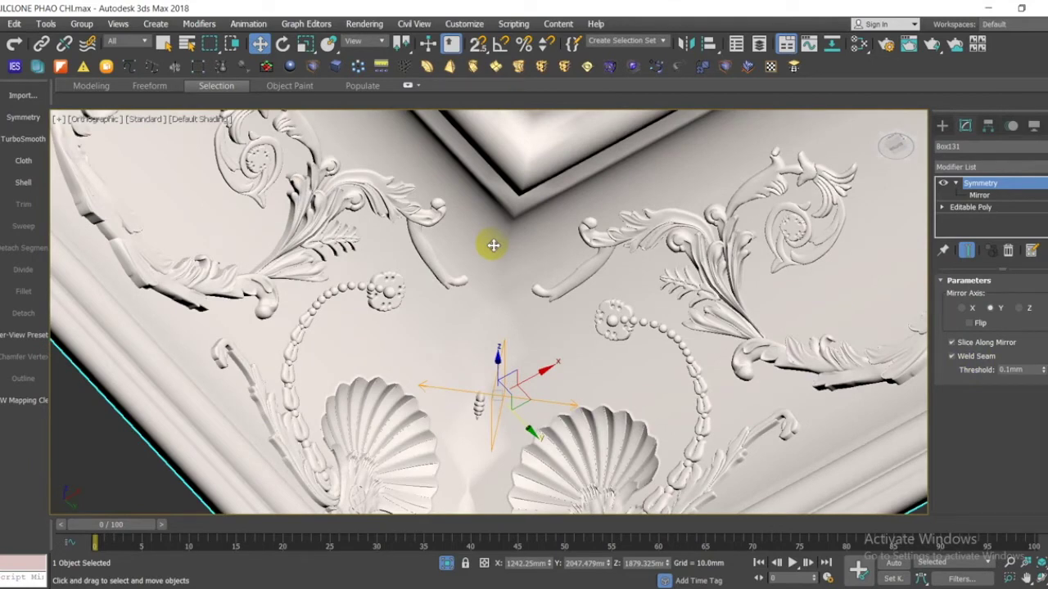
key(F4)
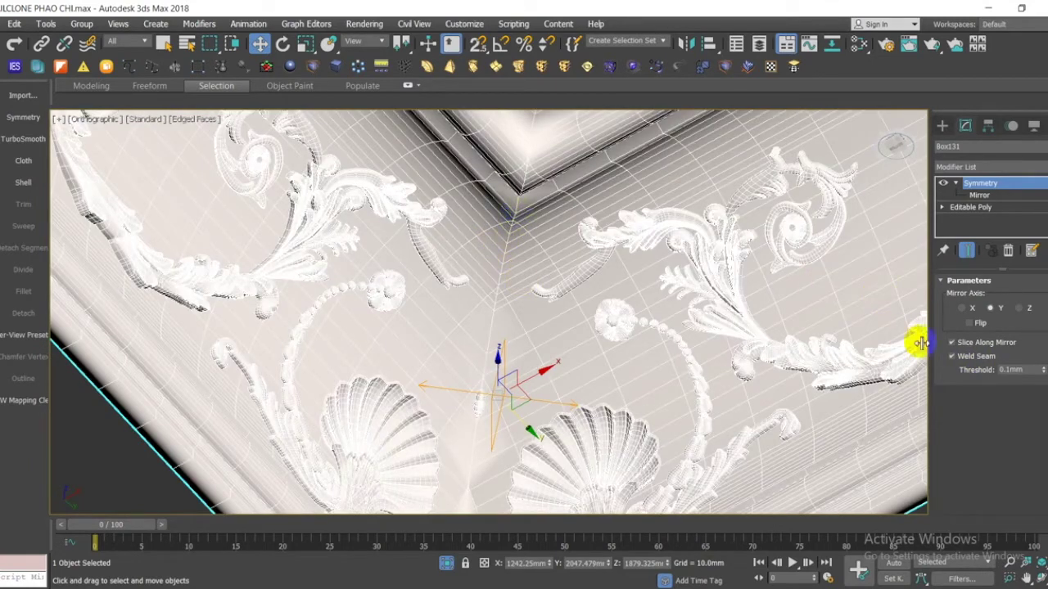
Toggle Weld Seam repeatedly while comparing the joint between the two shells, leaving the option off.
click(951, 357)
scroll(503, 408, up, 4)
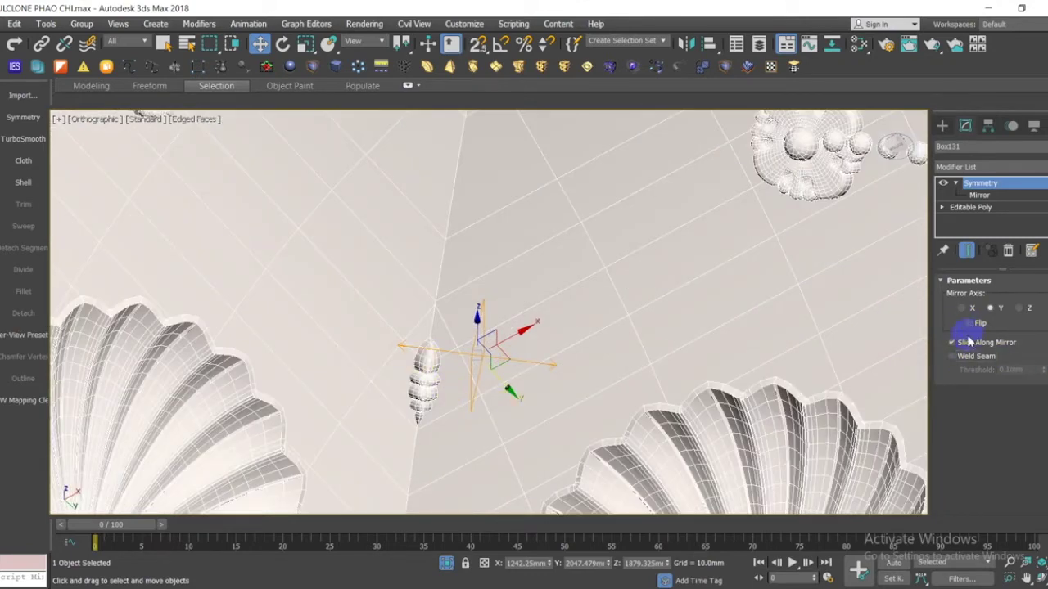
click(956, 359)
click(956, 358)
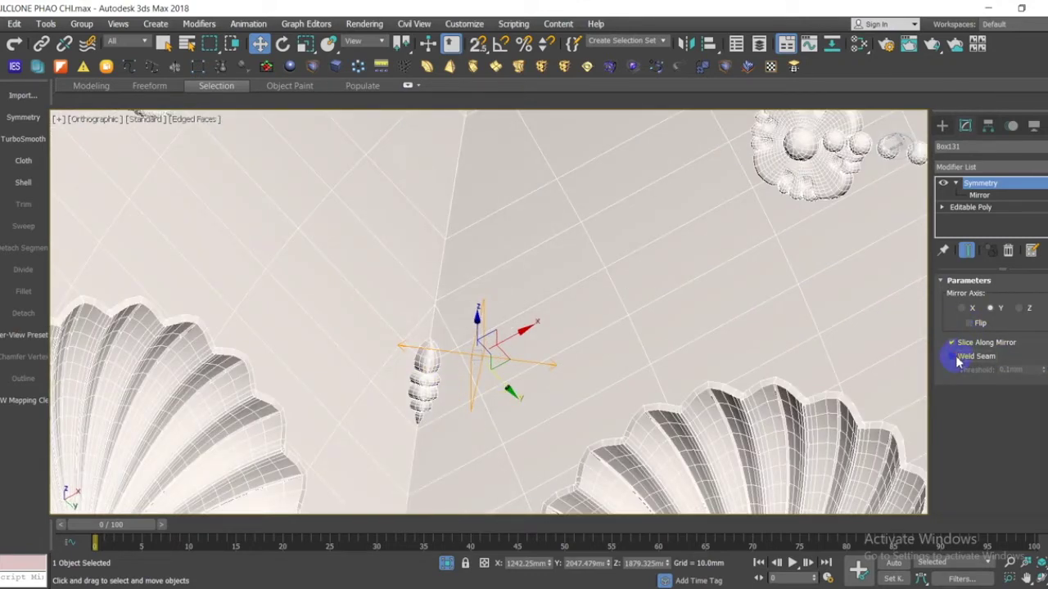
click(953, 357)
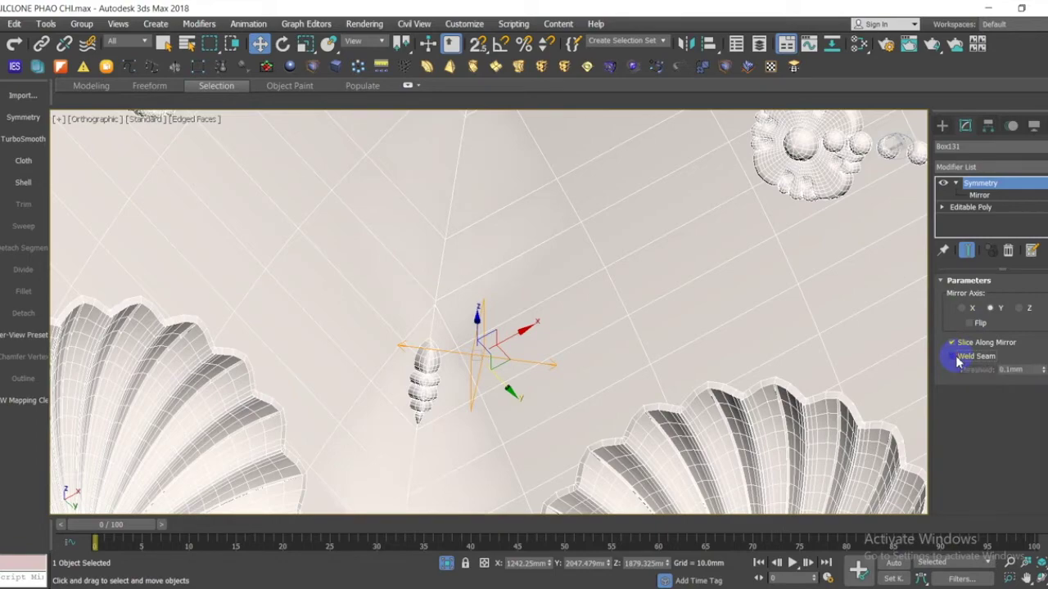
click(956, 359)
scroll(590, 329, down, 5)
scroll(573, 307, down, 3)
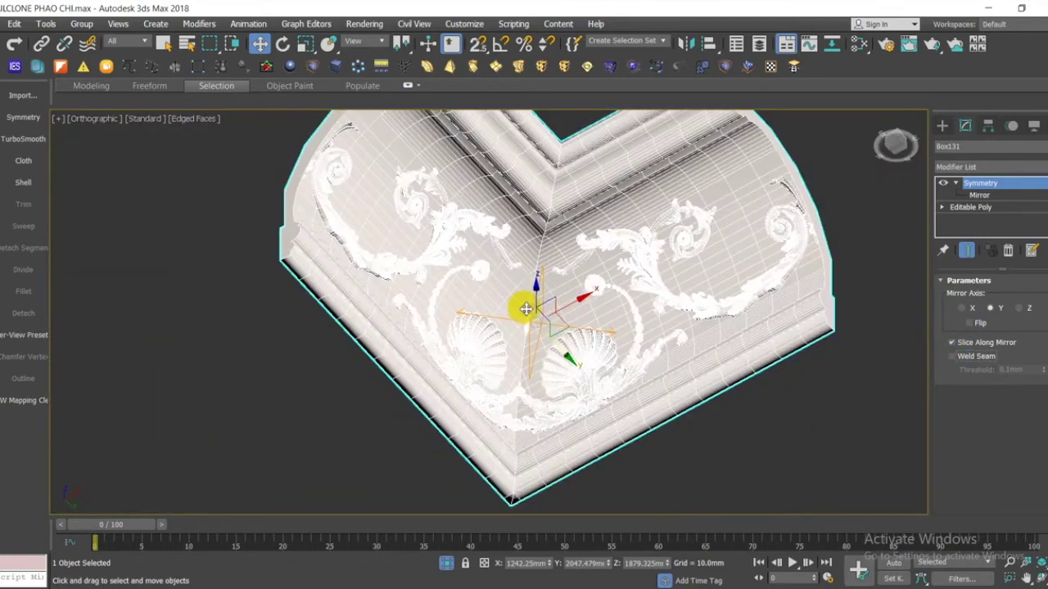
Toggle Weld Seam on and off twice, comparing the shading along the mitre at the moulding's stepped edge.
scroll(543, 187, up, 10)
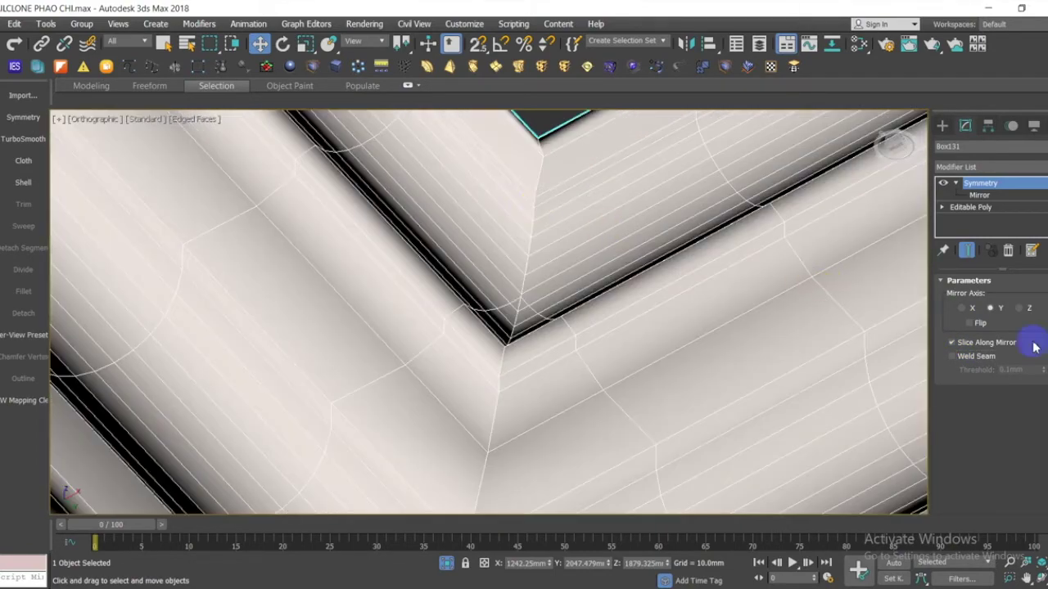
click(953, 354)
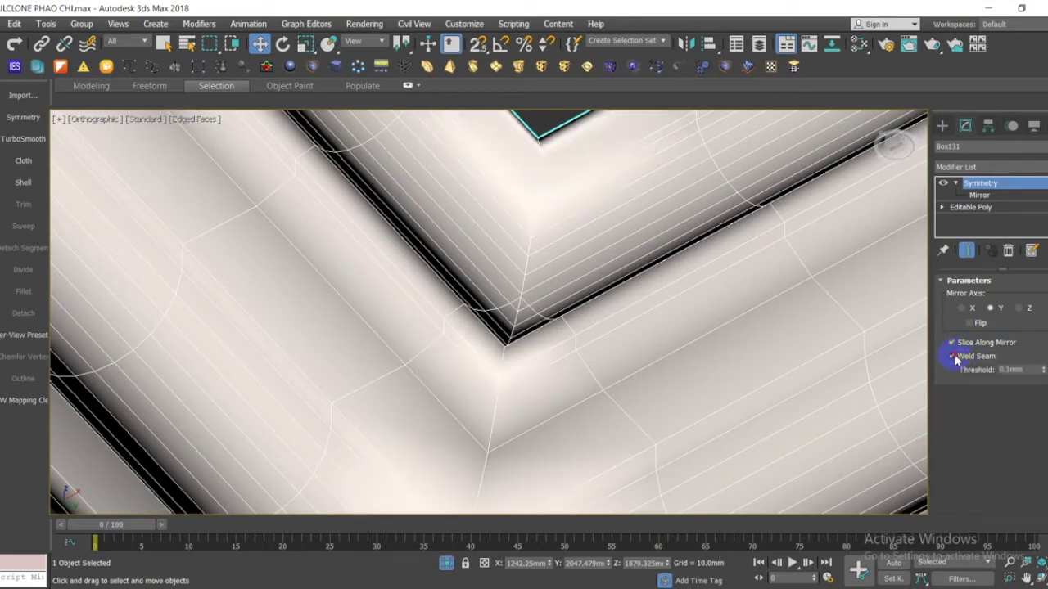
click(954, 354)
click(953, 355)
click(954, 355)
scroll(533, 304, down, 8)
alt+middle_drag(533, 304, 475, 311)
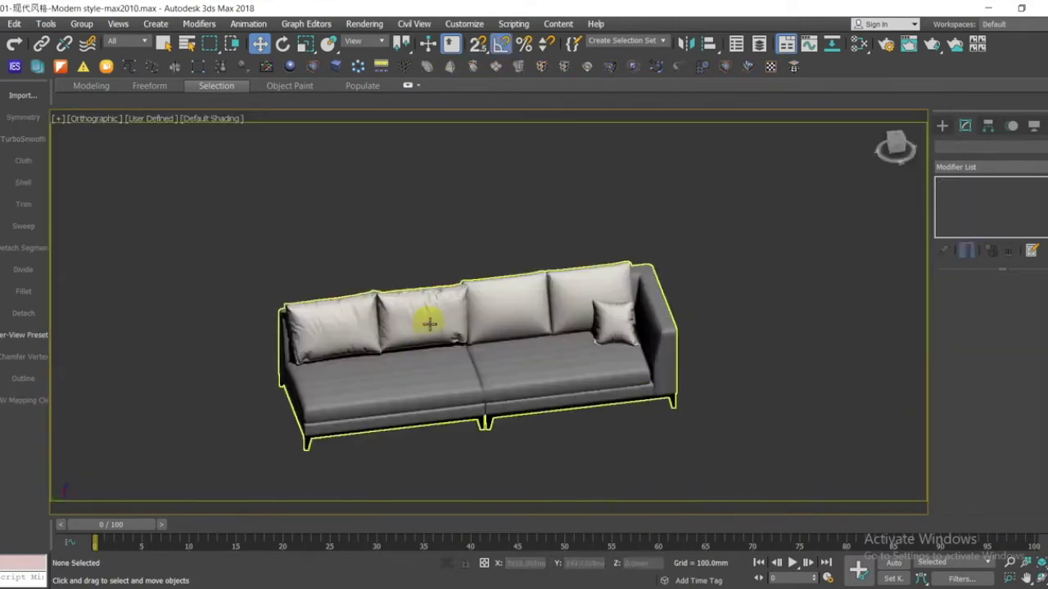
In the sofa scene, clone the sofa group along Y as a single Copy placed beside the original.
alt+middle_drag(513, 307, 597, 299)
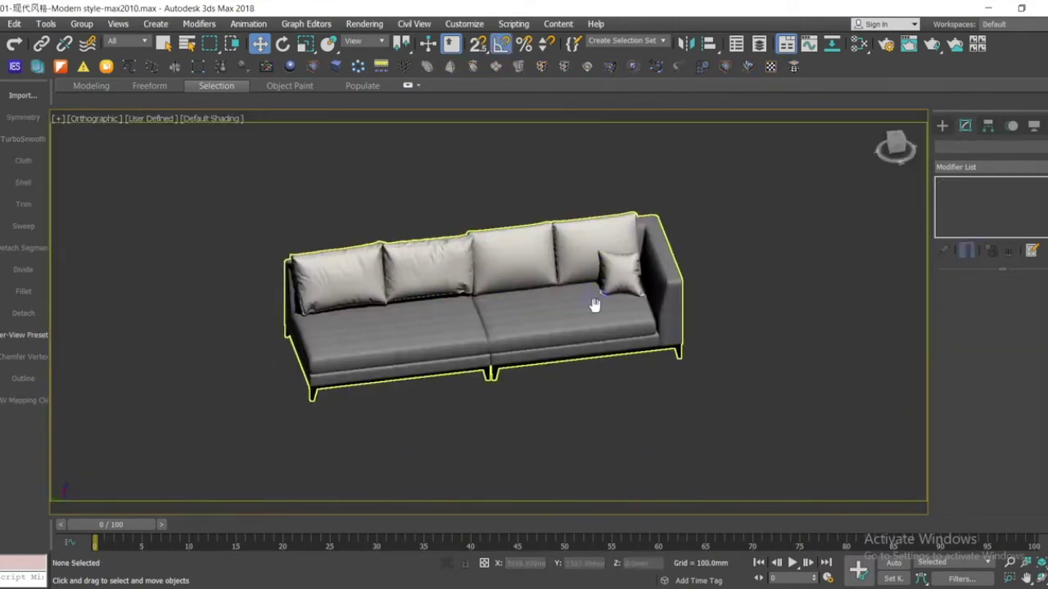
click(542, 333)
scroll(519, 333, down, 3)
shift+drag(463, 320, 119, 324)
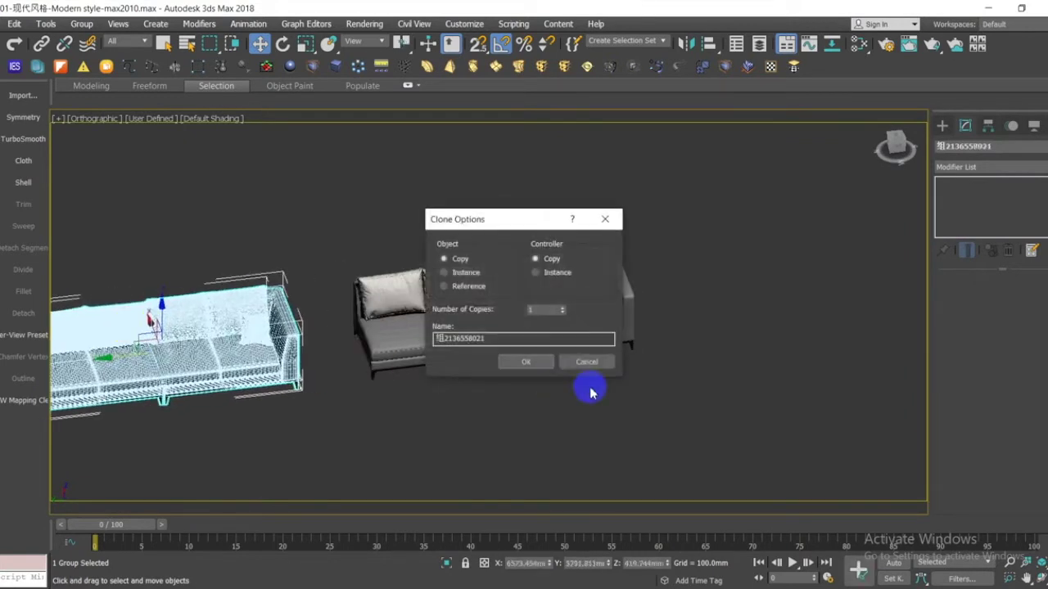
click(513, 366)
click(432, 416)
middle_drag(345, 393, 501, 361)
scroll(500, 361, down, 3)
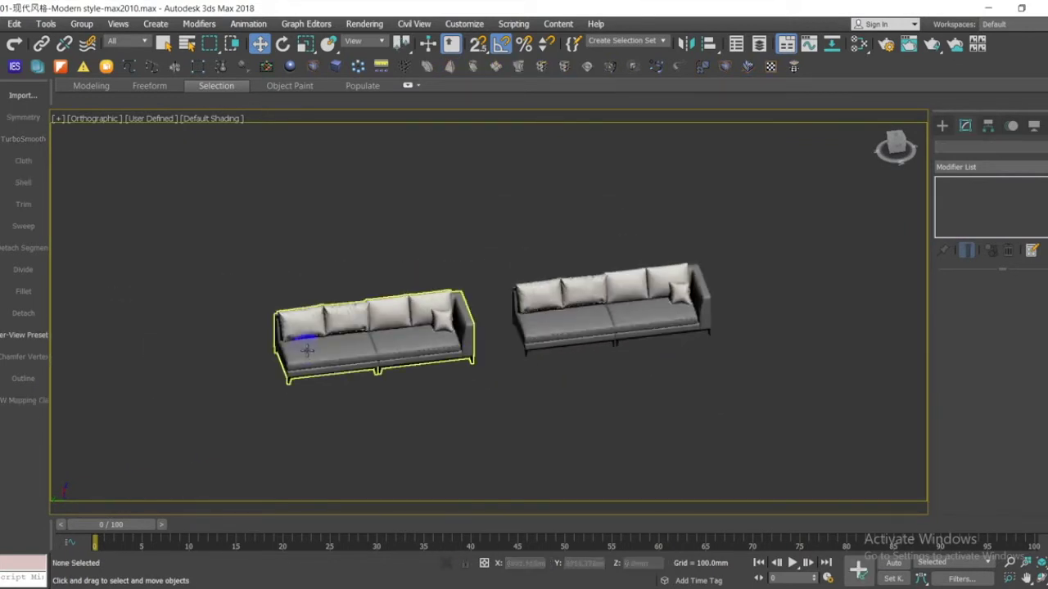
Clone the copied sofa along Y as another single Copy to make a row of three sofas.
click(410, 342)
middle_drag(410, 342, 510, 295)
mouse_move(420, 304)
shift+mouse_down()
mouse_move(230, 308)
mouse_move(144, 336)
shift+mouse_up()
click(517, 362)
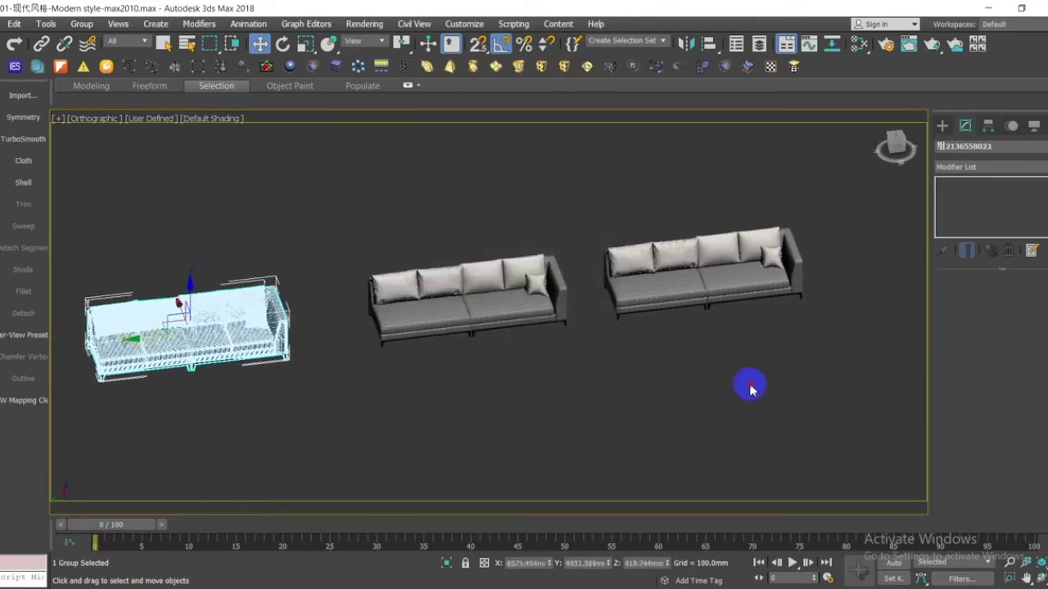
Add a Symmetry modifier to the original one-armed sofa group and enter its Mirror sub-object level.
click(785, 320)
scroll(786, 320, up, 5)
alt+middle_drag(785, 320, 651, 331)
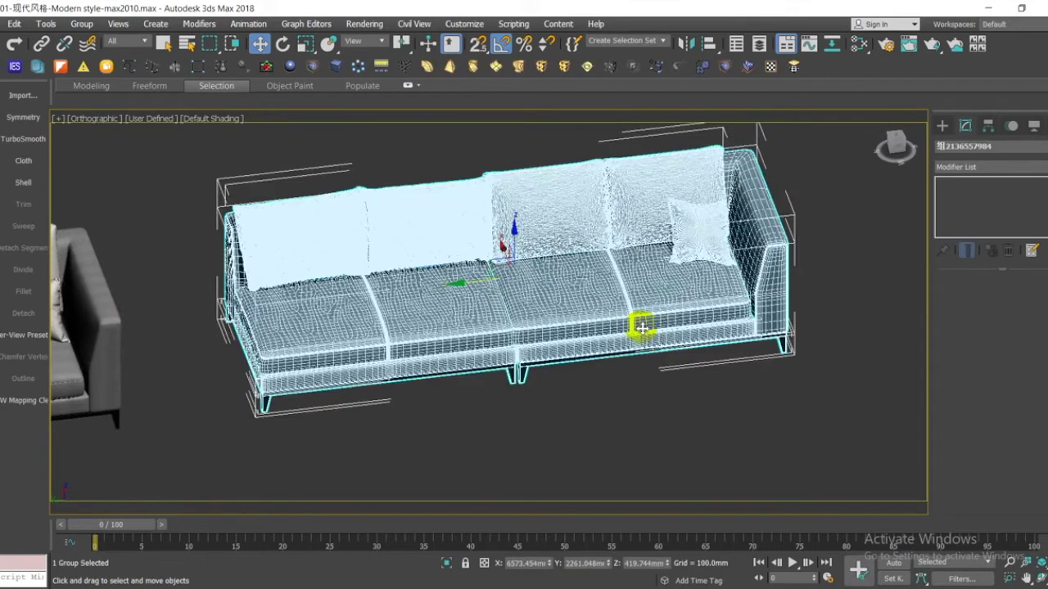
click(25, 118)
click(571, 347)
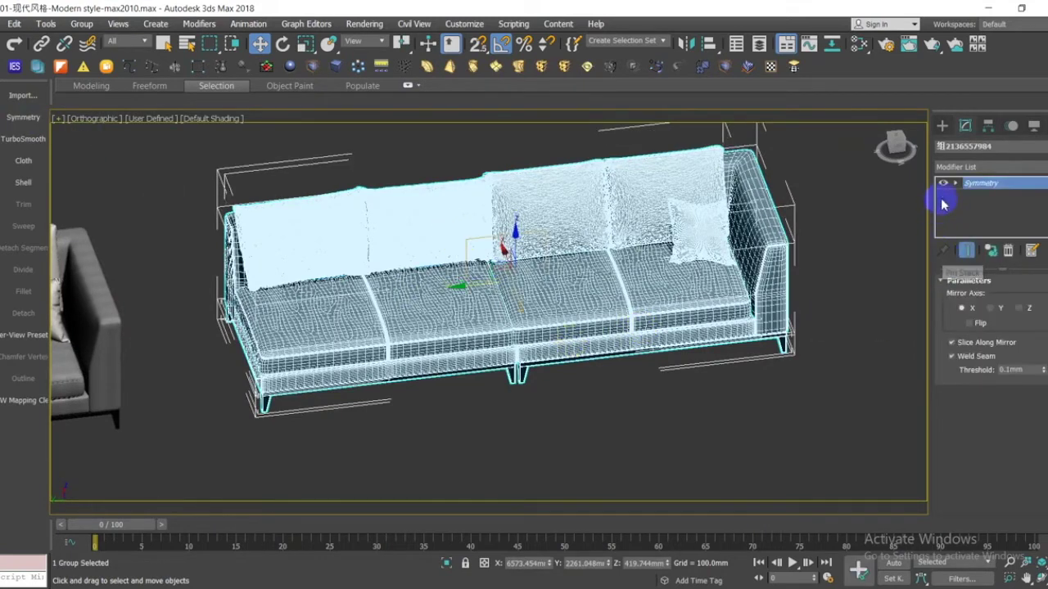
click(970, 197)
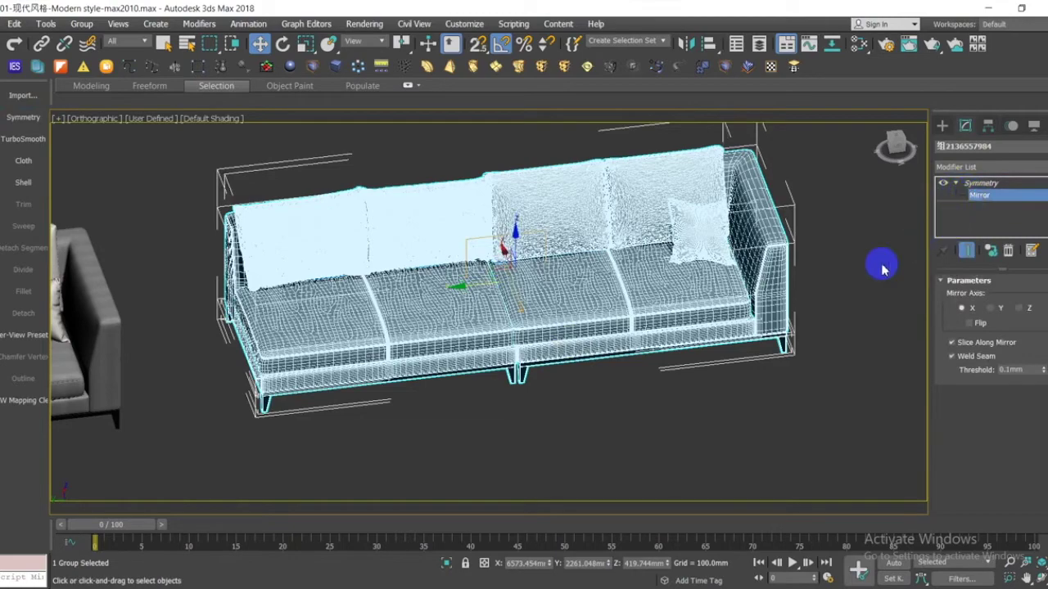
Set the sofa's Symmetry mirror axis to Y so the sofa is mirrored along its length.
scroll(837, 290, down, 4)
middle_drag(774, 300, 660, 302)
scroll(654, 291, up, 5)
middle_drag(571, 260, 628, 278)
scroll(628, 279, down, 3)
key(super)
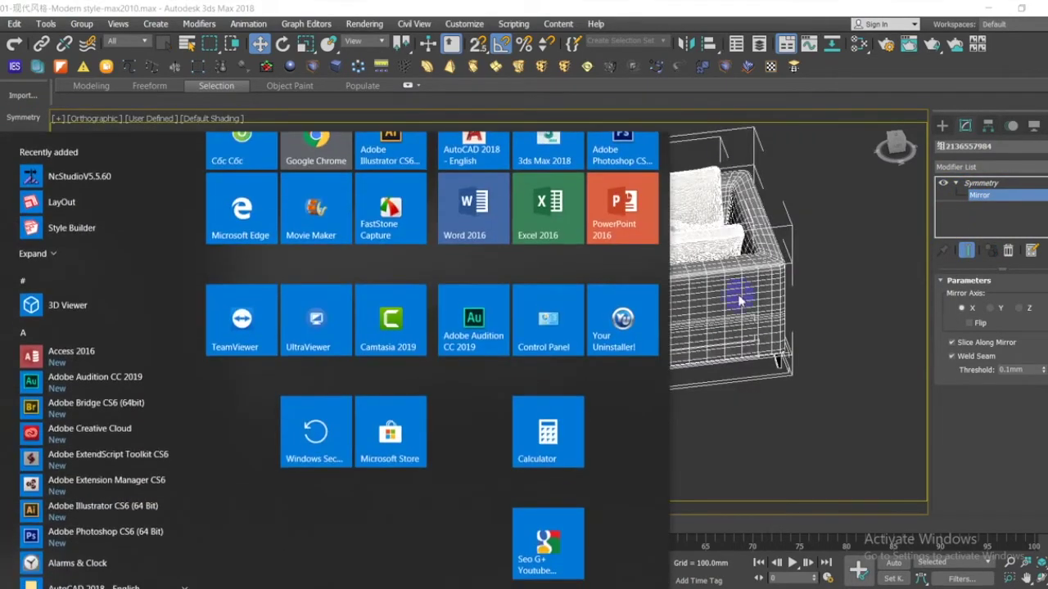
click(741, 301)
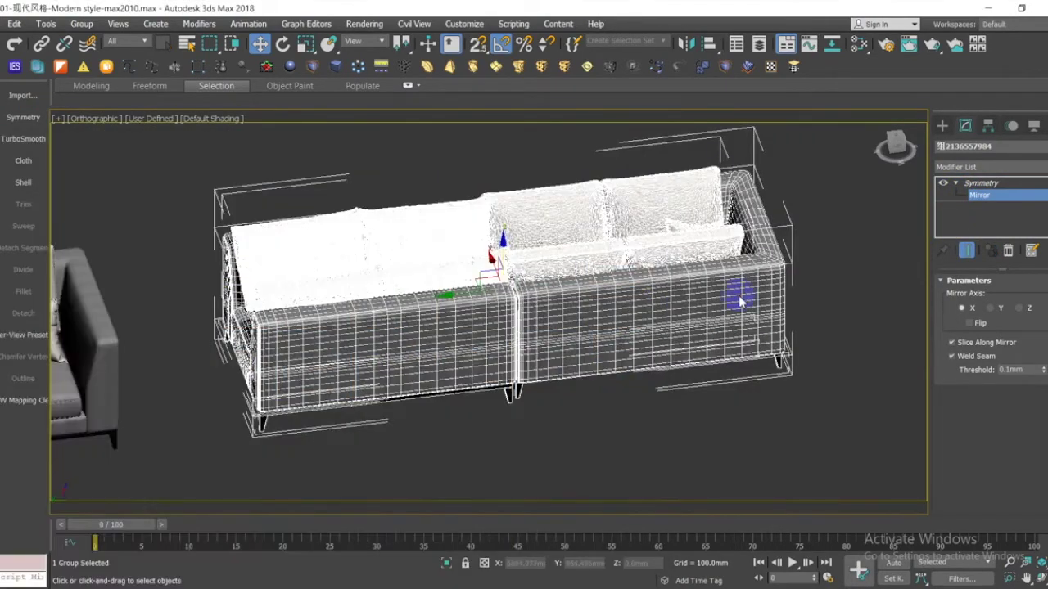
click(967, 320)
mouse_move(568, 311)
alt+middle_down()
mouse_move(560, 336)
mouse_move(542, 332)
mouse_move(557, 327)
alt+middle_up()
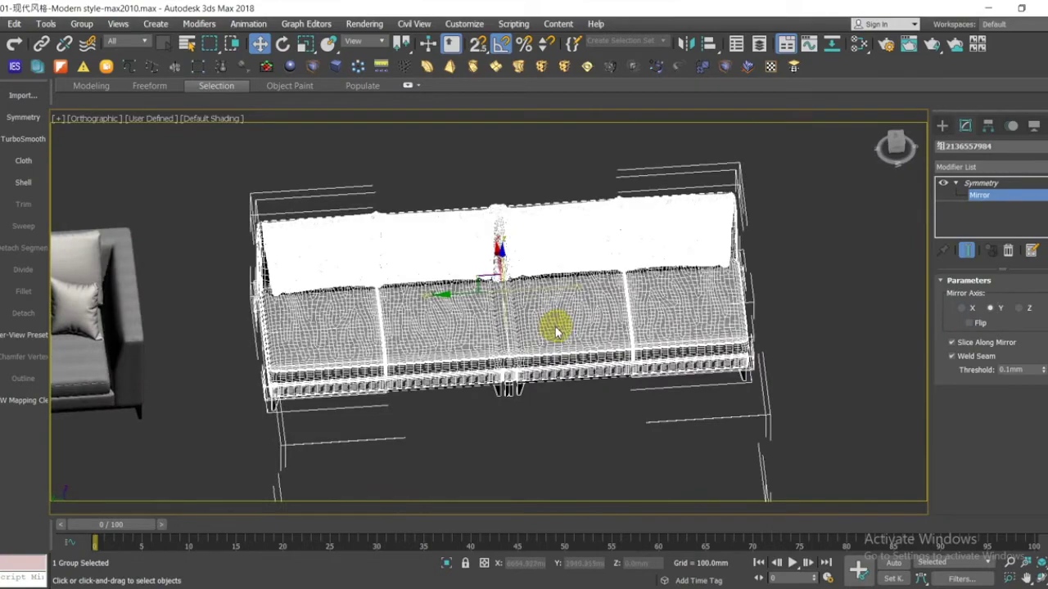
Move the sofa's mirror plane along Y away from the centre to lengthen the mirrored sofa with a middle section.
scroll(456, 295, up, 5)
scroll(455, 301, down, 3)
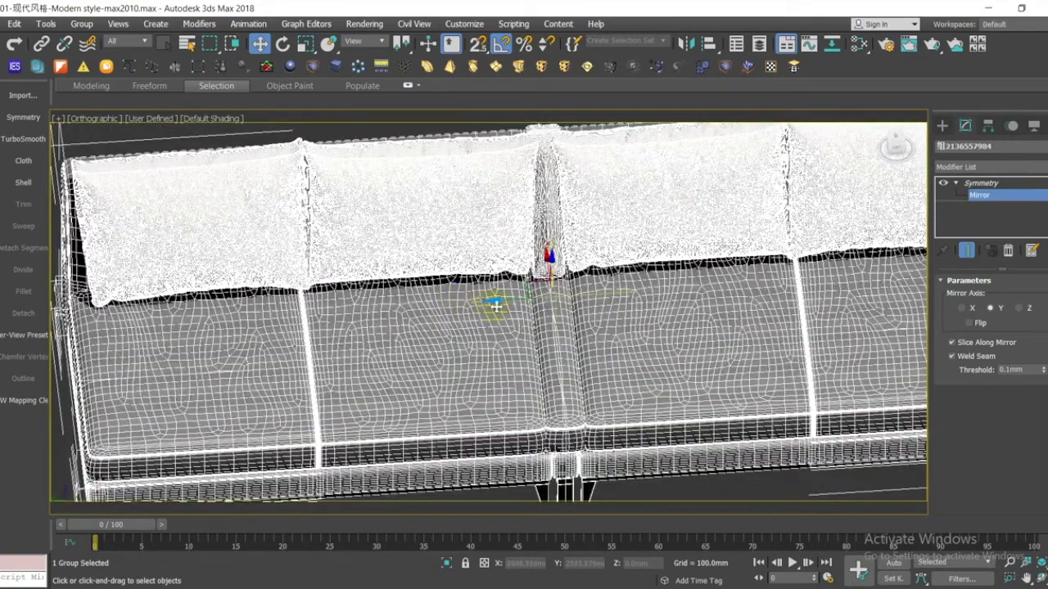
drag(536, 304, 539, 304)
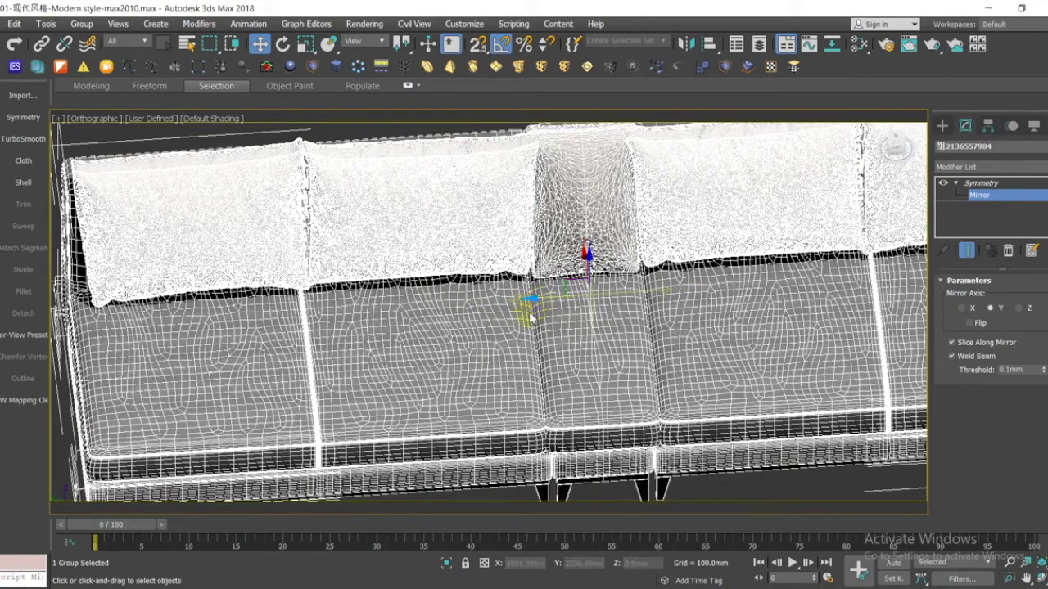
Turn on Flip for the sofa's Symmetry and move its mirror plane along Y to form a three-seat sofa with two armrests.
scroll(542, 310, down, 5)
scroll(532, 304, up, 3)
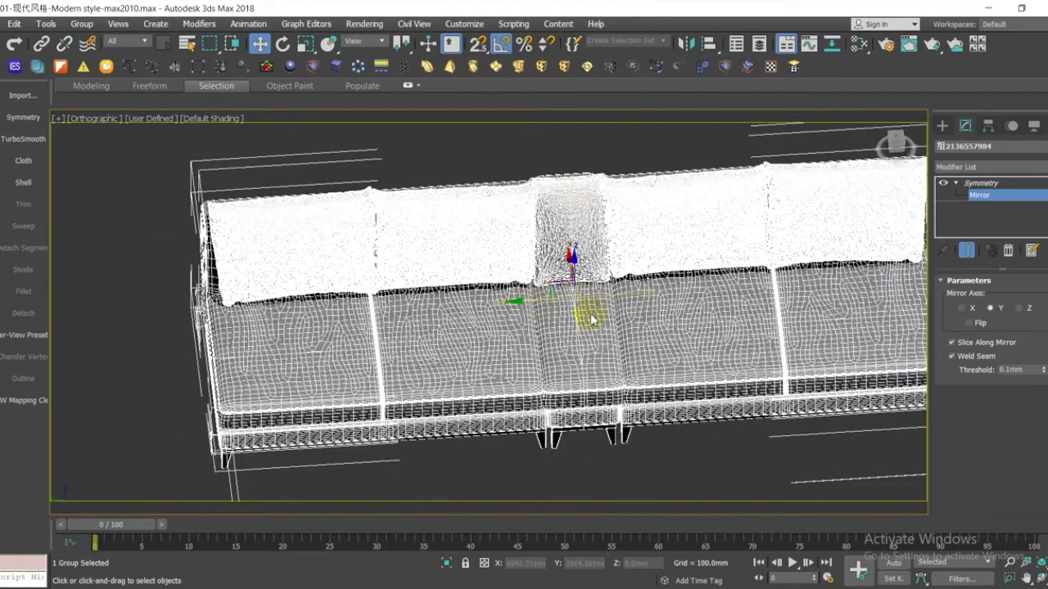
scroll(622, 298, down, 2)
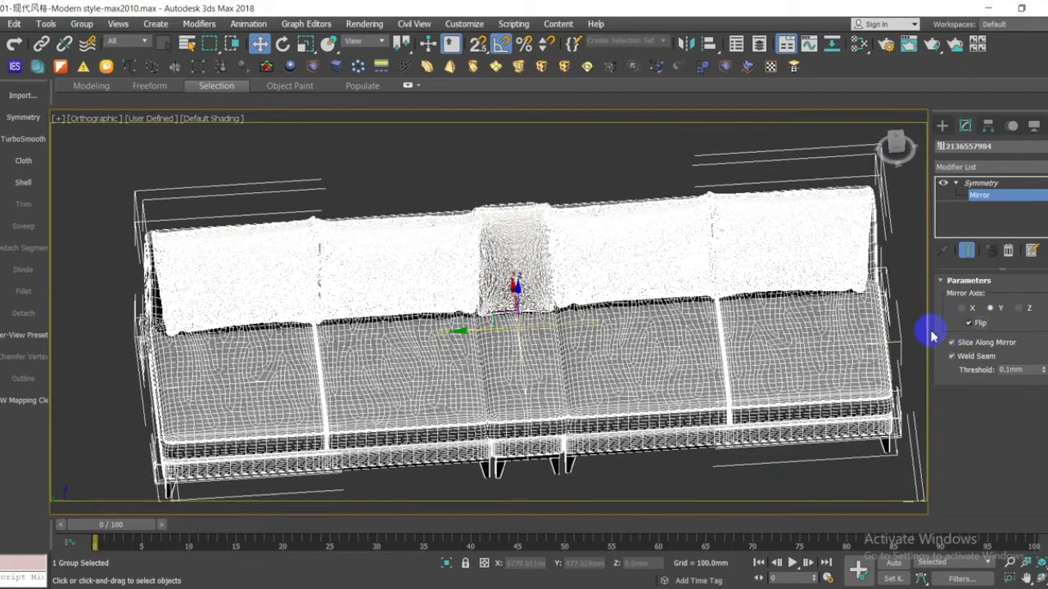
drag(465, 331, 486, 330)
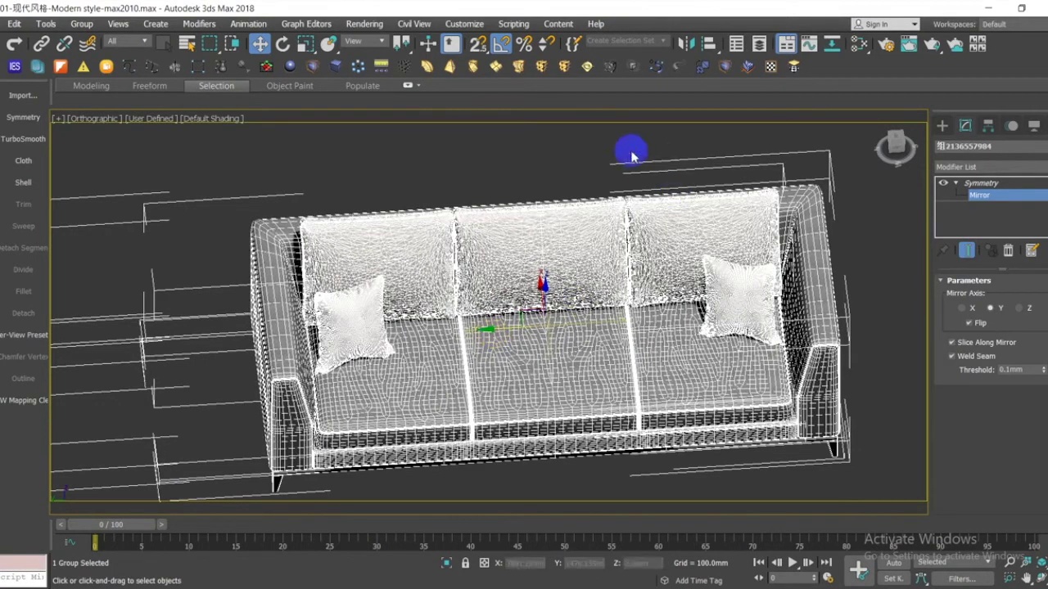
click(978, 196)
click(891, 322)
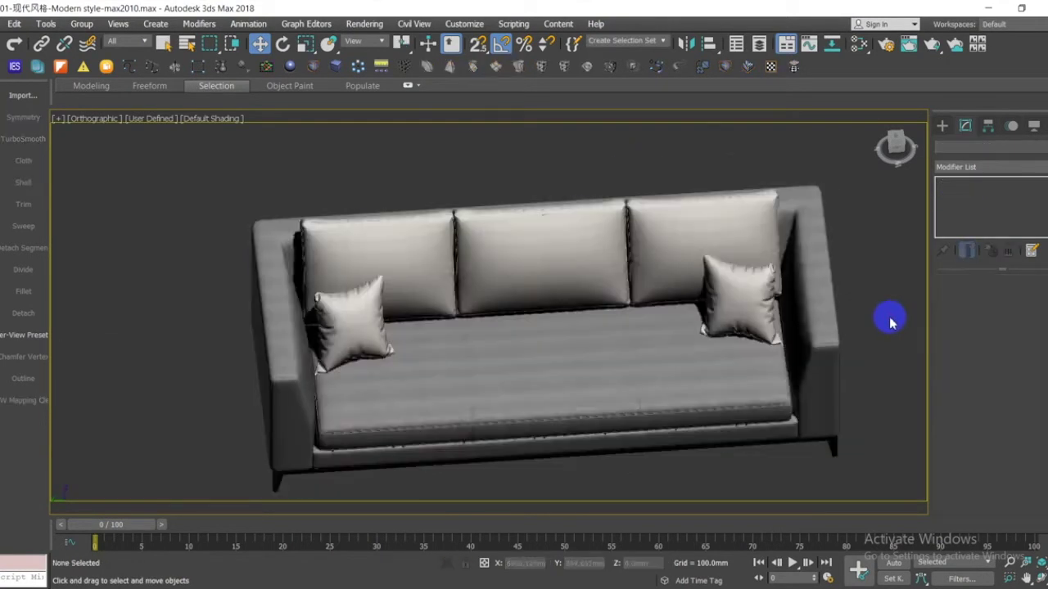
Move the two-armed sofa's mirror plane slightly along Y to narrow the middle seat, leaving the Mirror sub-object level at the end.
click(606, 374)
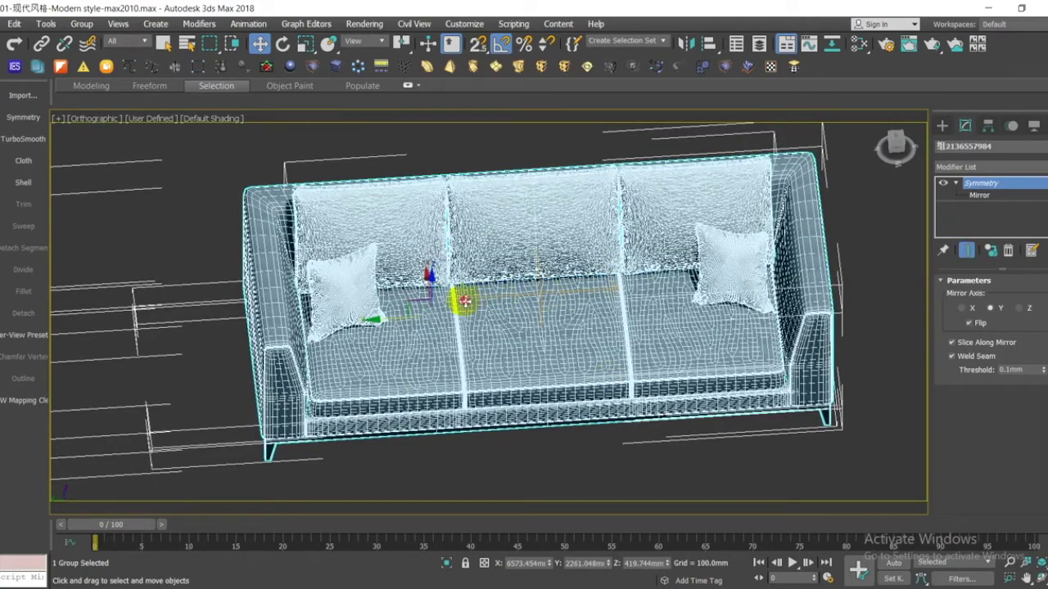
click(982, 197)
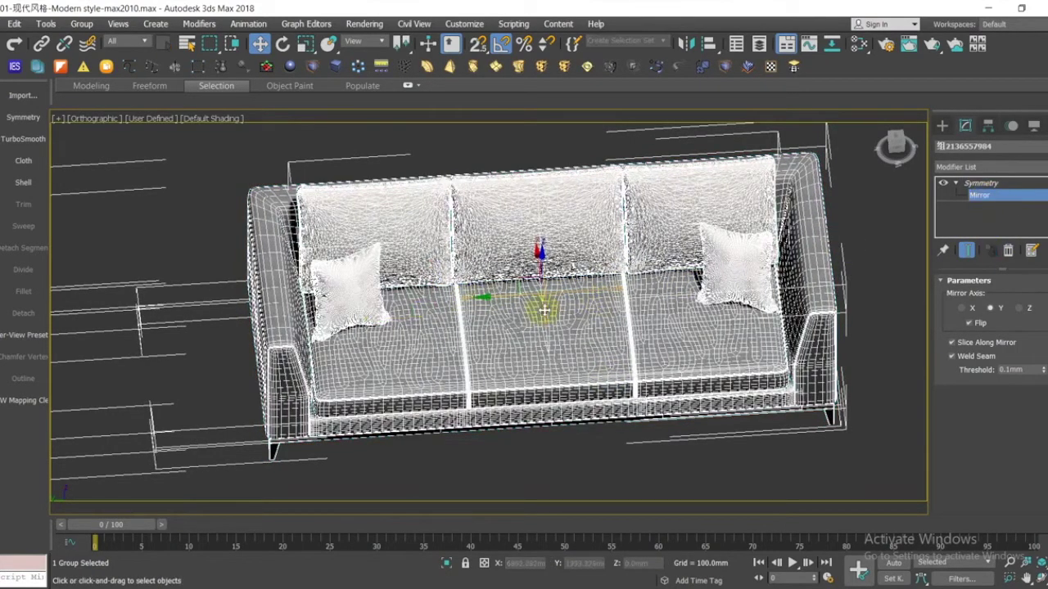
drag(494, 296, 498, 298)
click(988, 197)
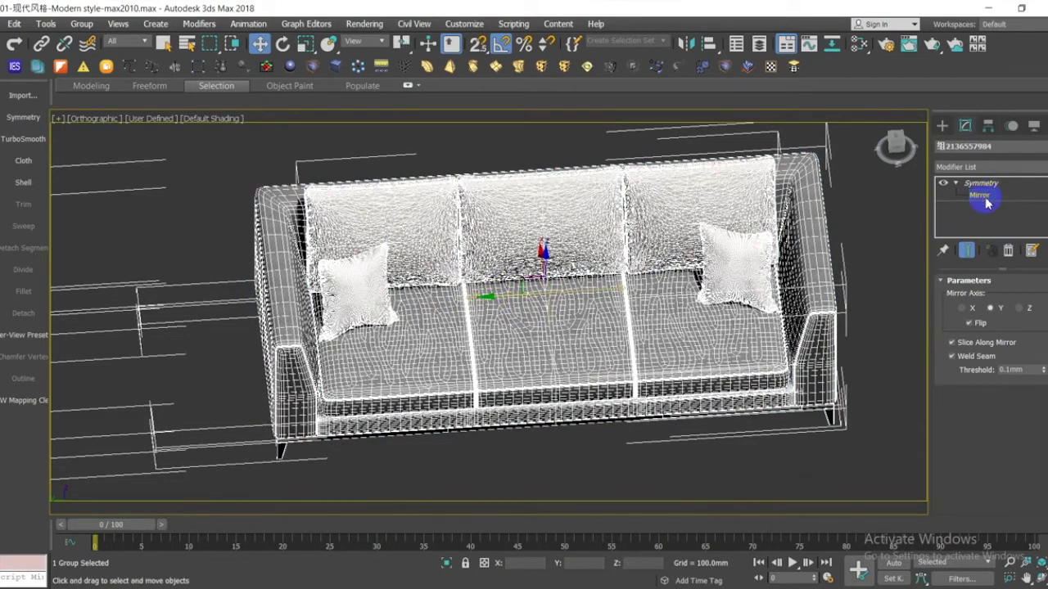
click(884, 385)
Move the second, one-armed sofa along X out of the row and keep it selected.
scroll(871, 419, down, 5)
middle_drag(857, 417, 766, 386)
scroll(679, 330, up, 5)
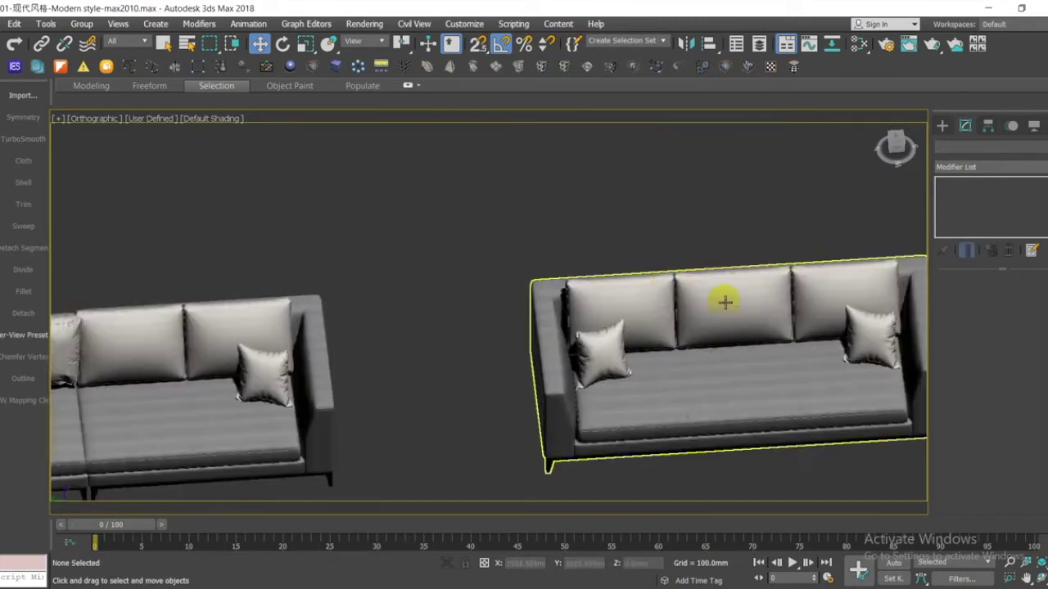
scroll(795, 379, down, 4)
middle_drag(667, 352, 650, 336)
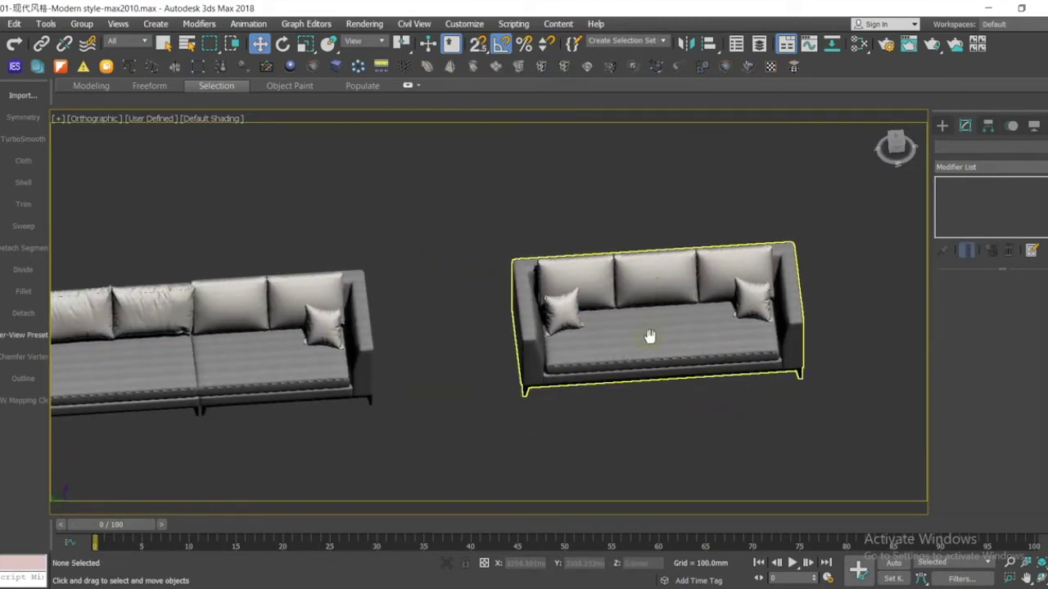
click(650, 337)
middle_drag(672, 434, 720, 420)
scroll(601, 428, down, 2)
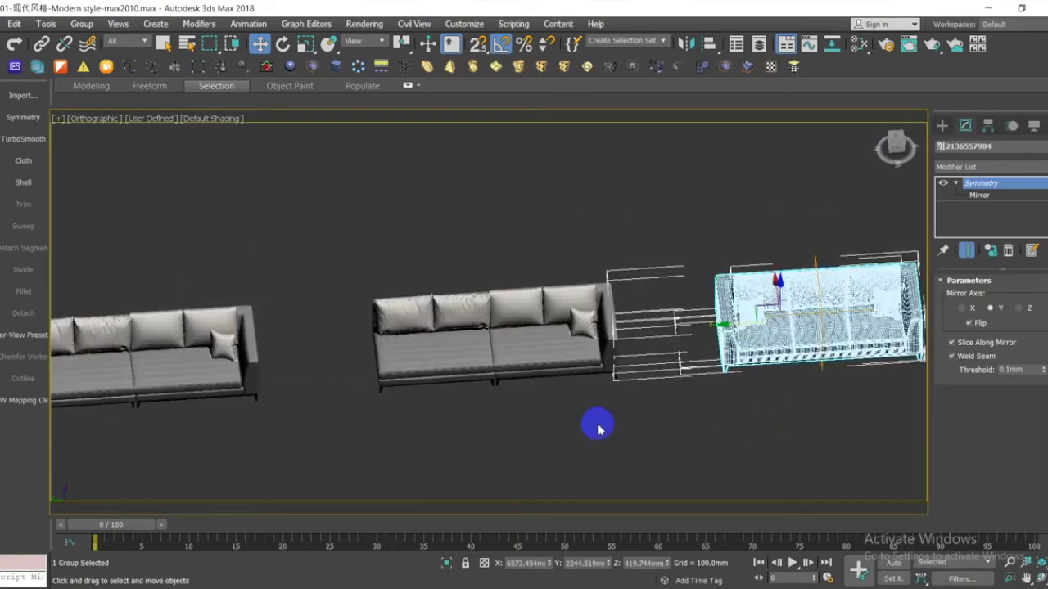
click(524, 341)
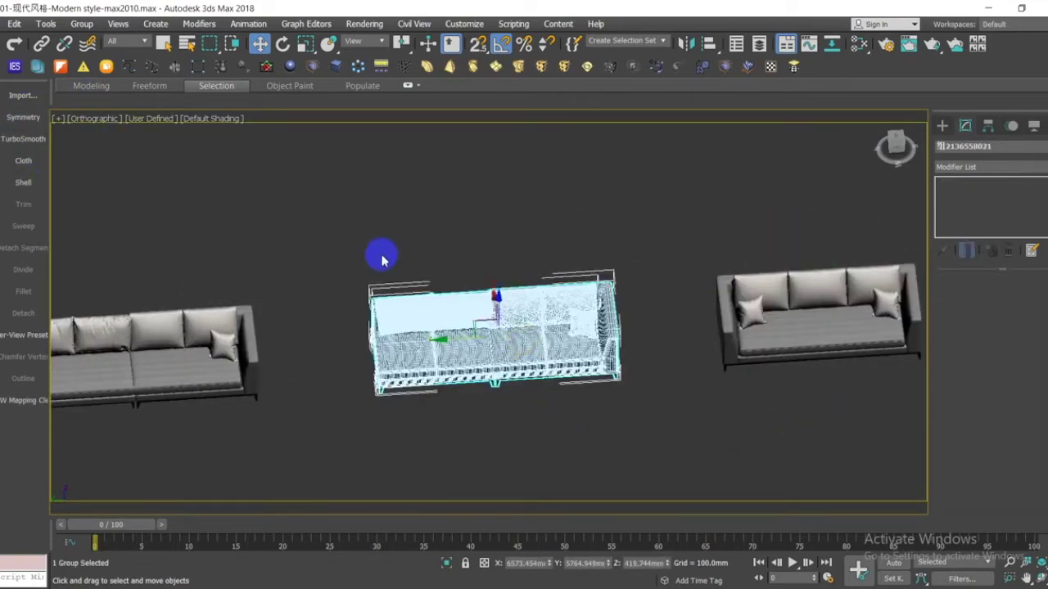
scroll(445, 306, down, 3)
drag(439, 267, 423, 161)
scroll(467, 311, up, 5)
click(527, 393)
click(541, 311)
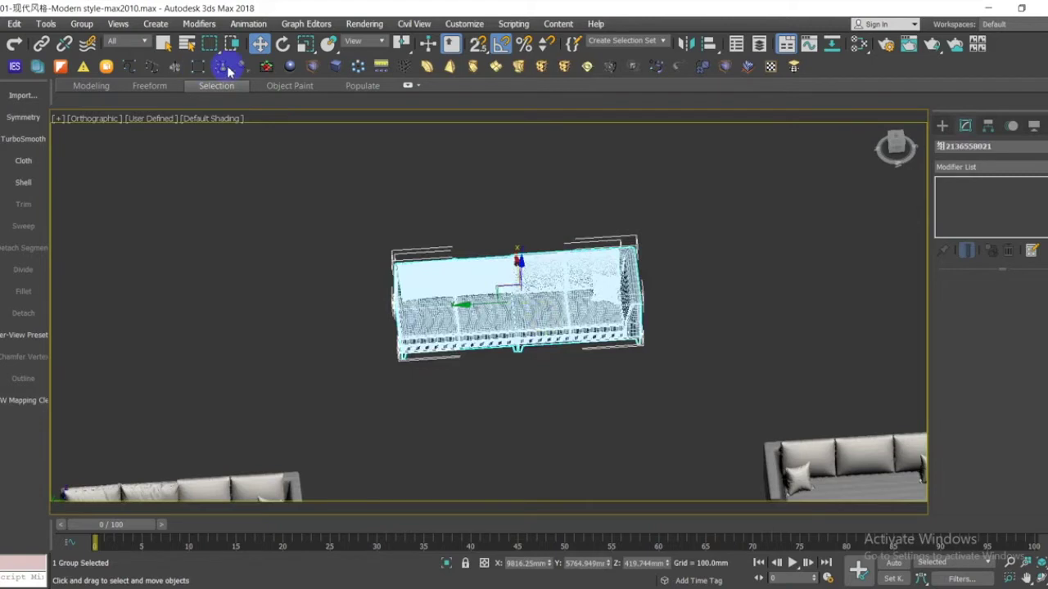
Add a Symmetry modifier to the moved sofa and set its mirror axis to Y at the Mirror sub-object level.
click(24, 119)
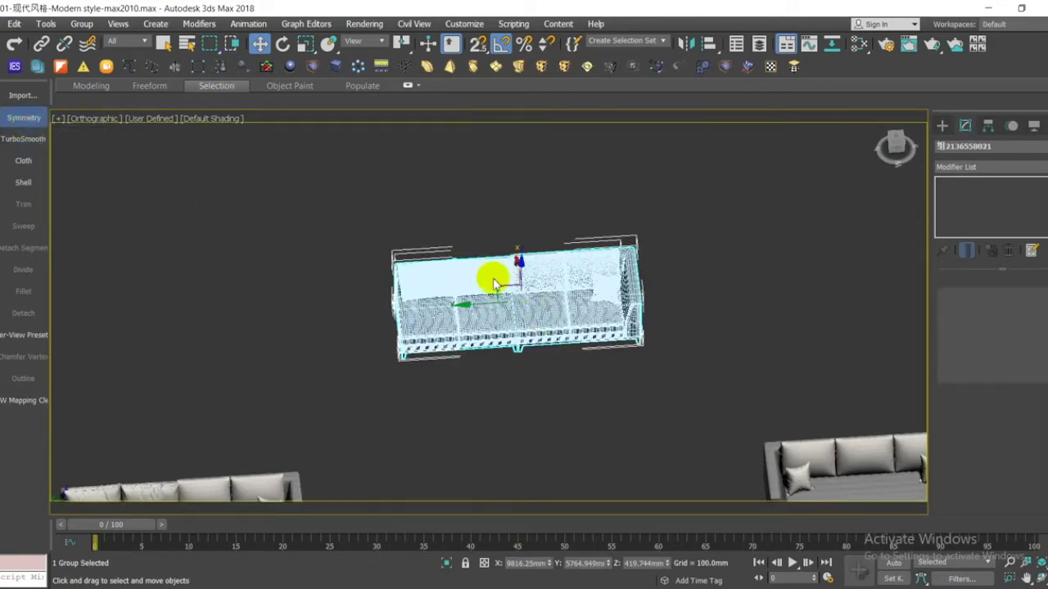
click(955, 182)
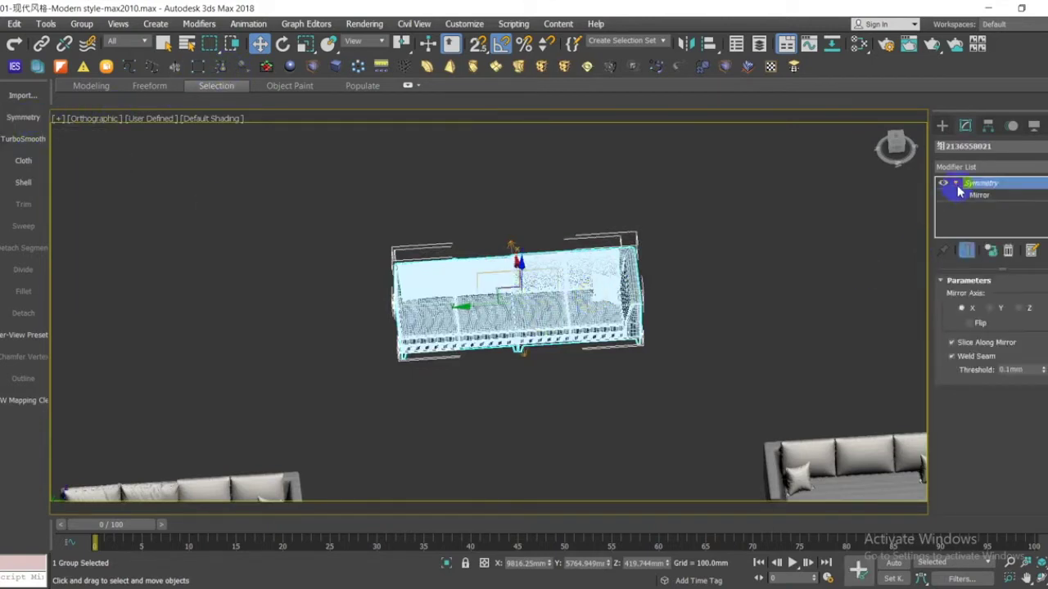
click(979, 194)
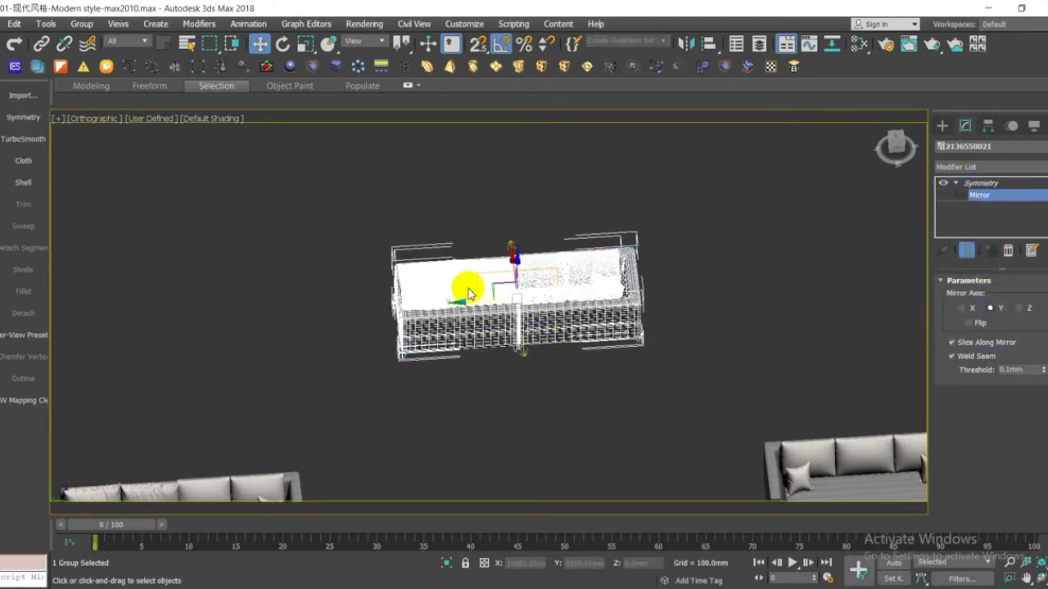
scroll(467, 287, up, 2)
scroll(502, 305, up, 5)
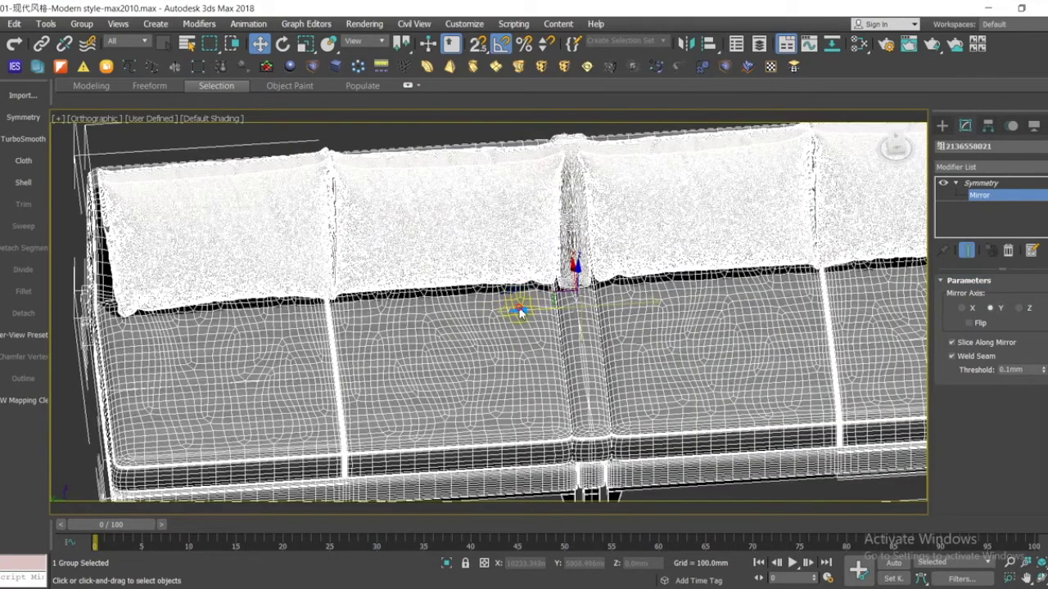
Move the mirror plane along Y to turn the sofa into an armless three-seater, and leave the Mirror sub-object level.
drag(550, 312, 389, 329)
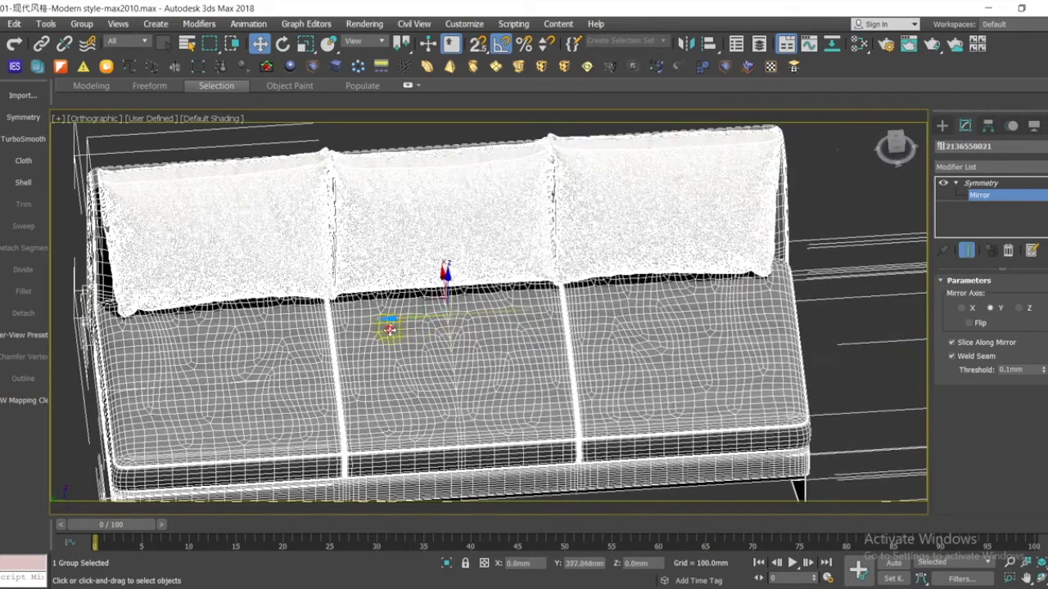
drag(510, 319, 506, 316)
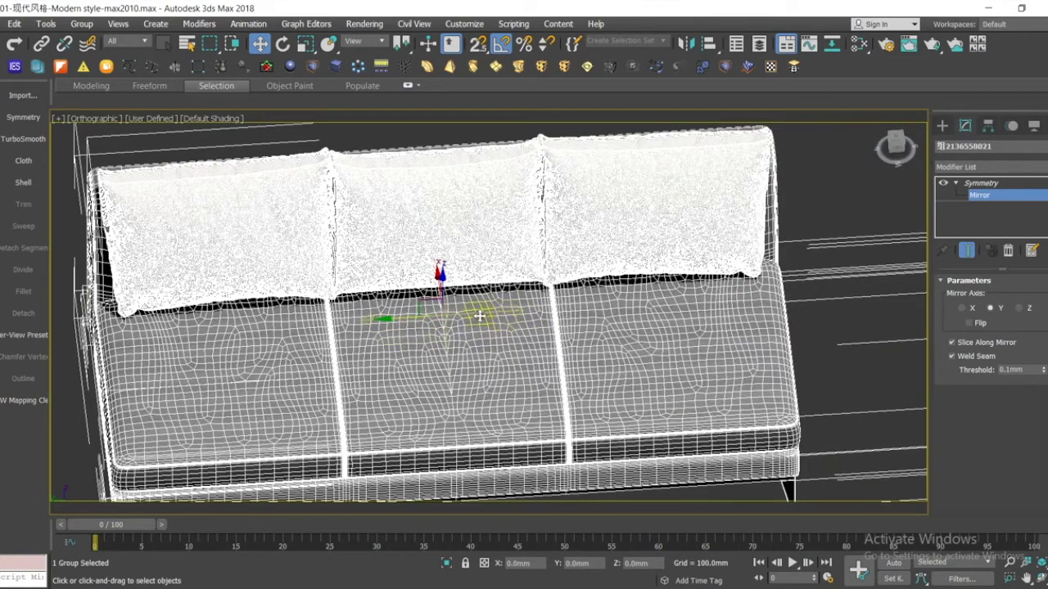
drag(415, 321, 401, 321)
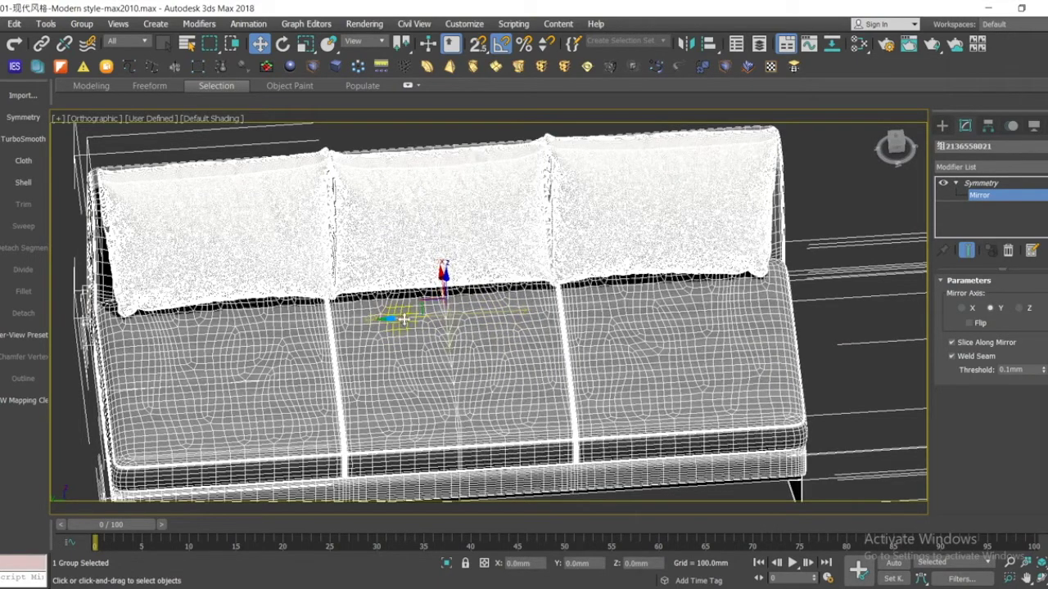
click(980, 198)
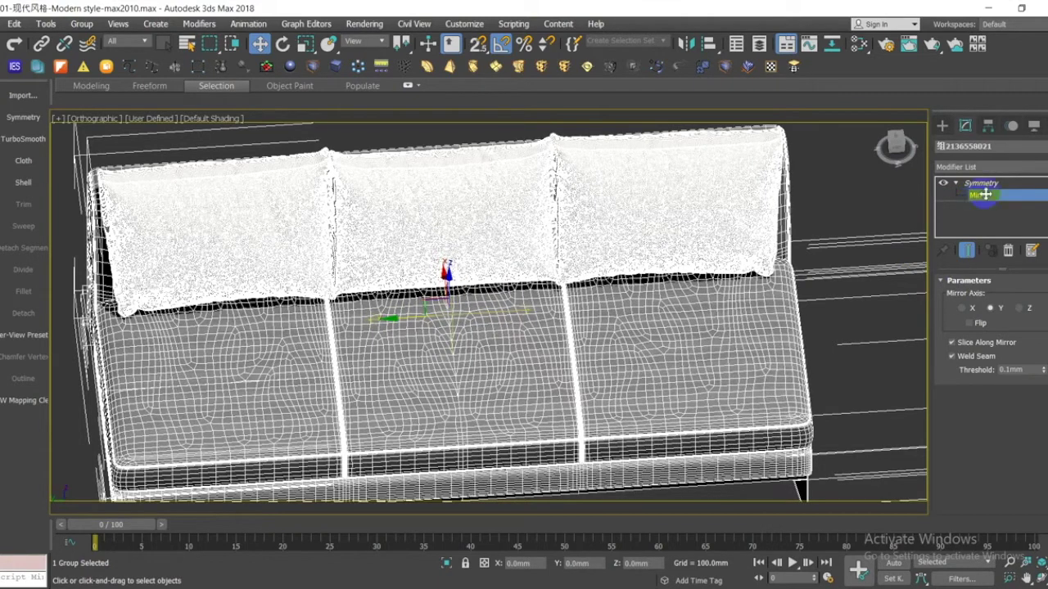
click(866, 198)
scroll(813, 207, down, 3)
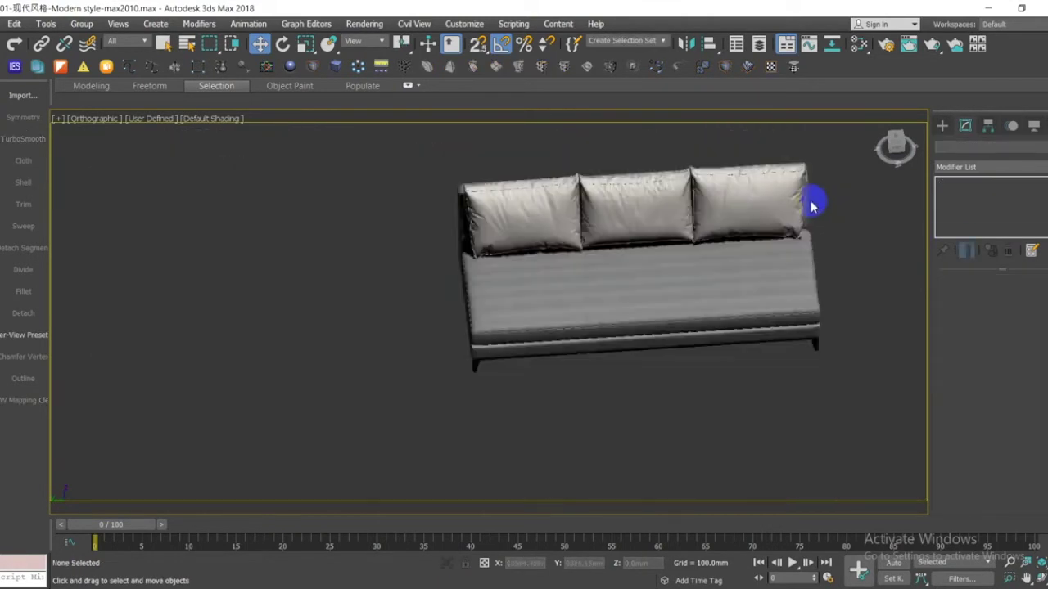
Delete the two-armed three-seat sofa and the armless three-seat sofa, keeping only the remaining one-armed copy.
scroll(812, 207, down, 3)
scroll(690, 232, up, 5)
scroll(513, 241, up, 3)
scroll(510, 240, down, 10)
middle_drag(523, 270, 641, 203)
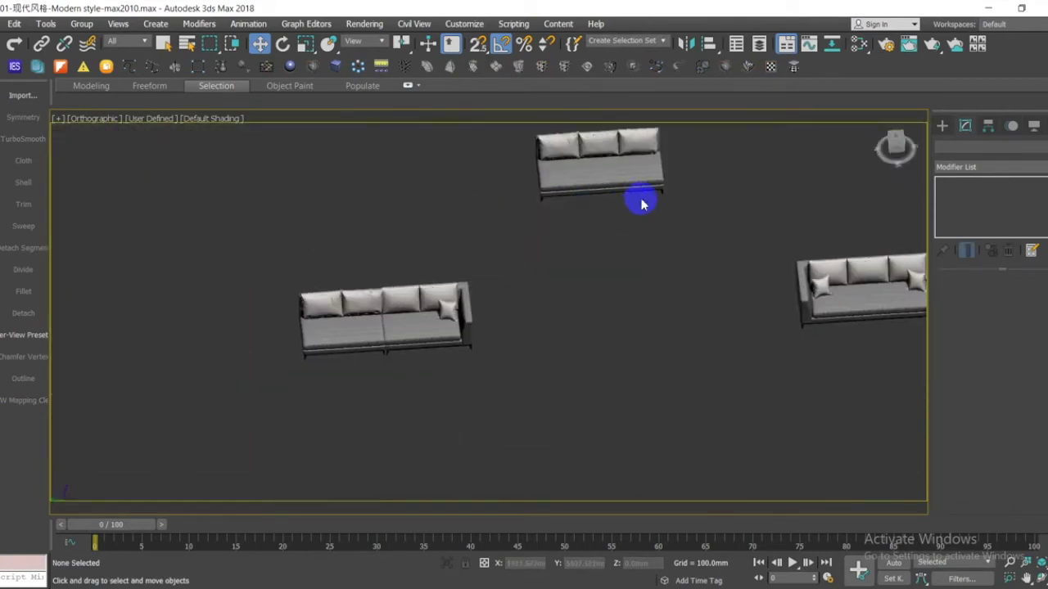
click(418, 308)
scroll(411, 316, up, 6)
scroll(573, 323, down, 5)
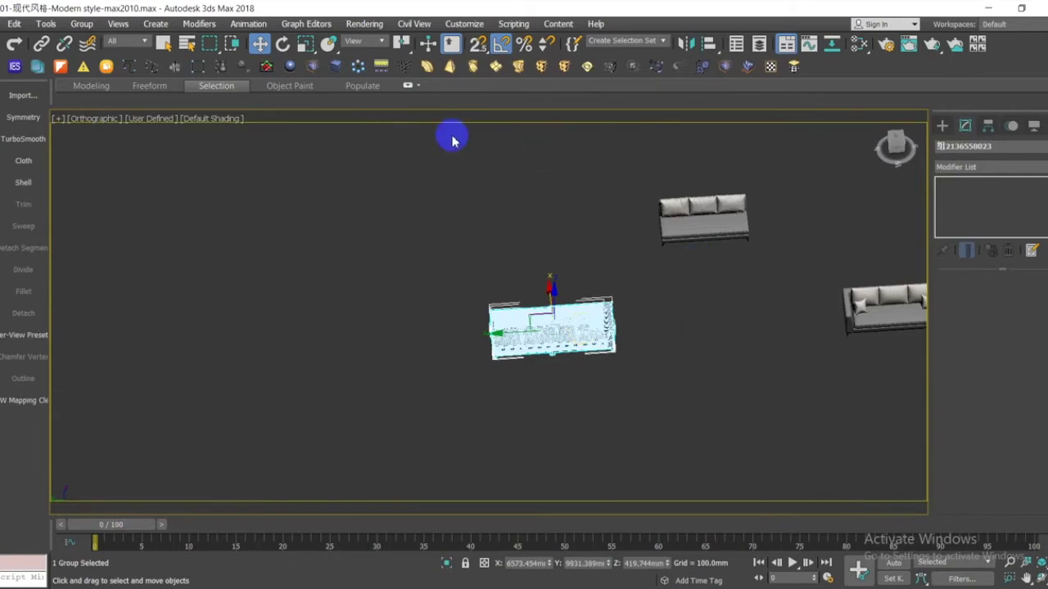
click(862, 336)
click(854, 309)
middle_drag(809, 314, 717, 340)
key(Delete)
click(615, 248)
key(Delete)
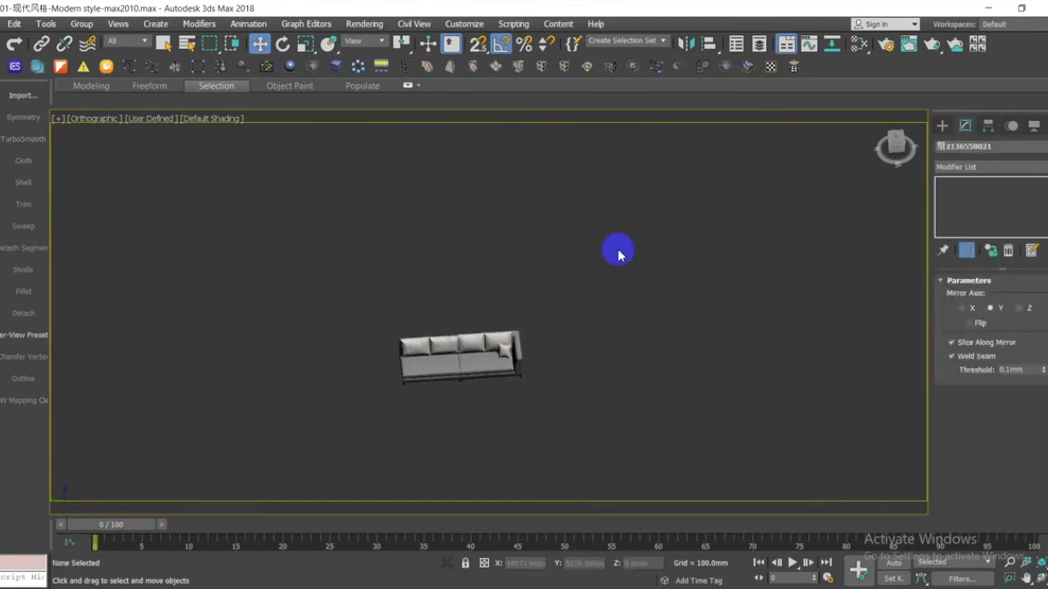
Add a Symmetry modifier to the remaining sofa and set its mirror axis to Y in the Top view at the Mirror sub-object level.
click(481, 360)
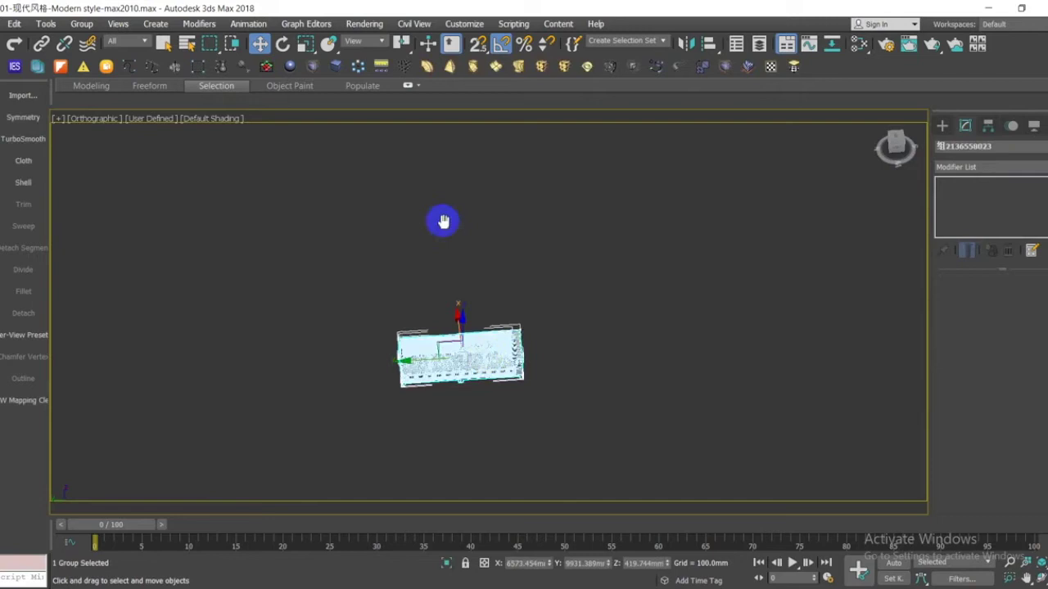
middle_drag(440, 222, 484, 201)
click(513, 358)
scroll(513, 358, up, 5)
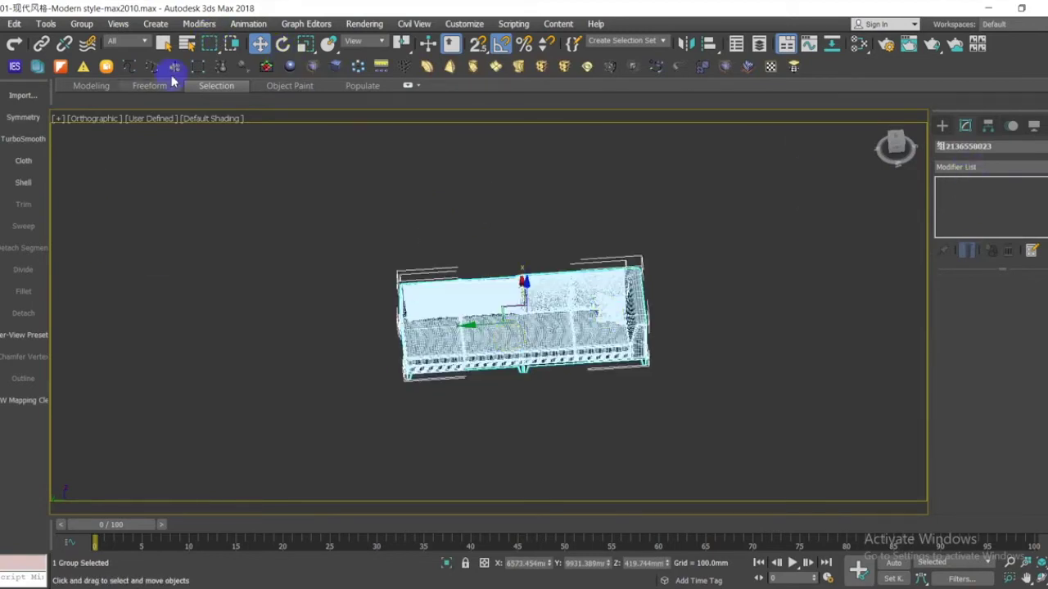
click(23, 117)
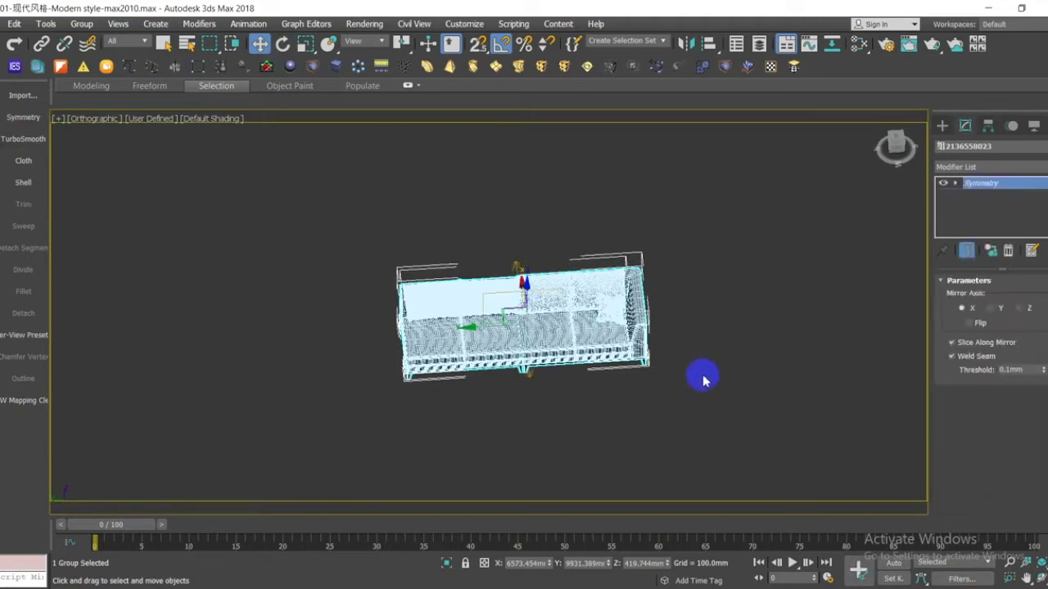
click(954, 185)
click(975, 196)
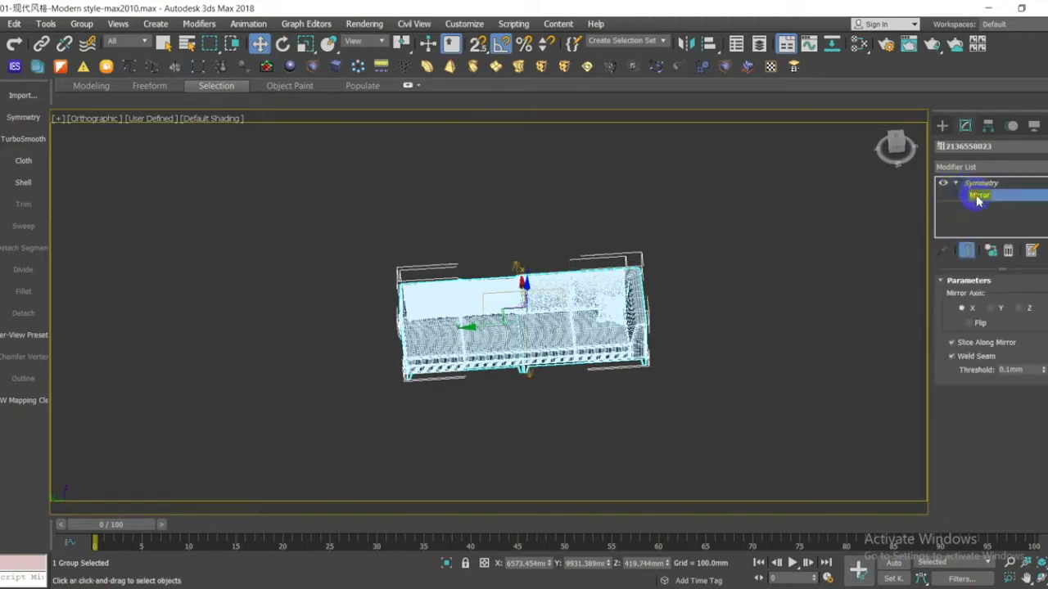
key(t)
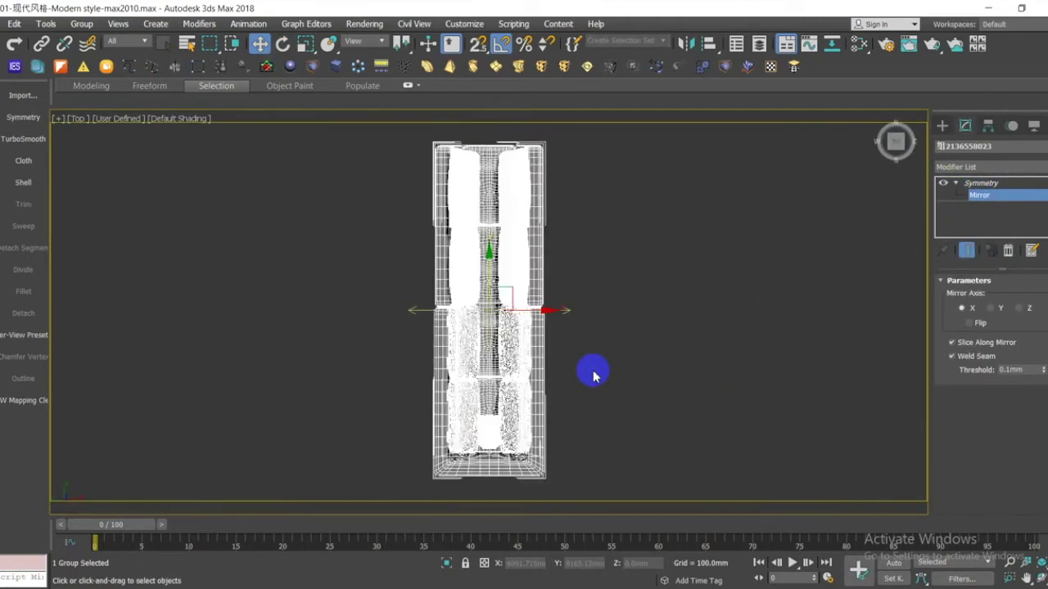
click(990, 308)
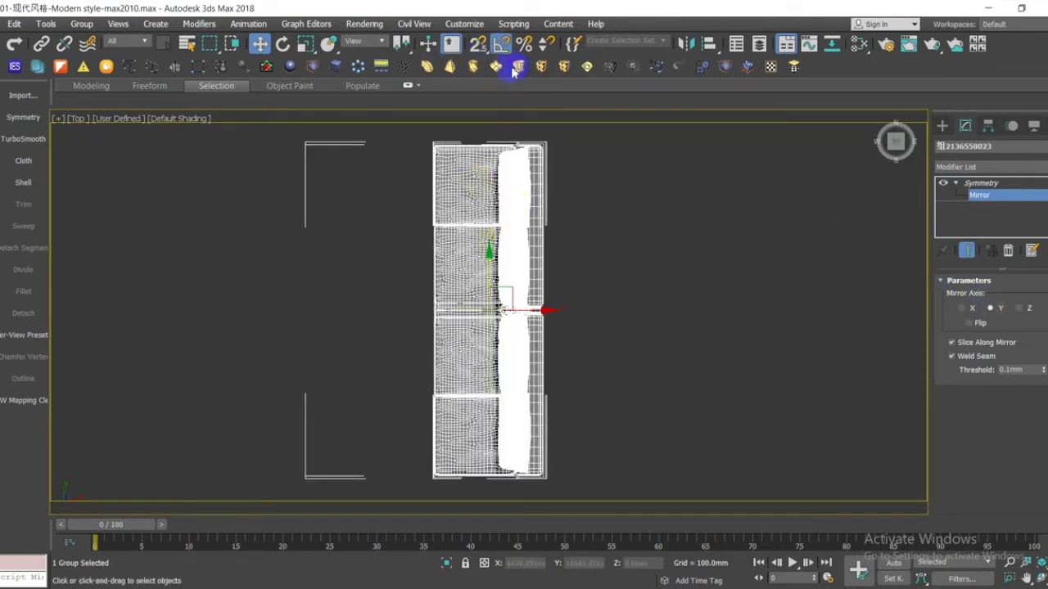
Rotate the mirror plane -30 degrees about Z to bend the sofa into an angled corner sofa, and leave the Mirror sub-object level.
click(283, 45)
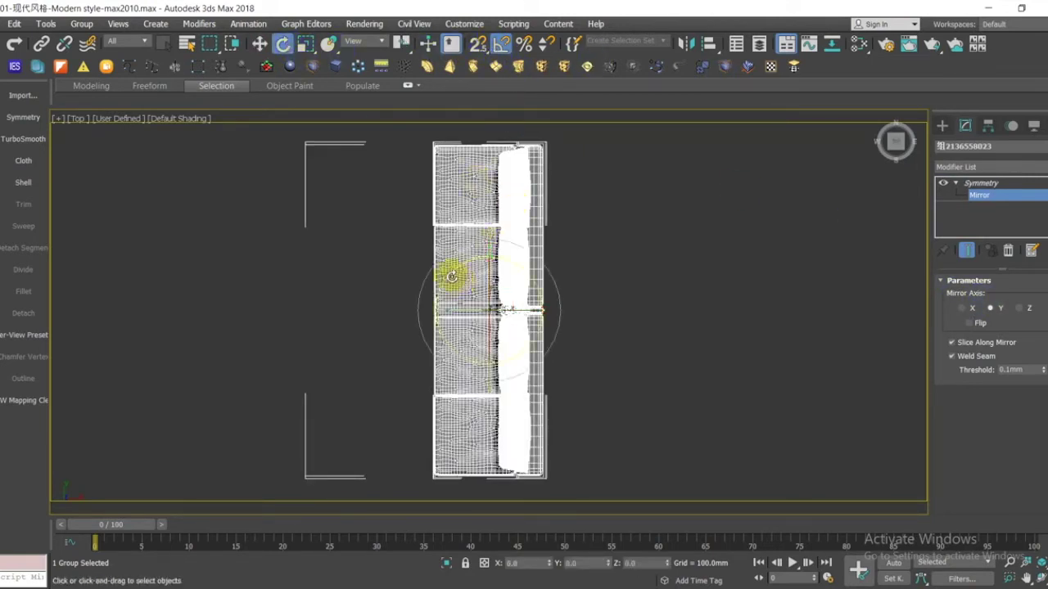
drag(446, 282, 445, 284)
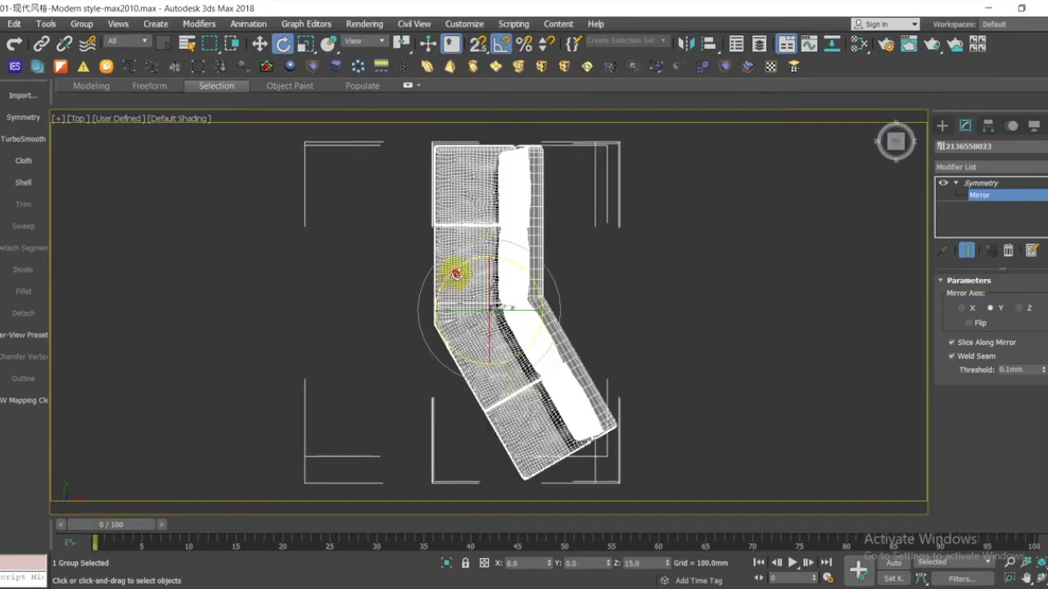
drag(475, 262, 503, 299)
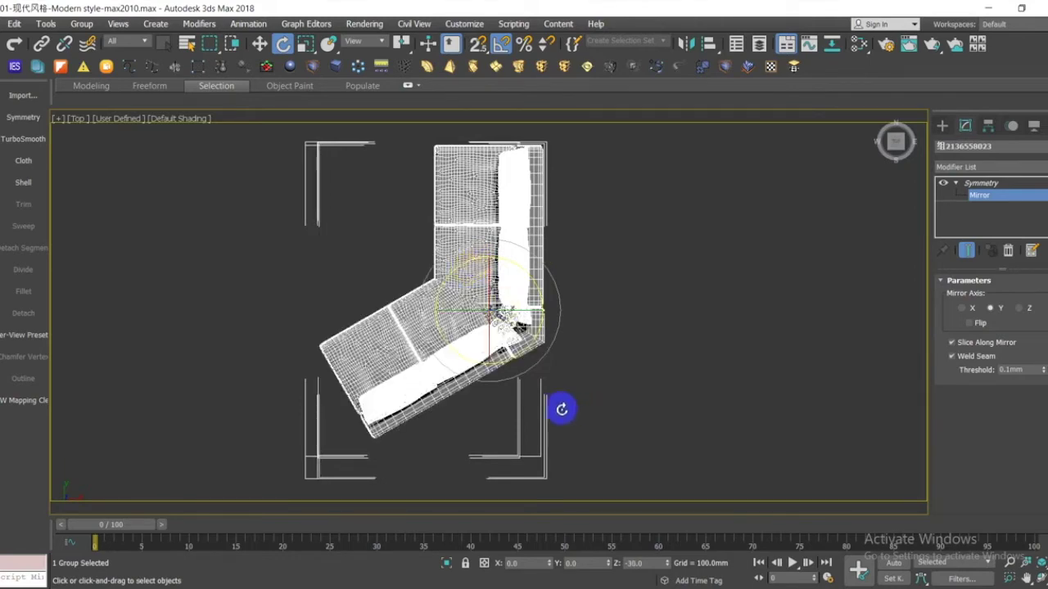
alt+middle_drag(468, 269, 673, 245)
scroll(598, 332, up, 7)
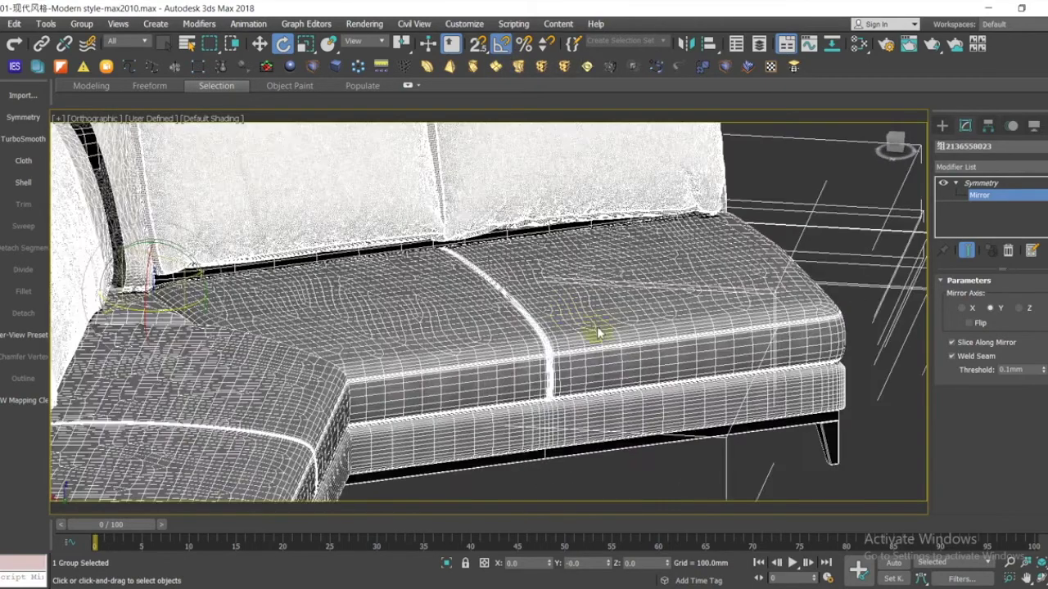
click(986, 197)
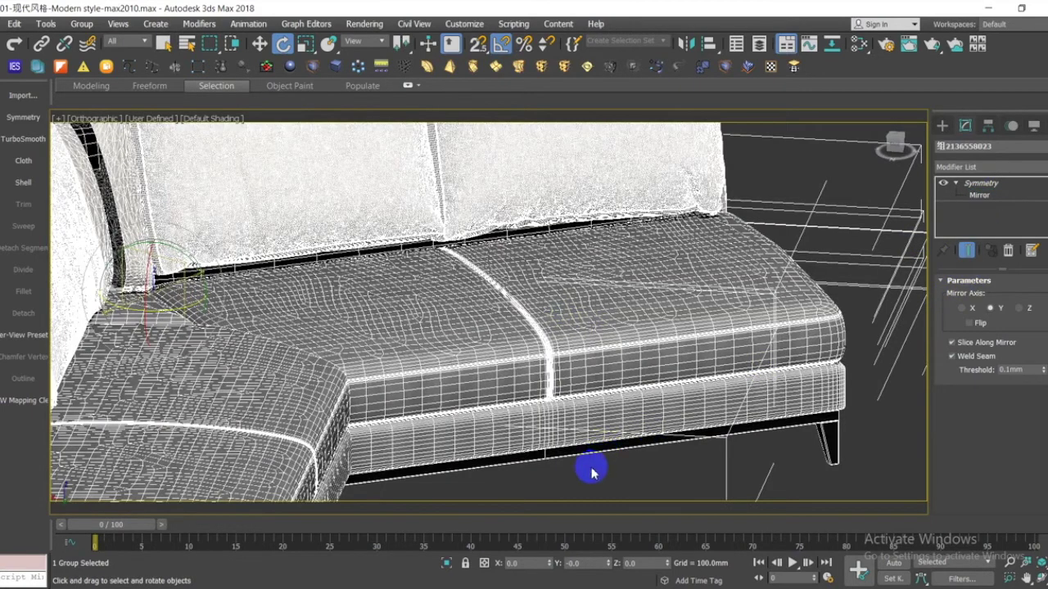
Examine the angled sofa's seat and back cushions in the orthographic view, and frame the whole sofa in the Top view.
click(591, 471)
scroll(591, 470, down, 6)
middle_drag(591, 471, 486, 374)
click(484, 374)
scroll(542, 281, up, 8)
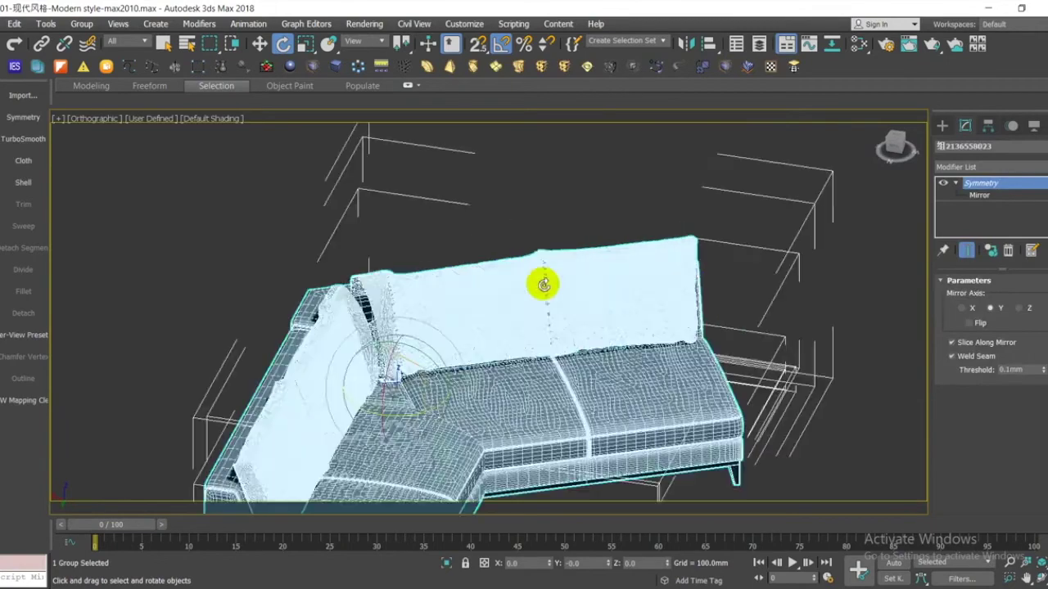
key(t)
key(z)
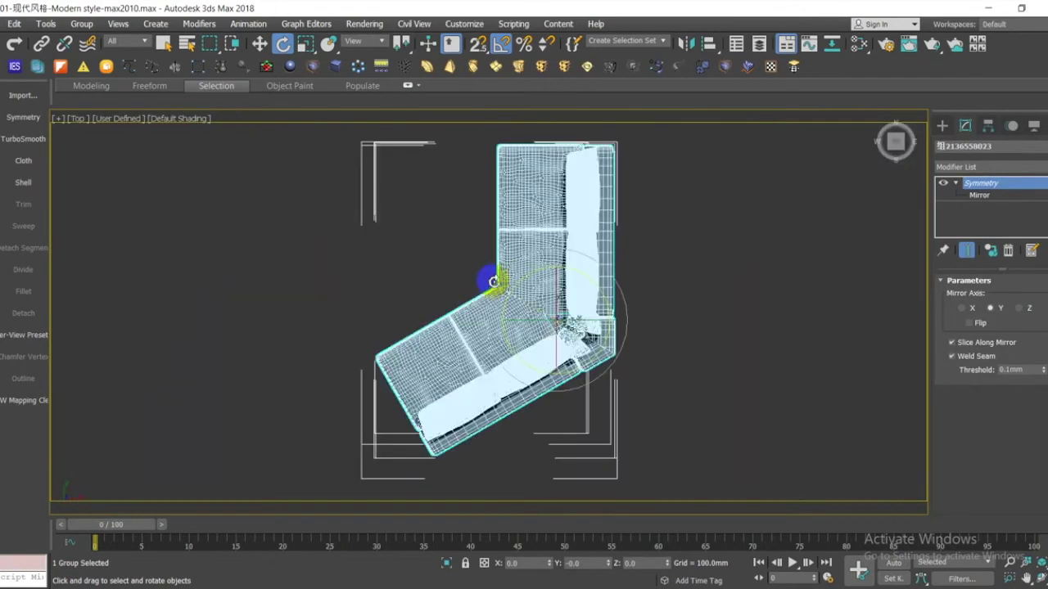
click(510, 309)
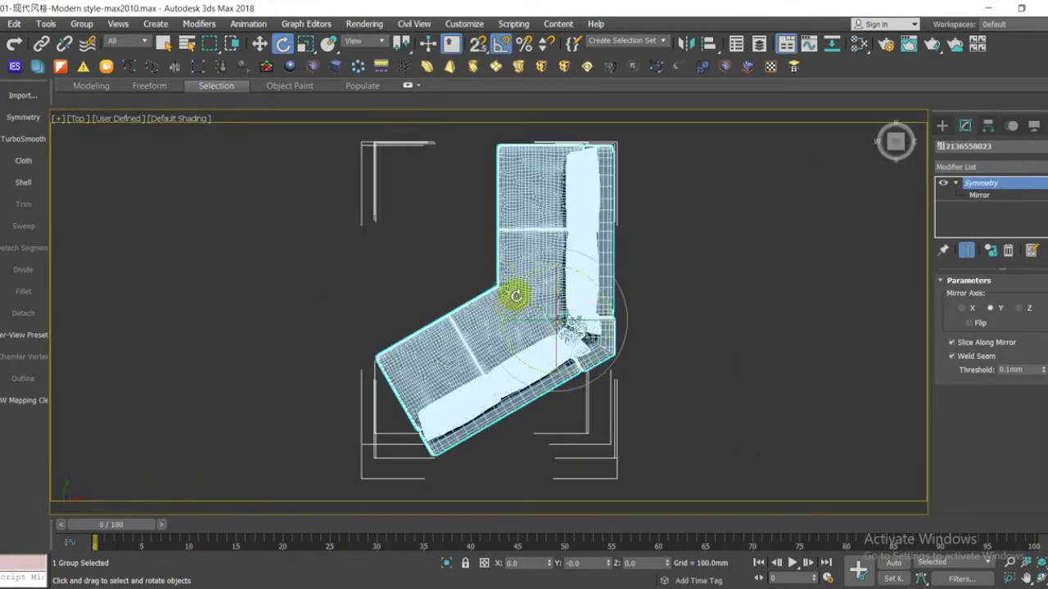
drag(525, 283, 530, 281)
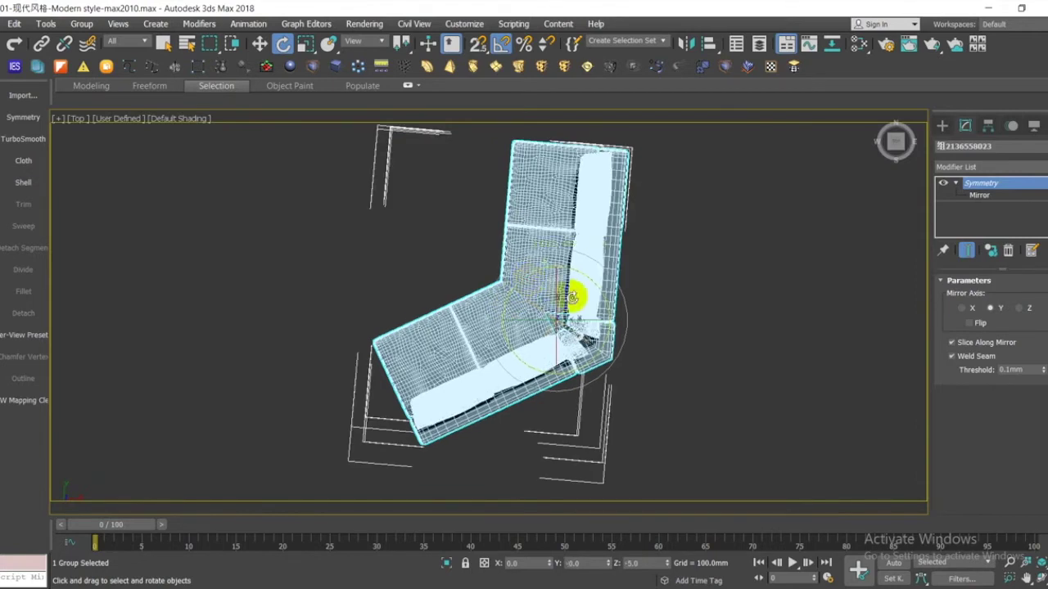
key(ctrl+z)
At the Mirror sub-object level, rotate the mirror plane further about Z to form a right-angled L-shaped corner sofa.
click(978, 197)
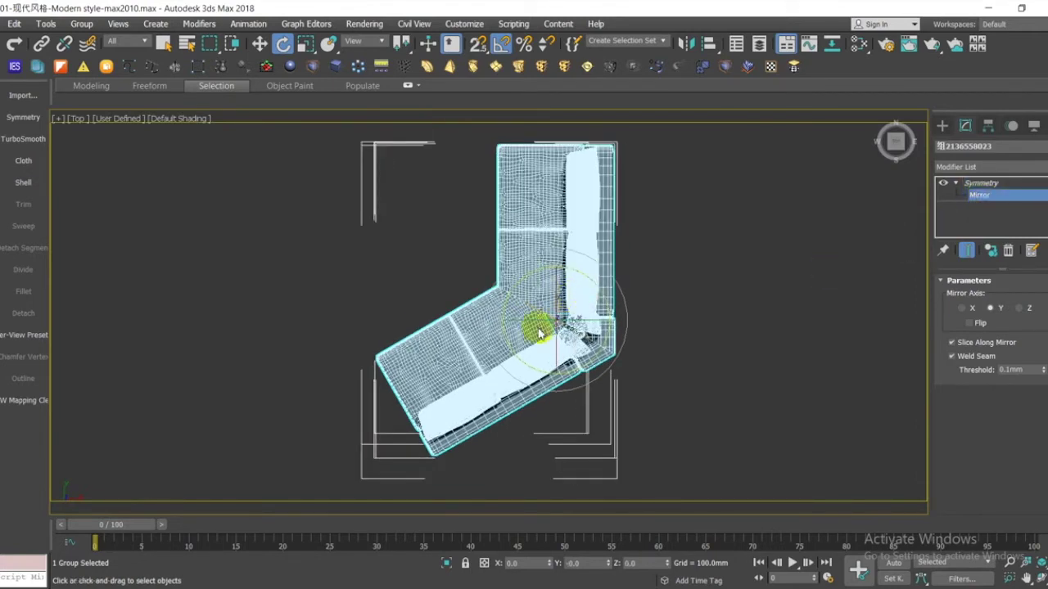
click(524, 280)
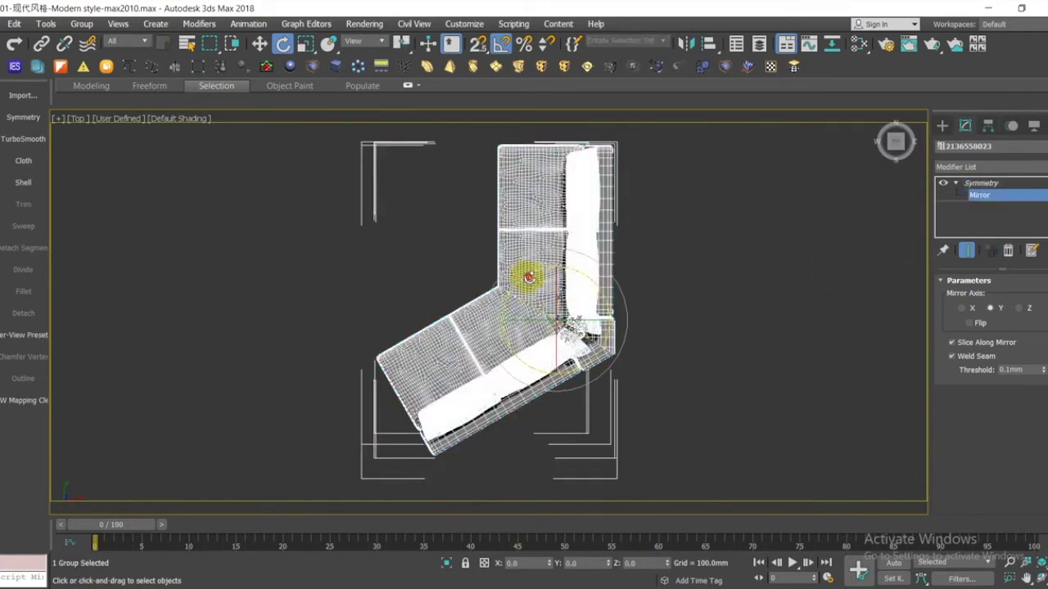
drag(530, 277, 532, 275)
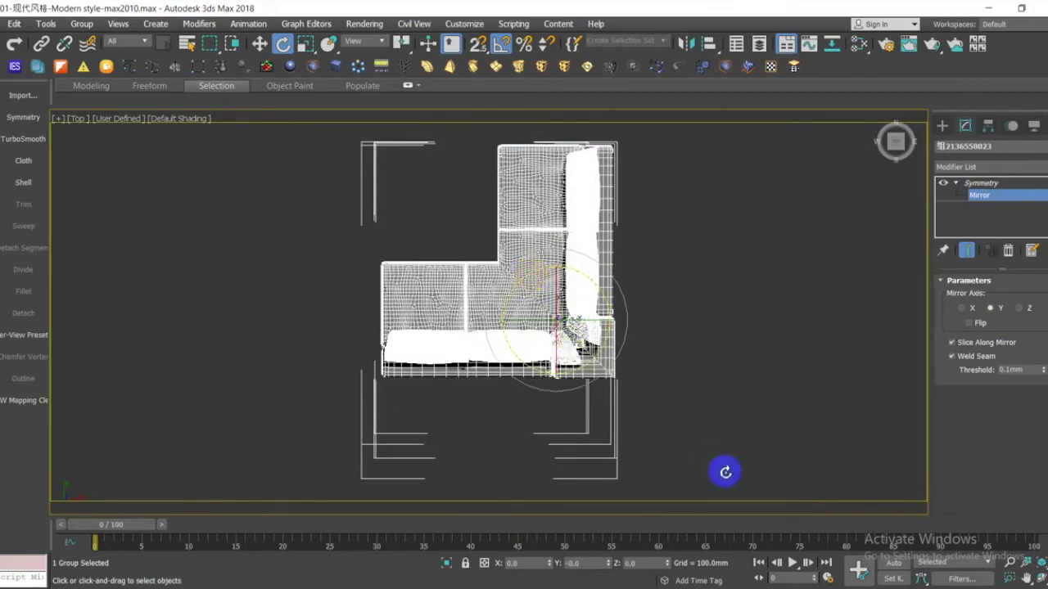
Move the mirror plane along X to adjust the L-shaped sofa's corner, show it in the Top view, and leave the Mirror sub-object level.
scroll(463, 308, up, 5)
alt+middle_drag(595, 372, 641, 325)
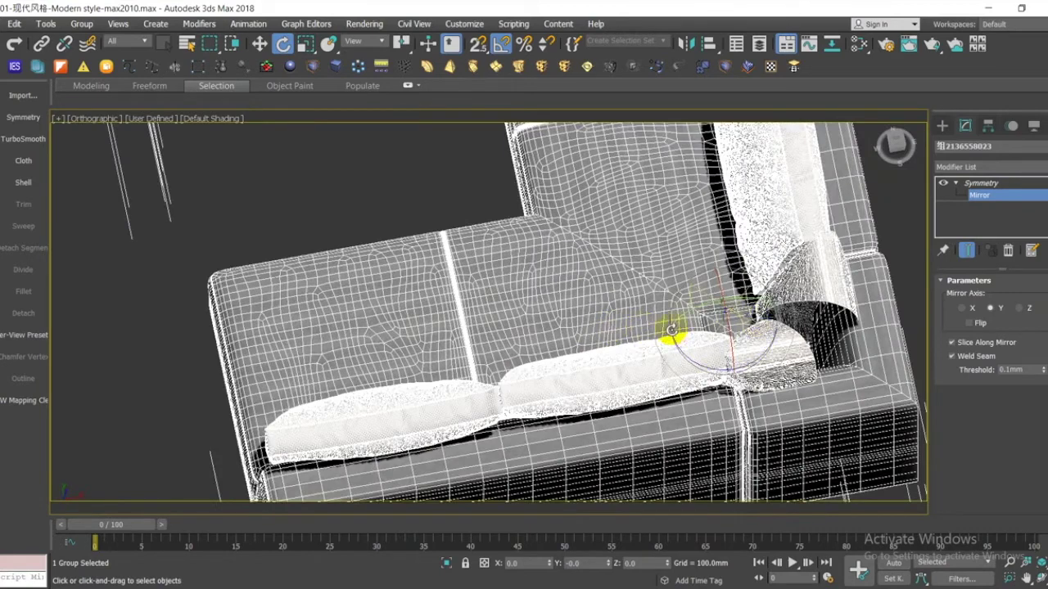
scroll(671, 330, down, 4)
alt+middle_drag(702, 338, 524, 336)
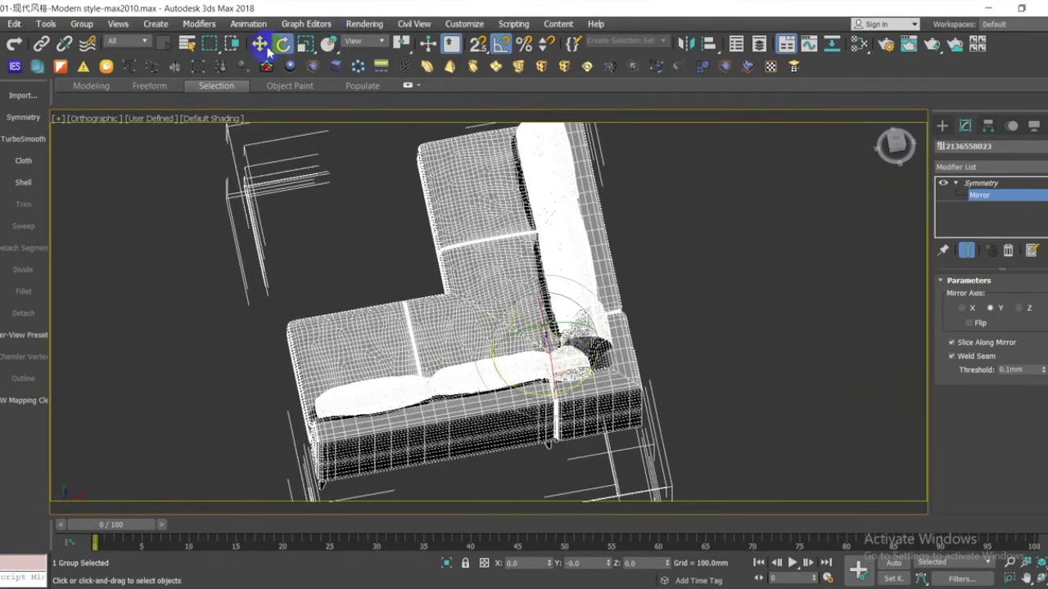
click(260, 44)
scroll(560, 342, up, 3)
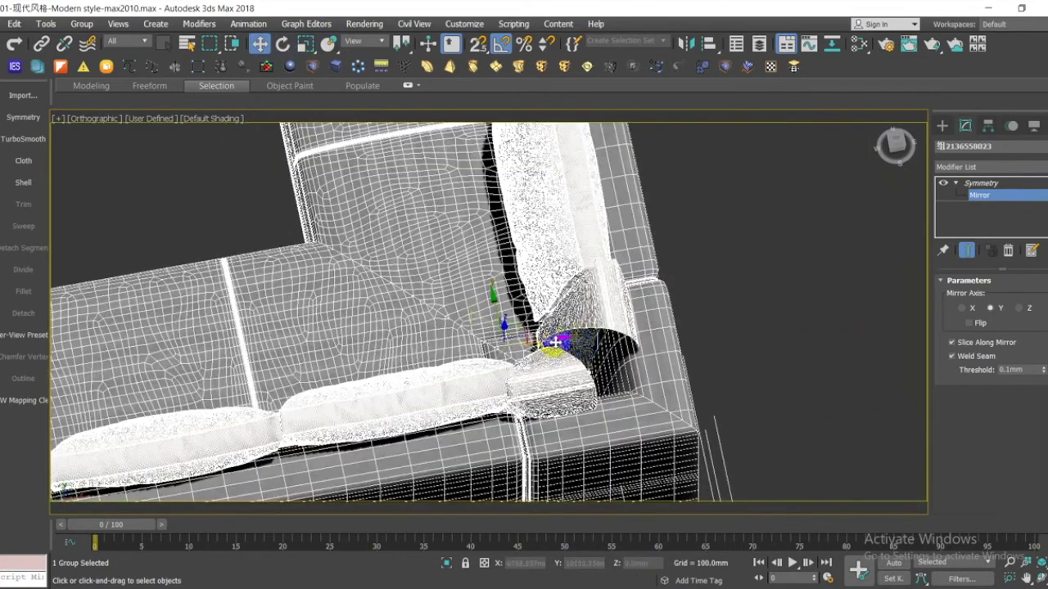
drag(563, 341, 590, 335)
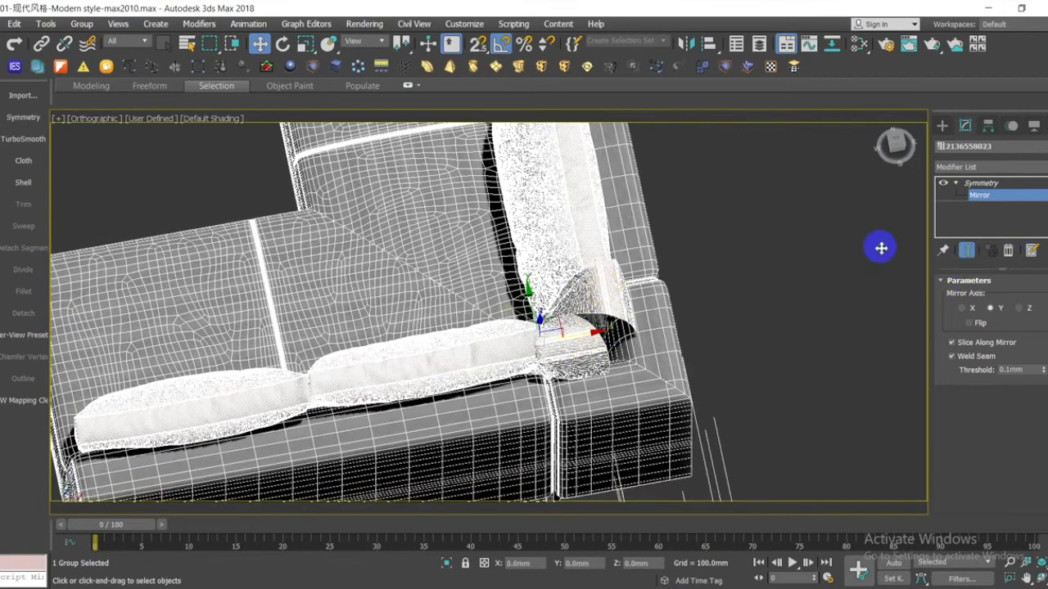
scroll(714, 289, down, 10)
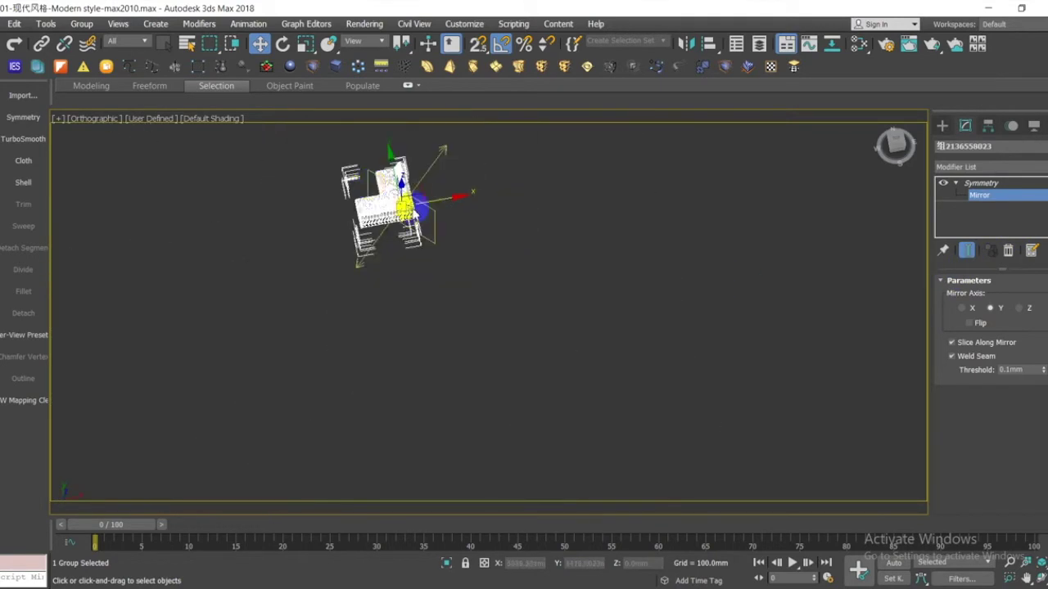
click(259, 44)
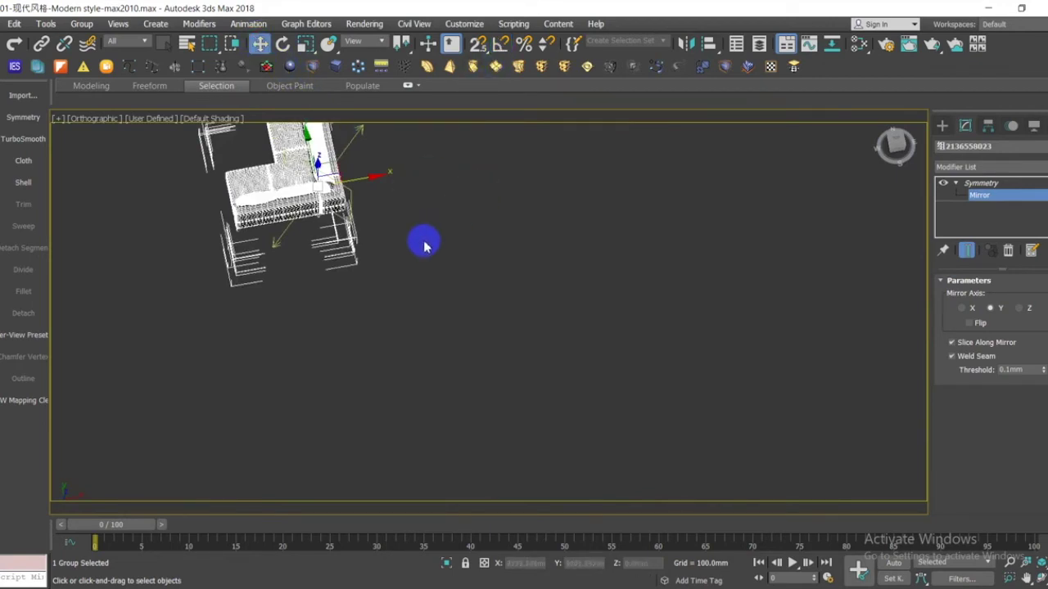
key(t)
key(F4)
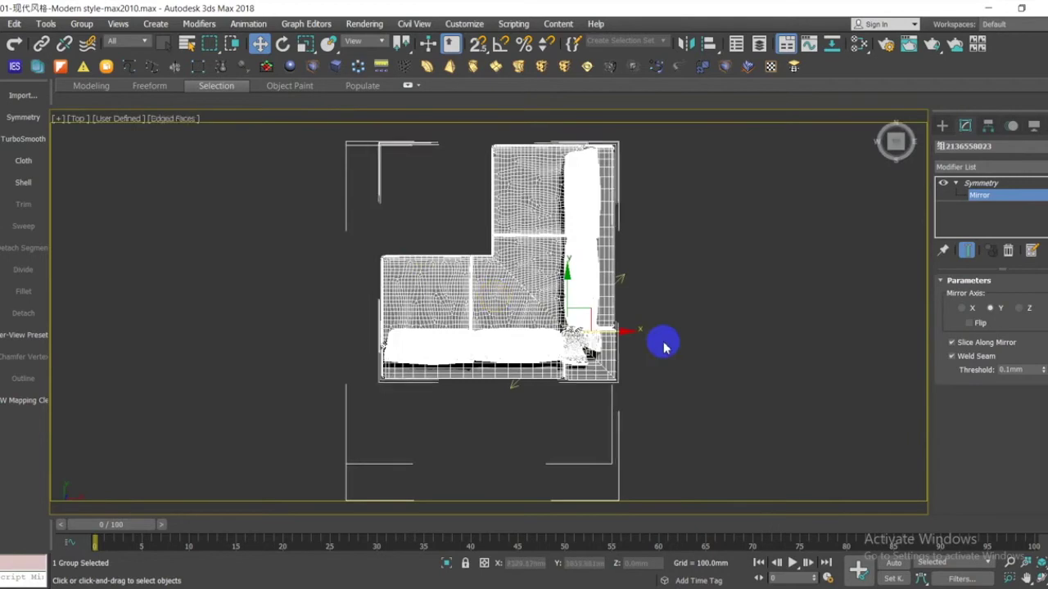
click(982, 199)
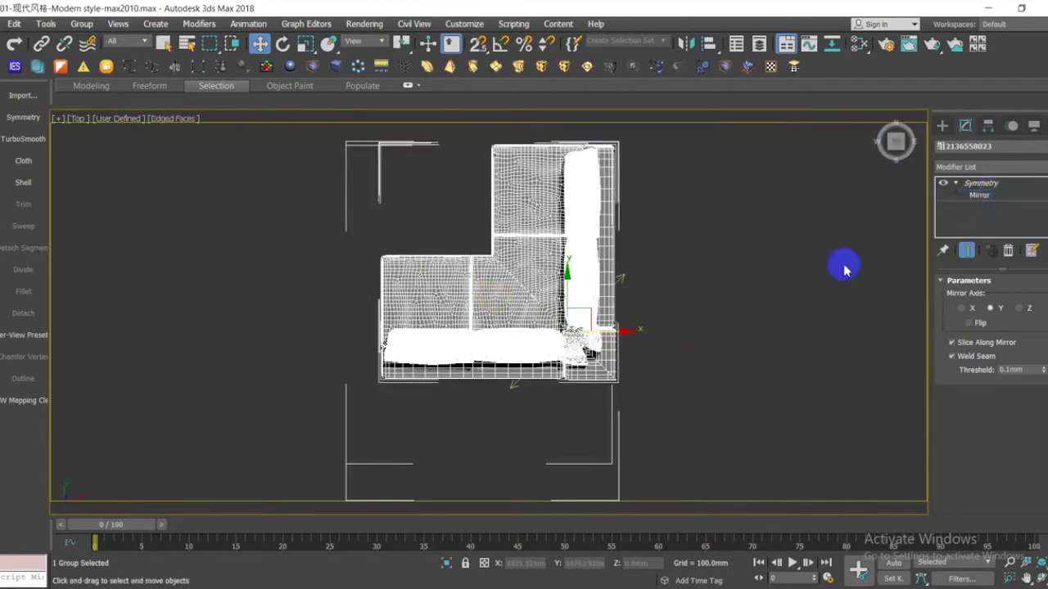
Turn off edged faces and clone the L-shaped sofa along X as one independent copy beside the original.
click(788, 287)
click(575, 311)
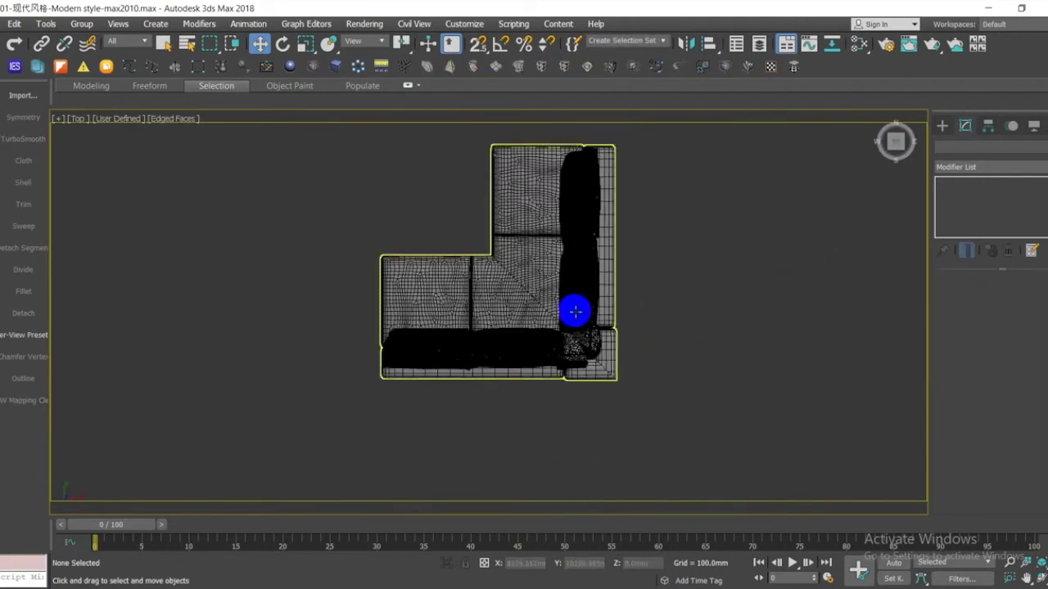
key(F4)
click(565, 321)
mouse_move(569, 313)
shift+mouse_down()
mouse_move(758, 306)
mouse_move(851, 323)
mouse_move(851, 311)
shift+mouse_up()
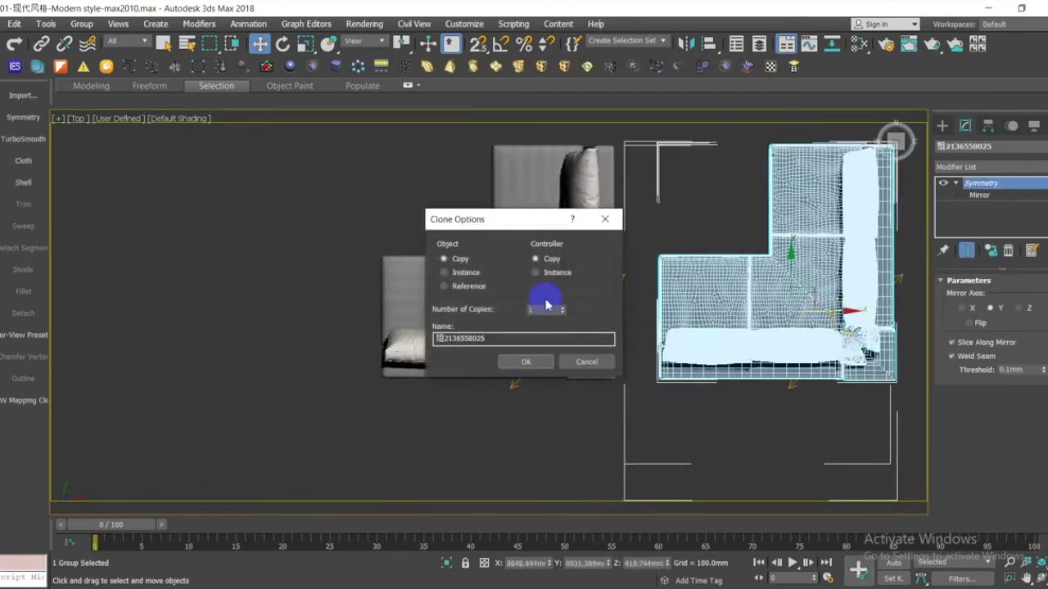
click(526, 361)
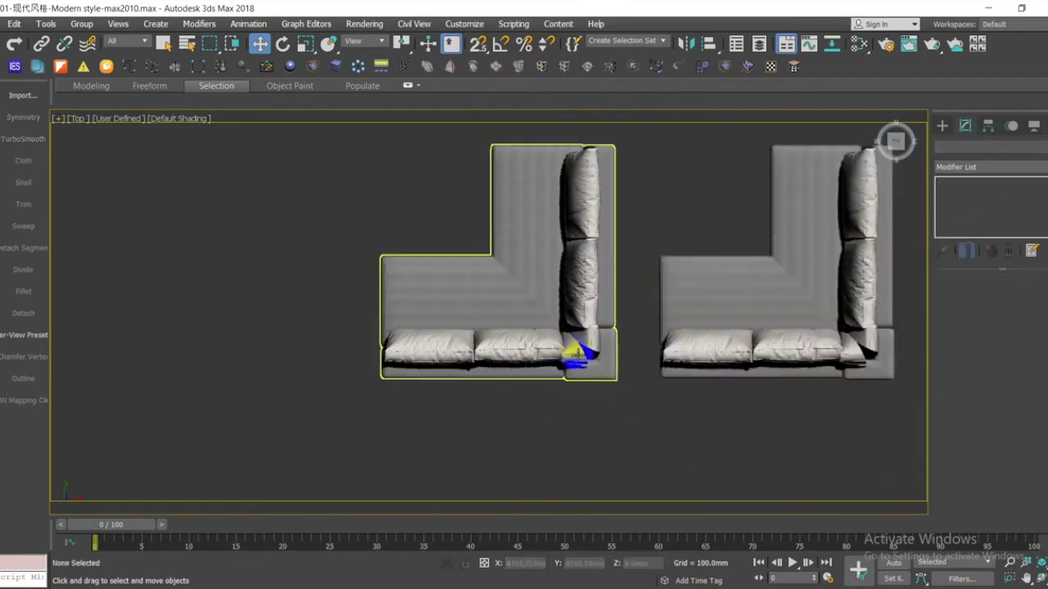
Select the original corner sofa and nudge it slightly along X.
click(575, 356)
scroll(565, 328, up, 3)
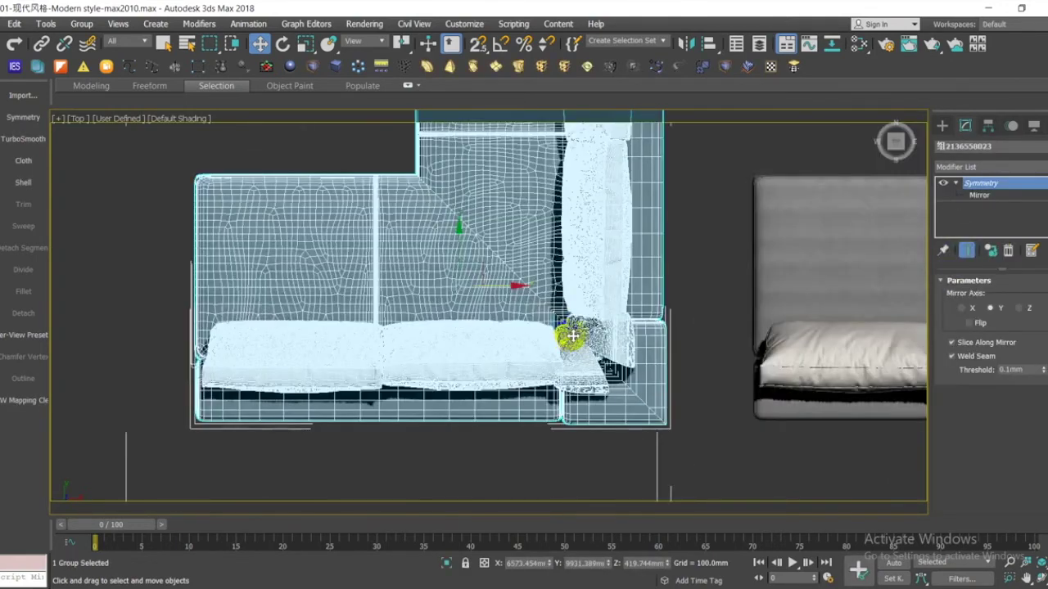
scroll(577, 304, down, 3)
middle_drag(573, 275, 515, 306)
scroll(515, 307, up, 3)
drag(457, 314, 463, 313)
Move the original sofa's mirror plane along X to separate the back cushions from the corner piece, and leave the Mirror sub-object level.
click(980, 196)
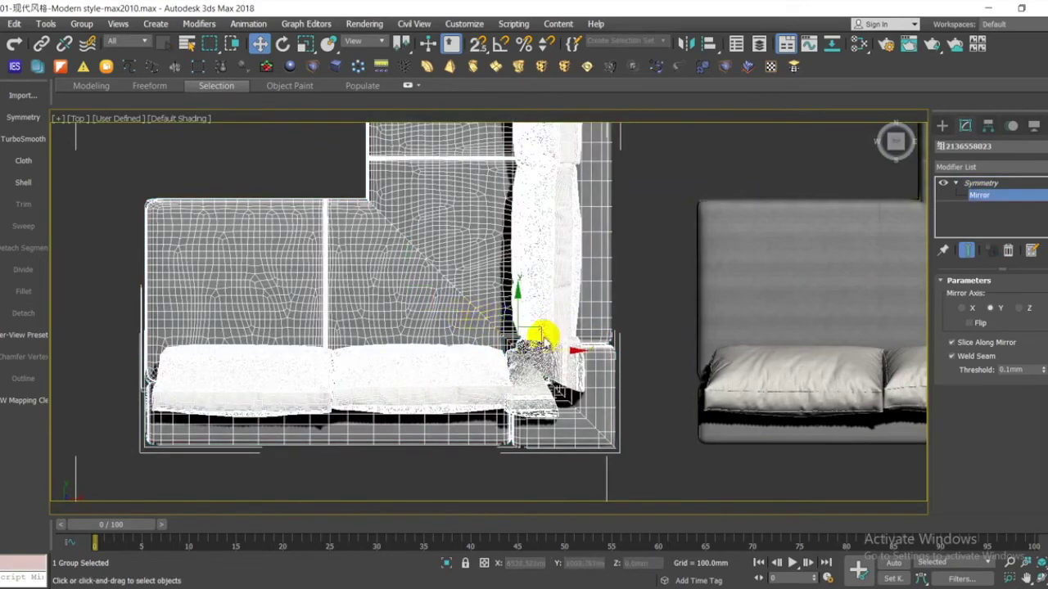
mouse_move(572, 352)
mouse_down()
mouse_move(590, 352)
mouse_move(578, 351)
mouse_up()
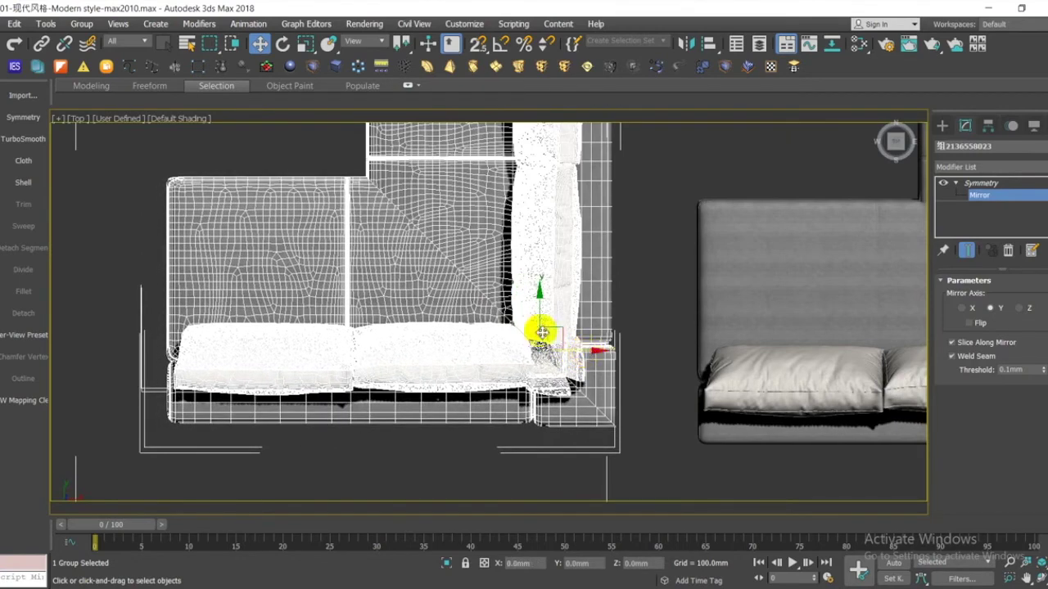
scroll(518, 334, up, 3)
scroll(531, 345, up, 3)
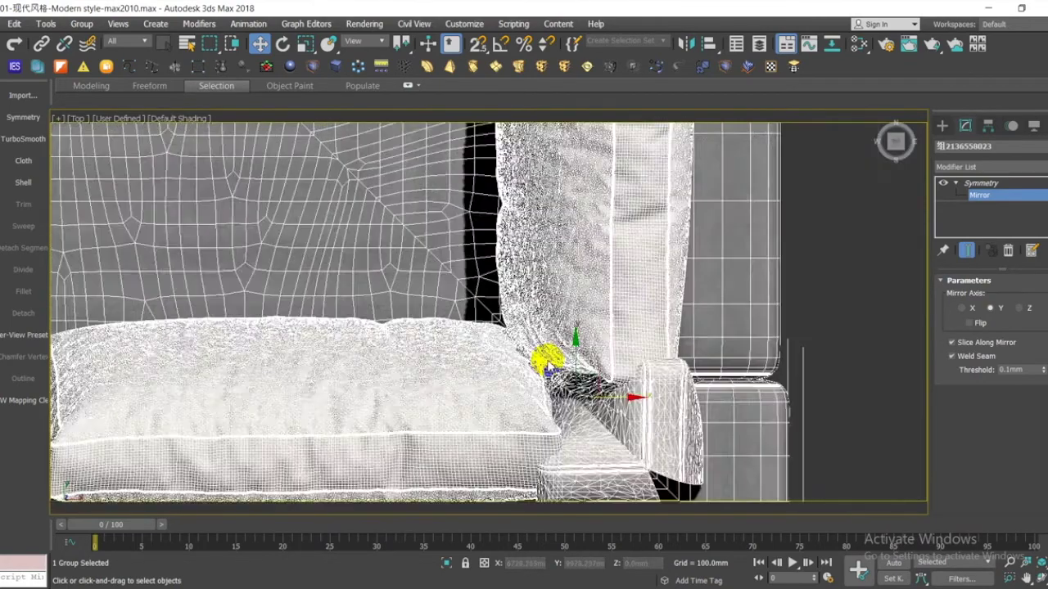
scroll(545, 358, down, 3)
click(1013, 191)
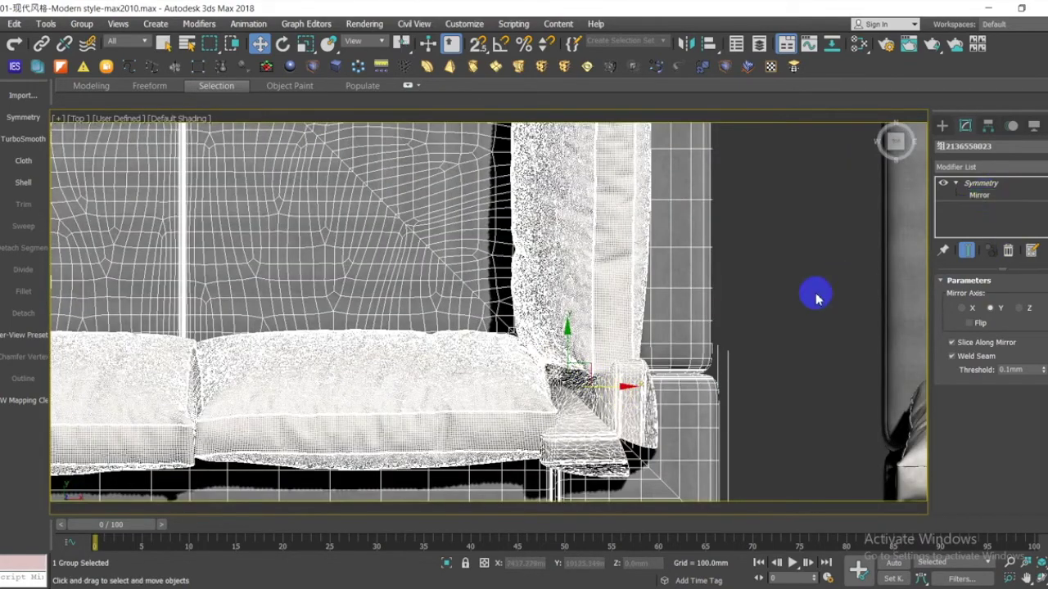
Convert the original corner sofa to Editable Poly and open its group recursively.
click(772, 287)
click(671, 281)
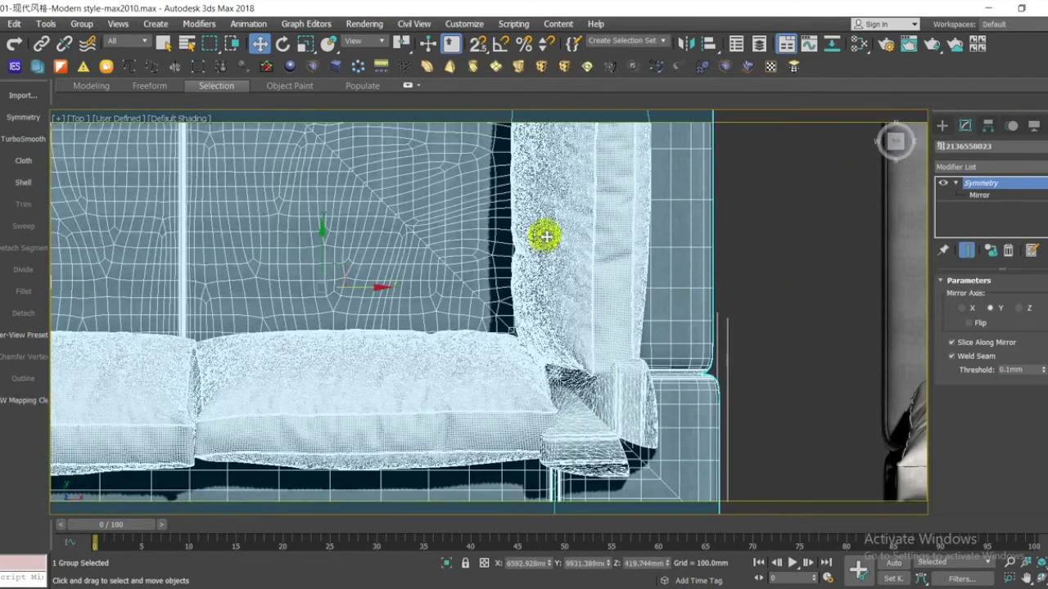
click(737, 311)
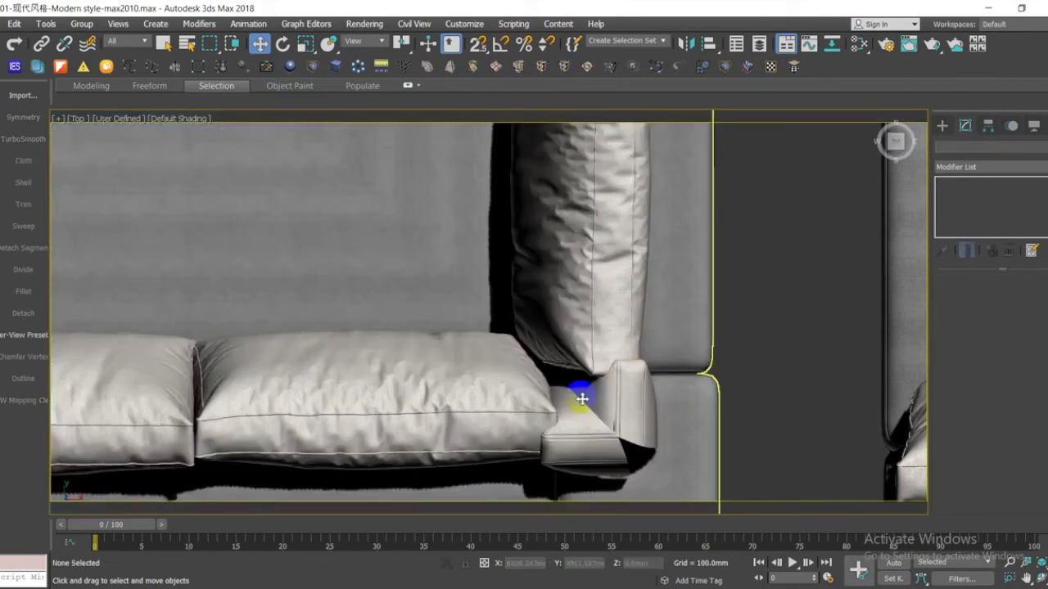
click(581, 399)
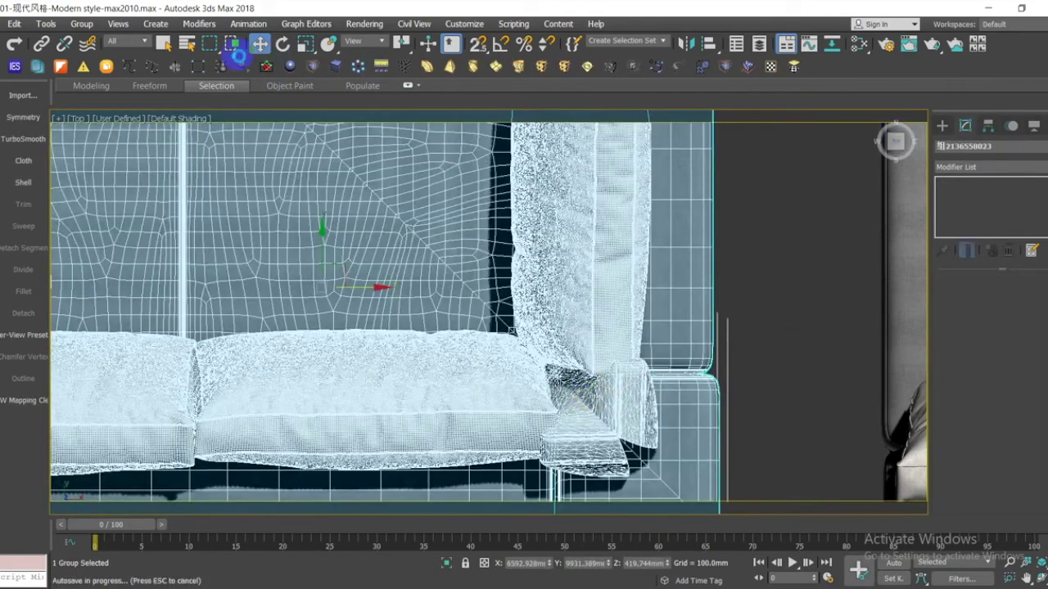
click(85, 26)
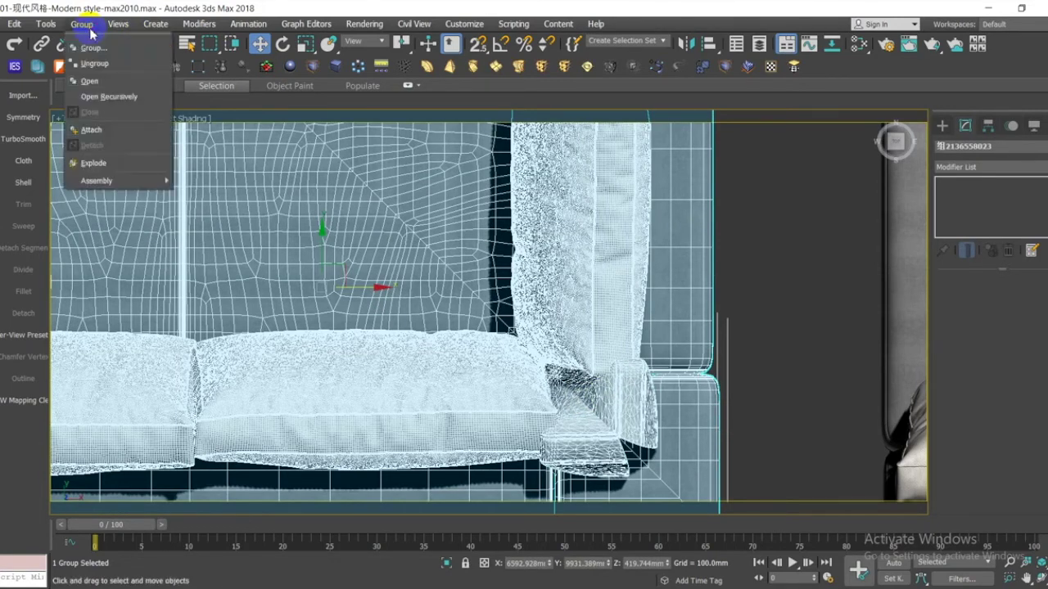
click(115, 95)
Delete the folded cushion piece in the original sofa's corner and check the corner from the front.
click(621, 397)
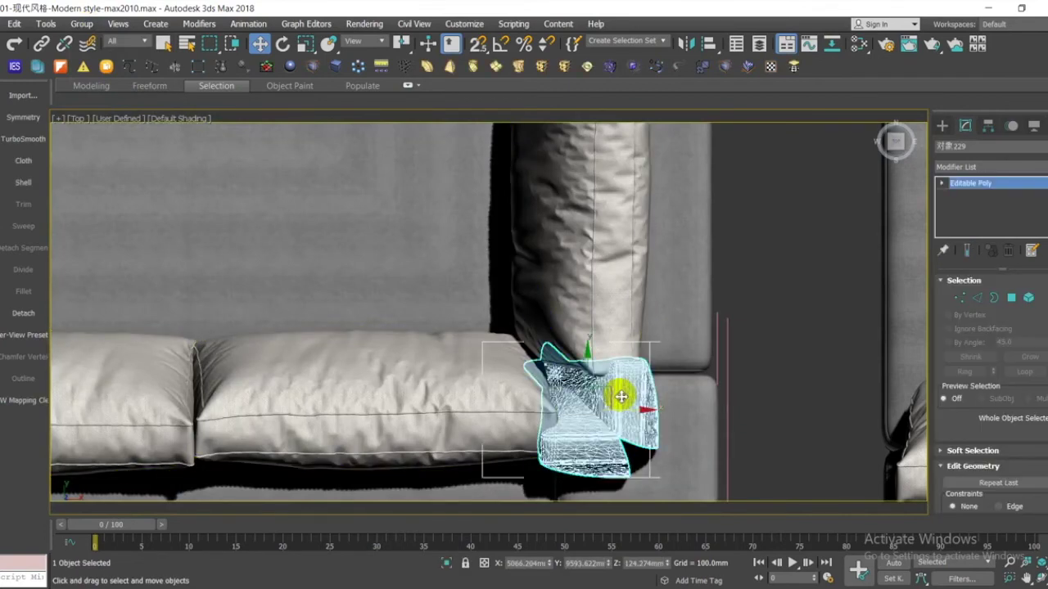
key(Delete)
scroll(619, 396, down, 5)
alt+middle_drag(619, 396, 799, 323)
scroll(674, 369, up, 5)
middle_drag(674, 369, 564, 317)
scroll(619, 389, down, 5)
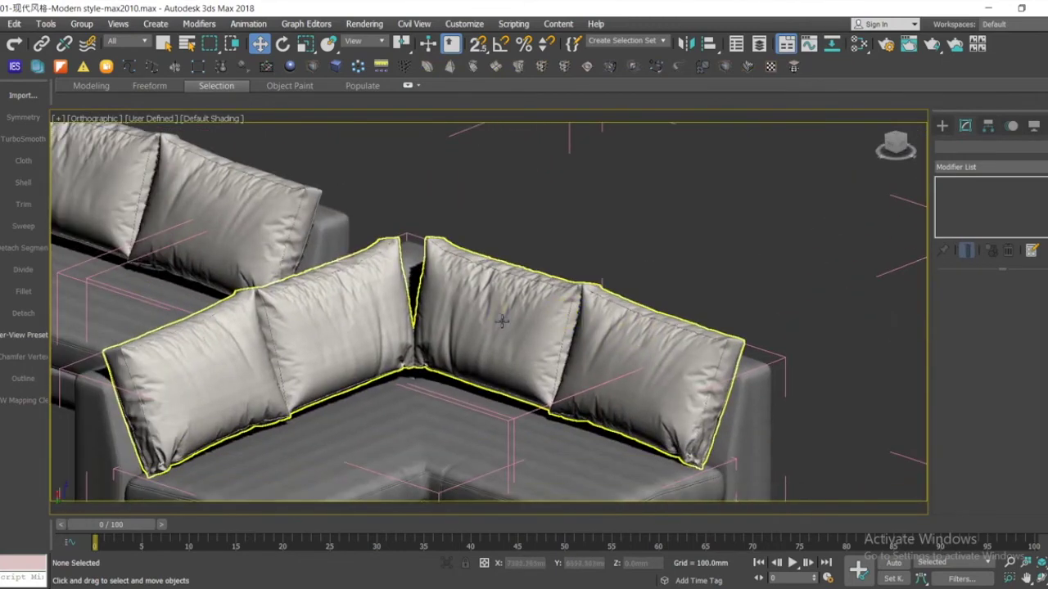
At Element level, move the two back cushions on one side of the corner slightly along X toward the corner, and leave Element level.
click(500, 320)
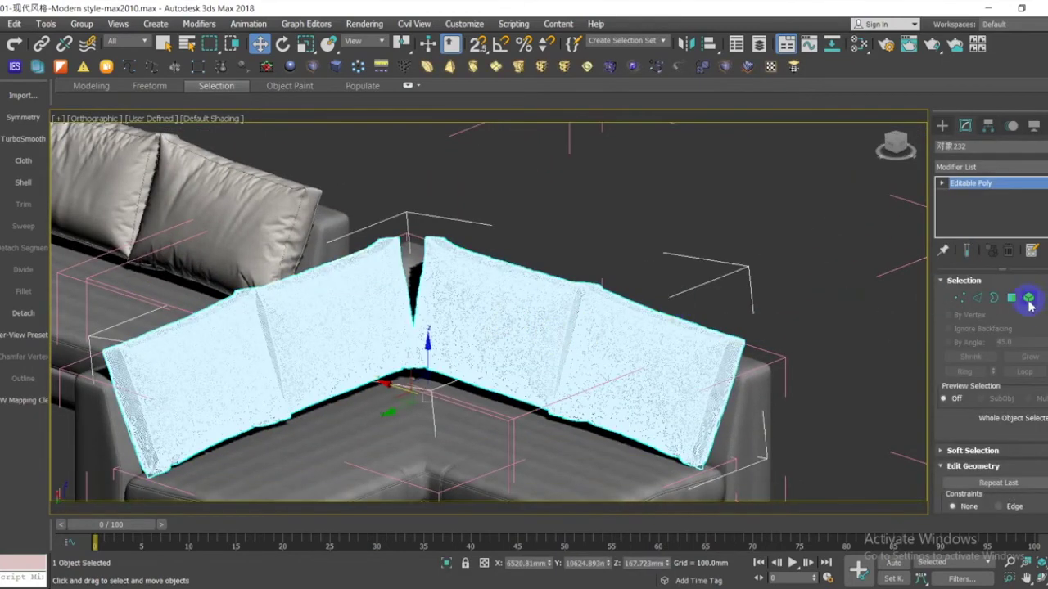
click(1028, 297)
click(519, 302)
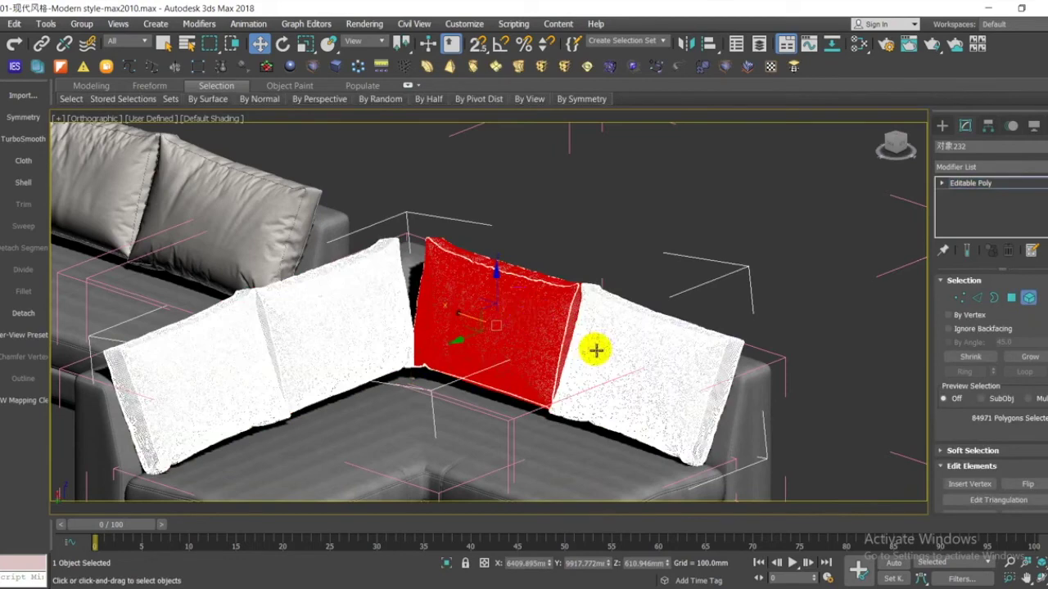
drag(640, 262, 530, 408)
scroll(489, 341, up, 3)
drag(468, 312, 456, 308)
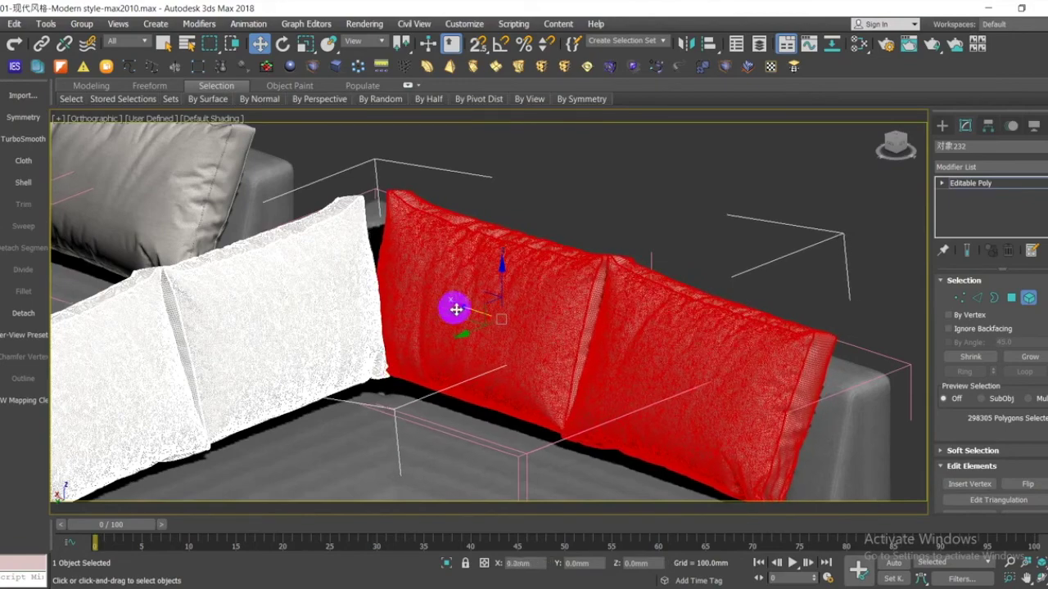
scroll(528, 327, down, 3)
alt+middle_drag(529, 327, 742, 306)
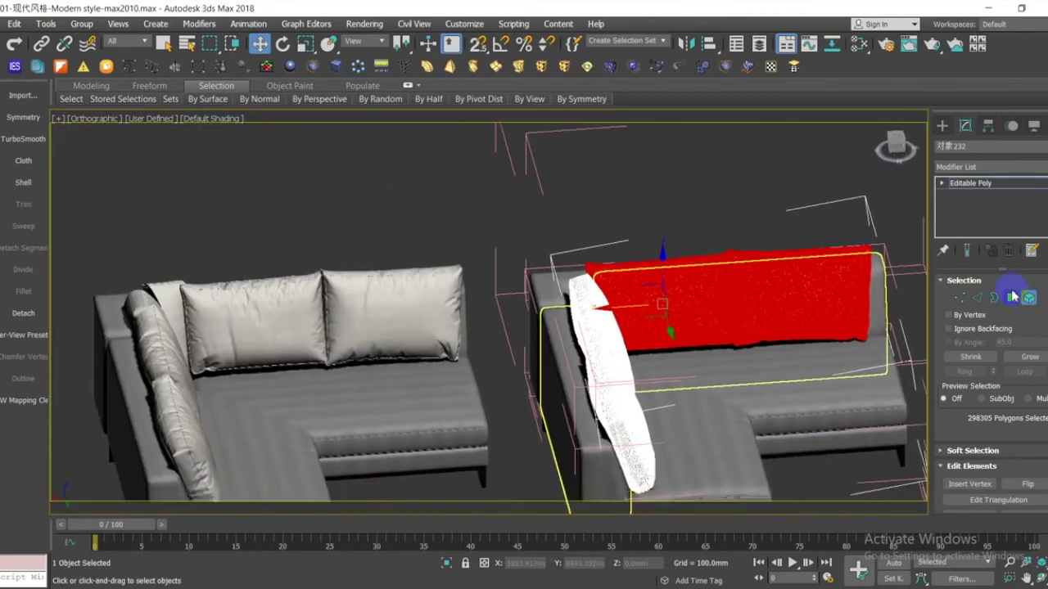
click(1029, 297)
click(460, 200)
Select the copied corner sofa and examine its corner cushions beside the cleaned-up sofa.
scroll(306, 297, down, 2)
middle_drag(306, 297, 412, 218)
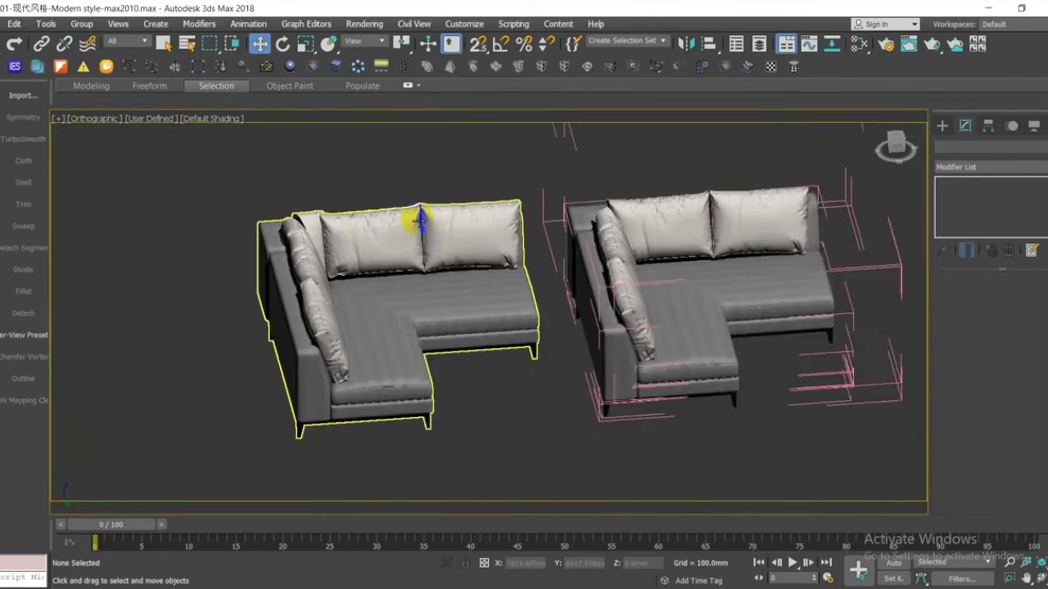
scroll(380, 302, up, 2)
click(350, 320)
alt+middle_drag(349, 320, 323, 360)
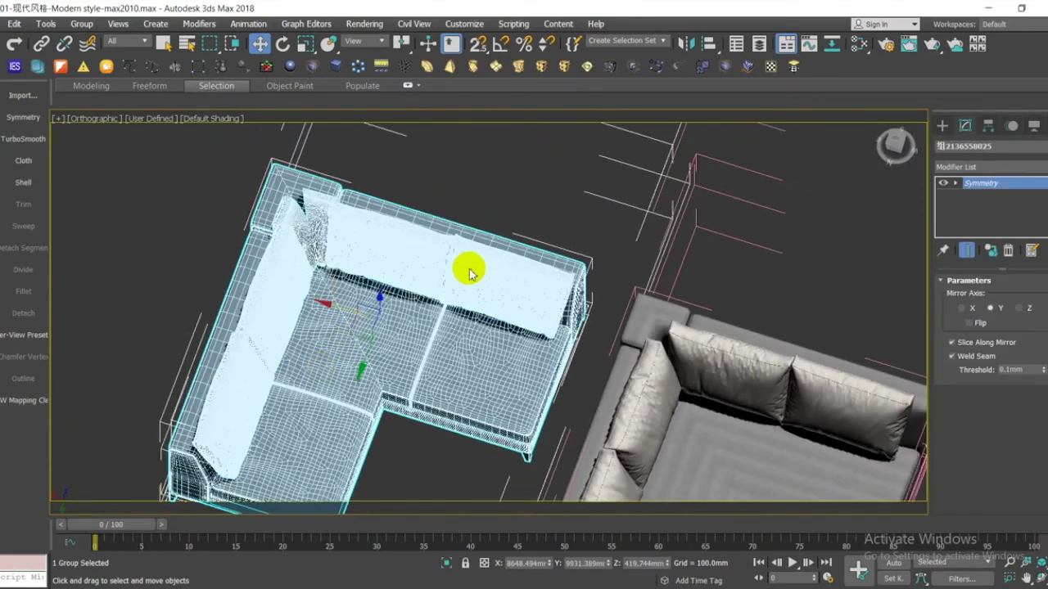
Rotate the Symmetry mirror plane of the copied corner sofa about Z until its two wings open into a nearly straight sofa.
click(282, 43)
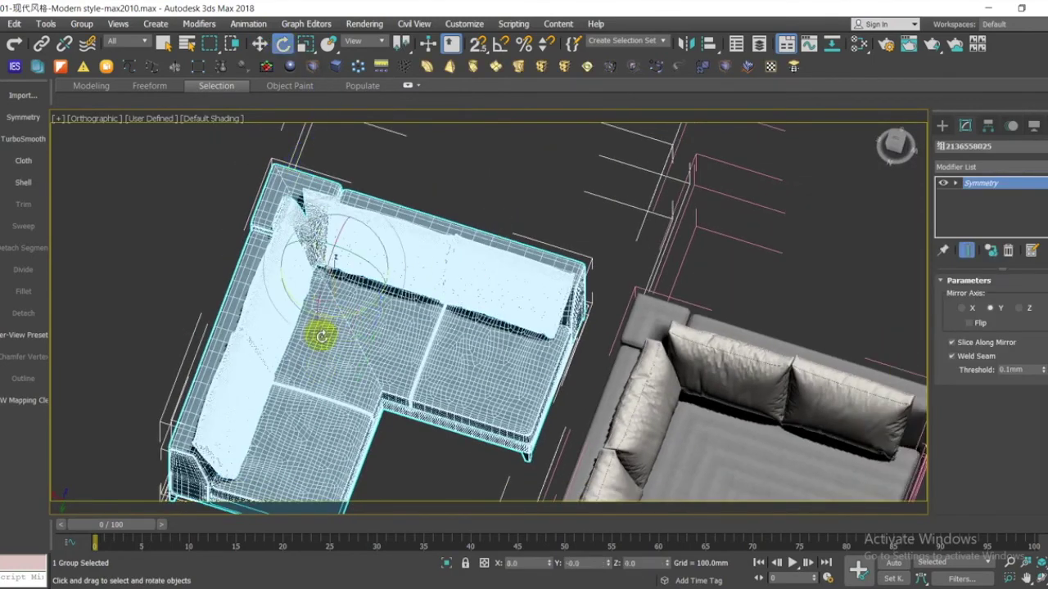
drag(343, 321, 342, 314)
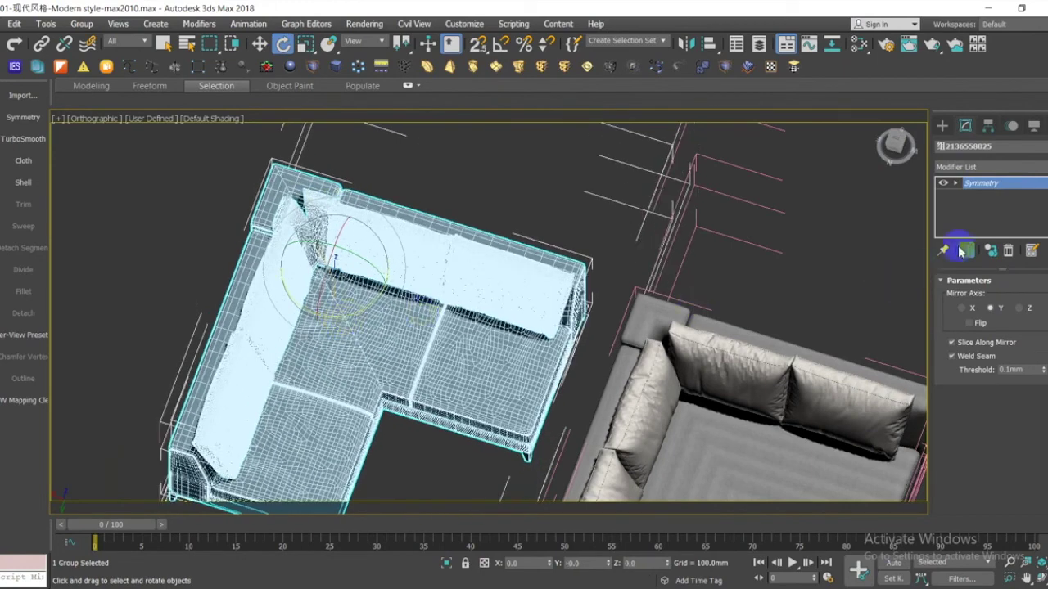
click(978, 196)
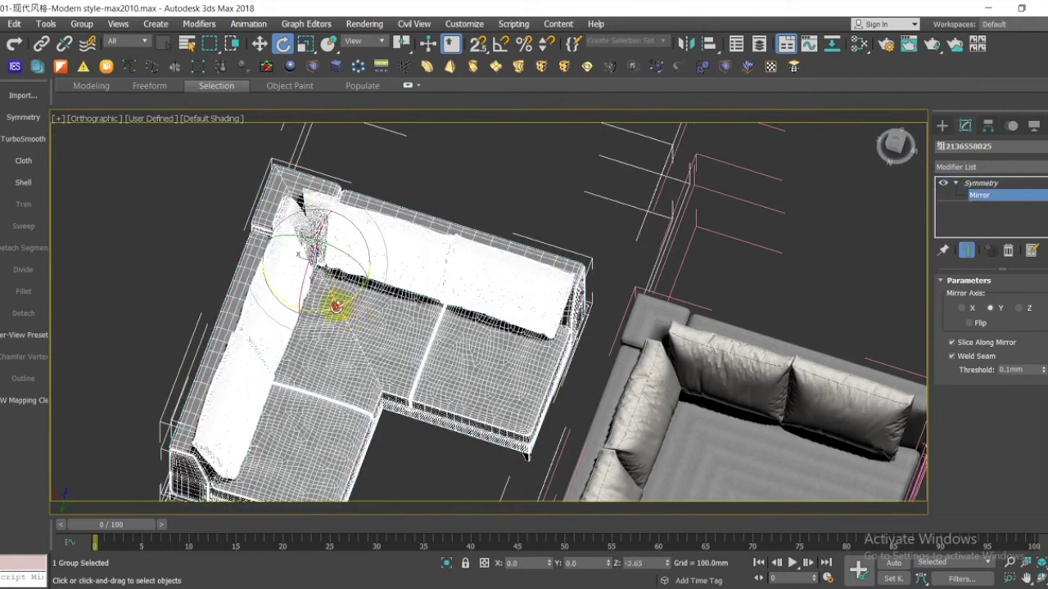
drag(331, 306, 397, 287)
middle_drag(383, 340, 428, 430)
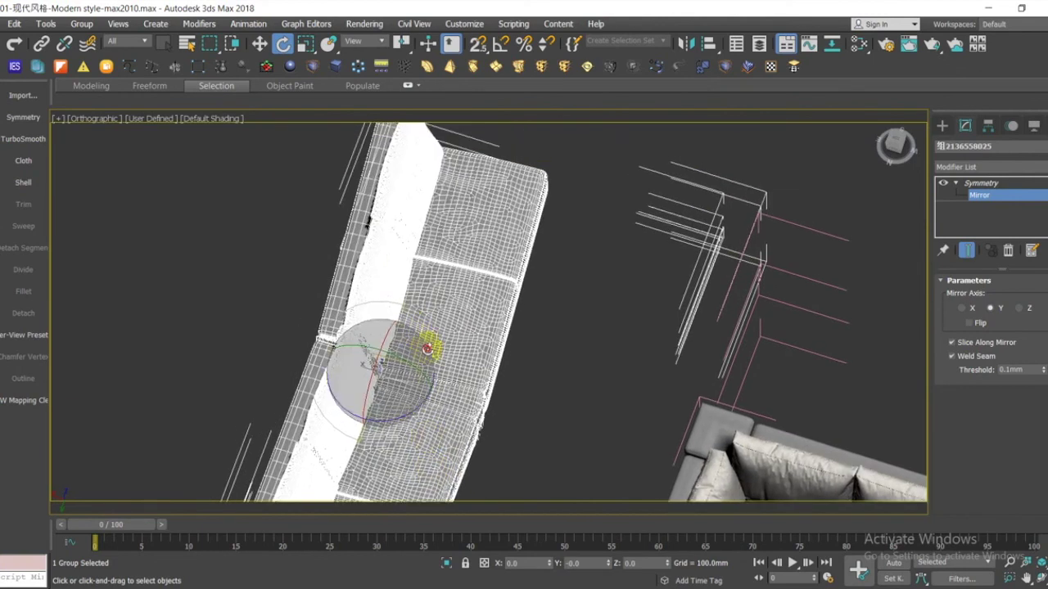
alt+middle_drag(444, 371, 444, 350)
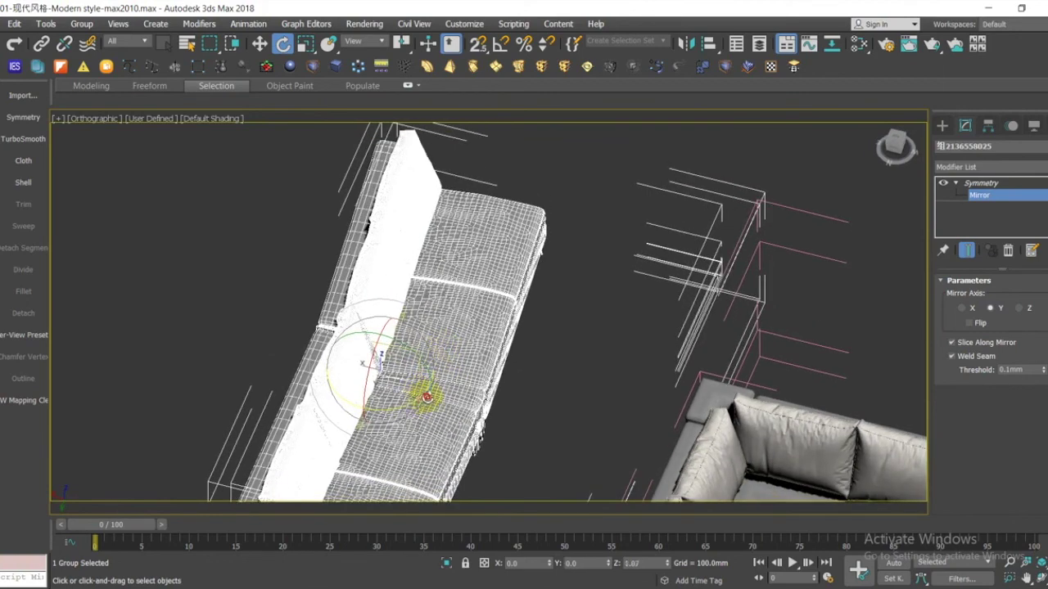
Rotate the mirror plane further about Z so the wings bend backward at an obtuse angle, with the seat front pointing outward.
drag(429, 396, 429, 385)
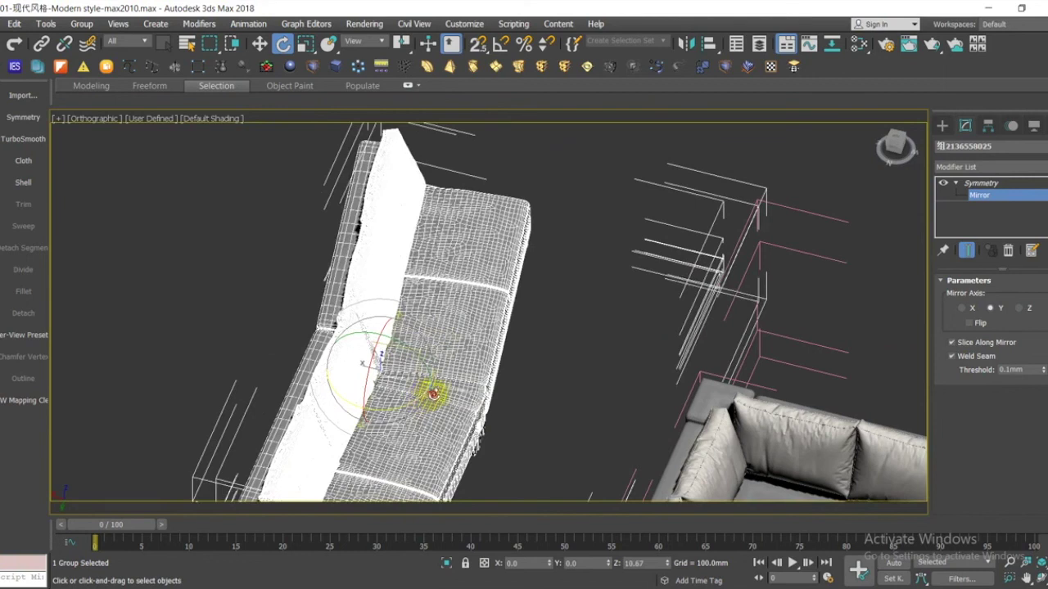
drag(433, 394, 435, 393)
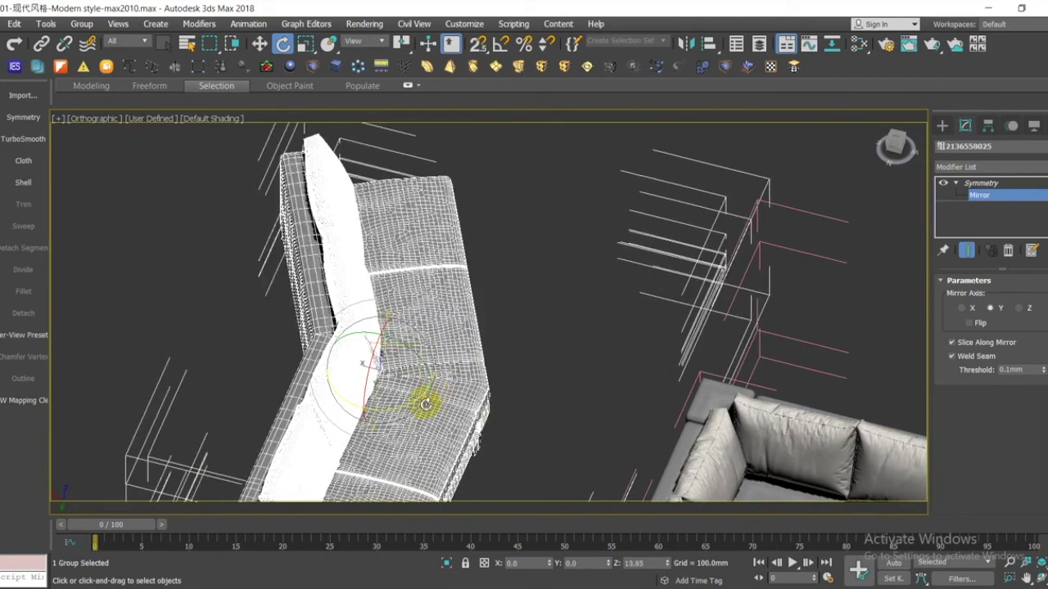
drag(475, 393, 437, 262)
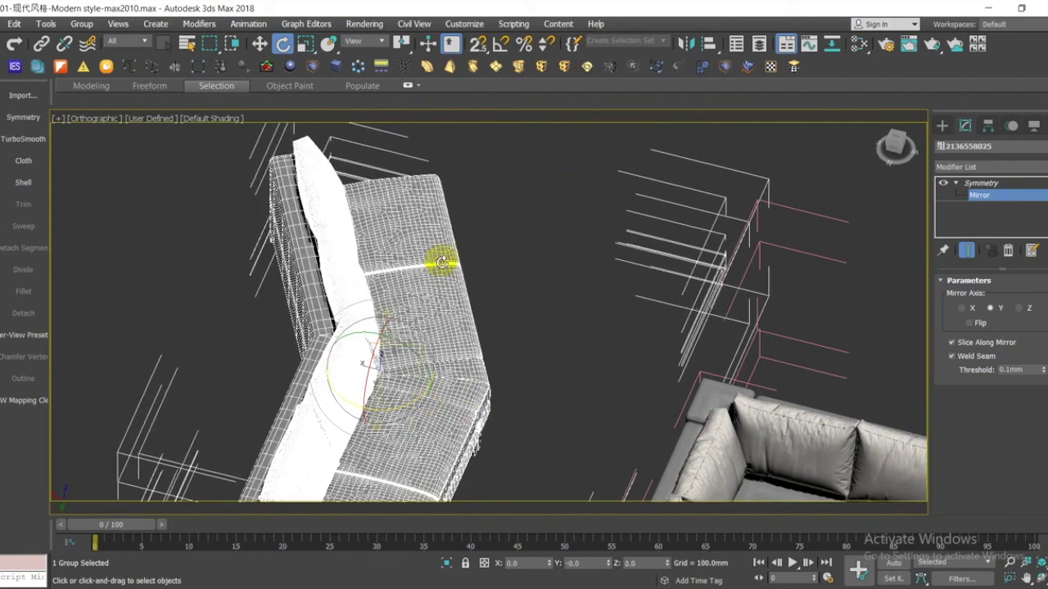